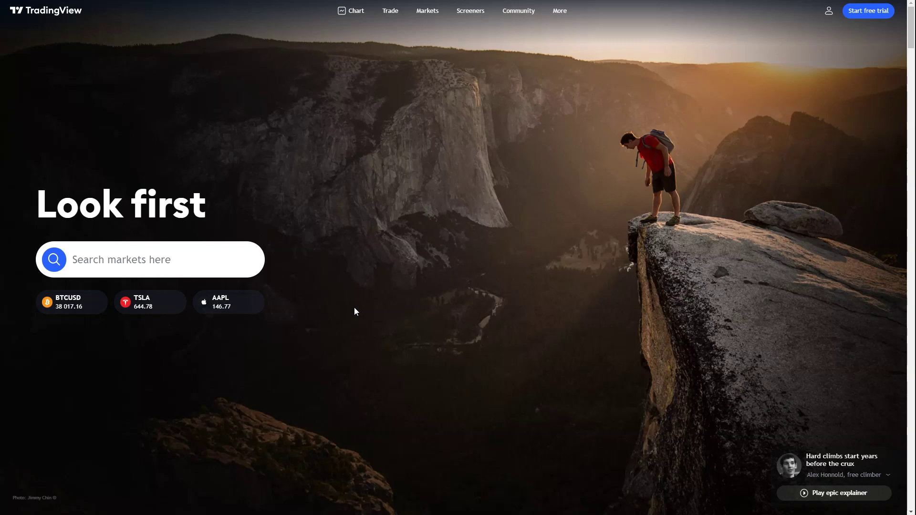
Open the full chart workspace from the home page and hide the watchlist panel
click(531, 235)
scroll(187, 266, down, 12)
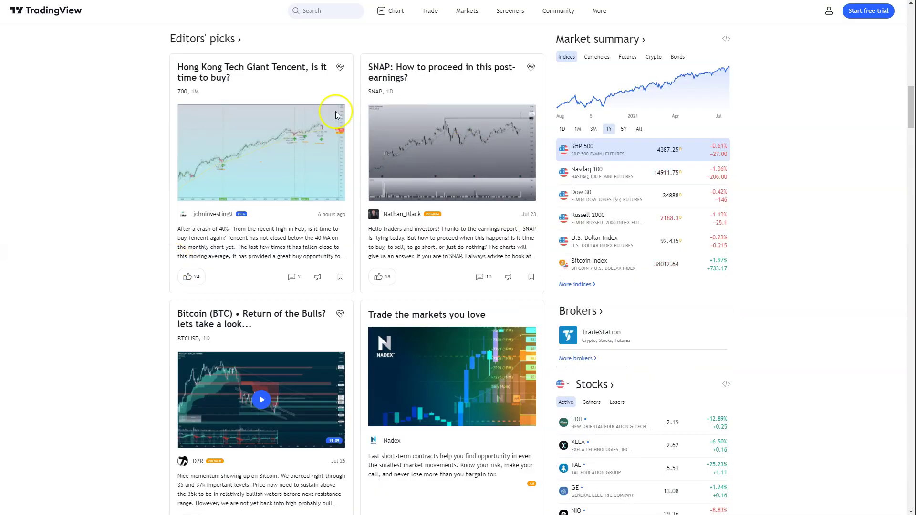
click(145, 323)
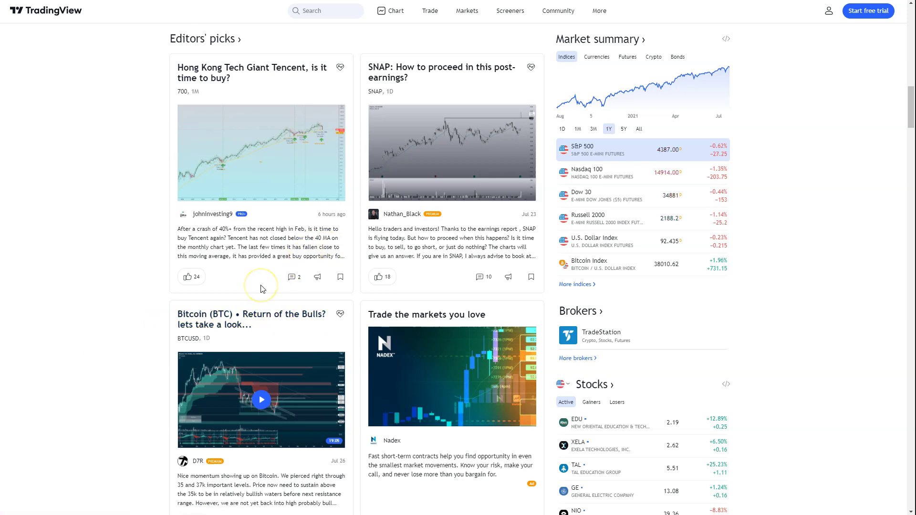
mouse_move(179, 214)
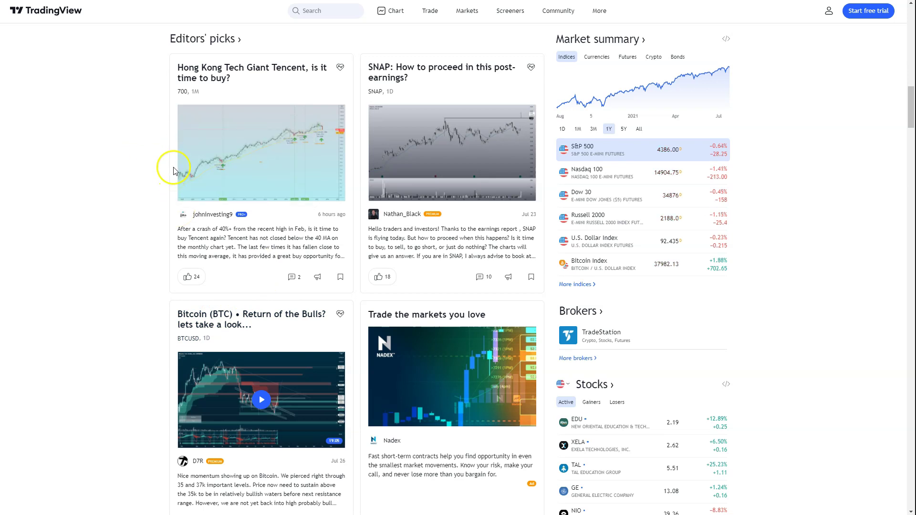
click(390, 11)
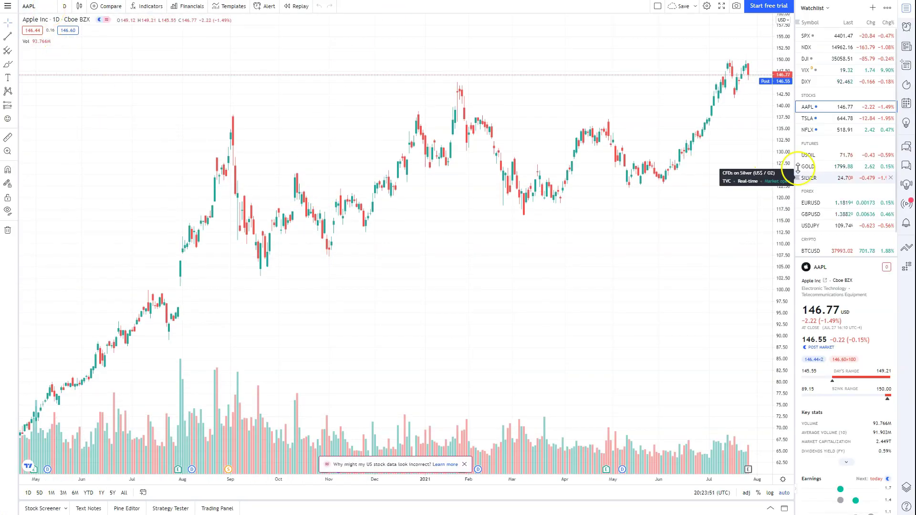
click(908, 224)
click(910, 228)
Search the symbols for MKR and for STELLAR
text(AAPL)
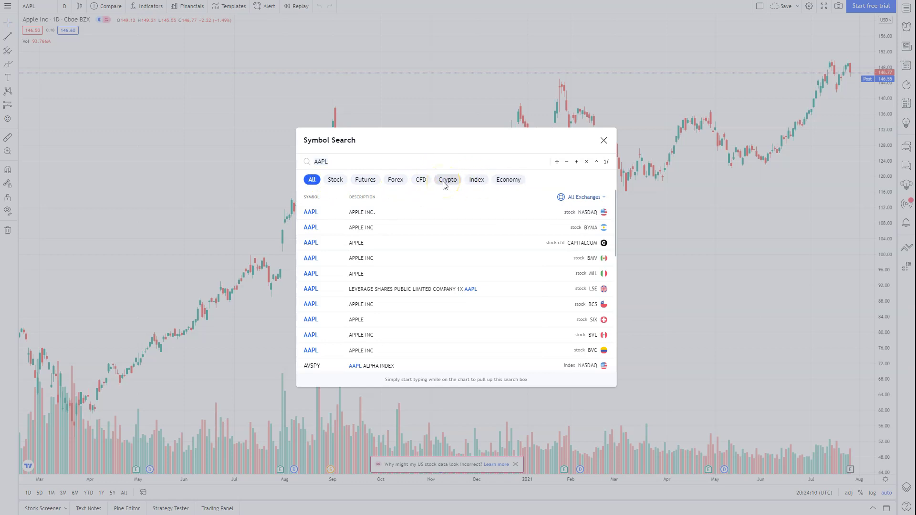
text(MKR)
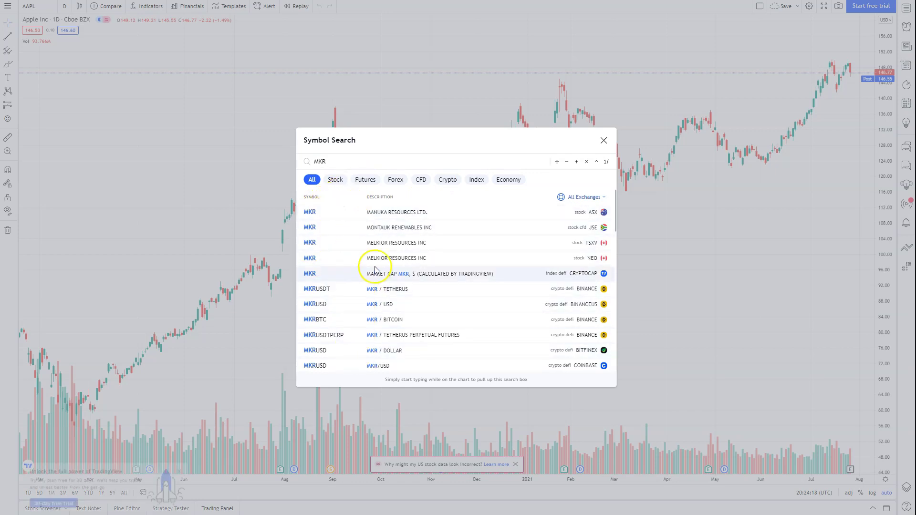
double_click(425, 162)
text(S)
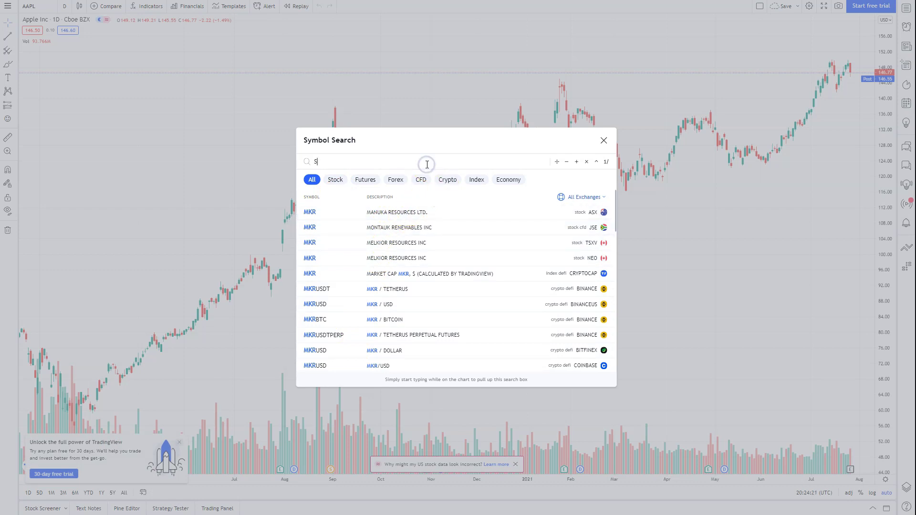
text(TELLAR)
click(413, 203)
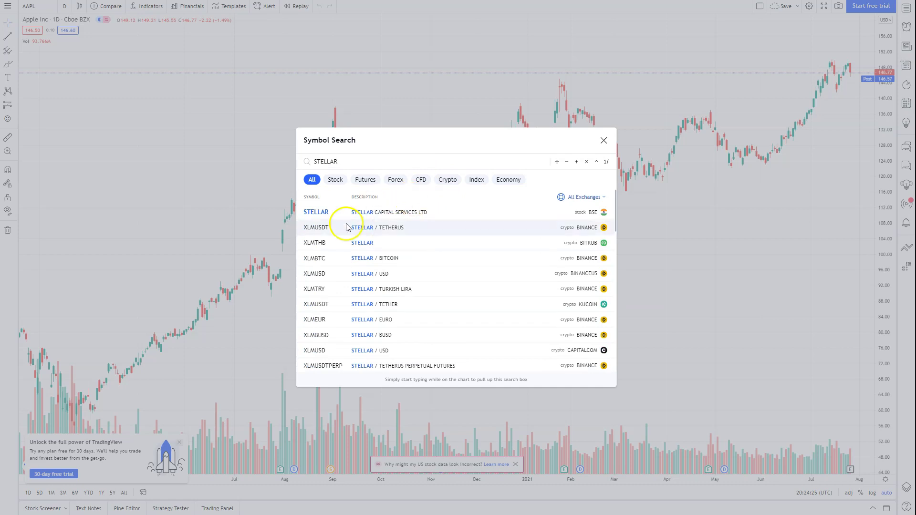
Limit the STELLAR search results to crypto and look through the listed trading pairs
click(447, 181)
click(361, 260)
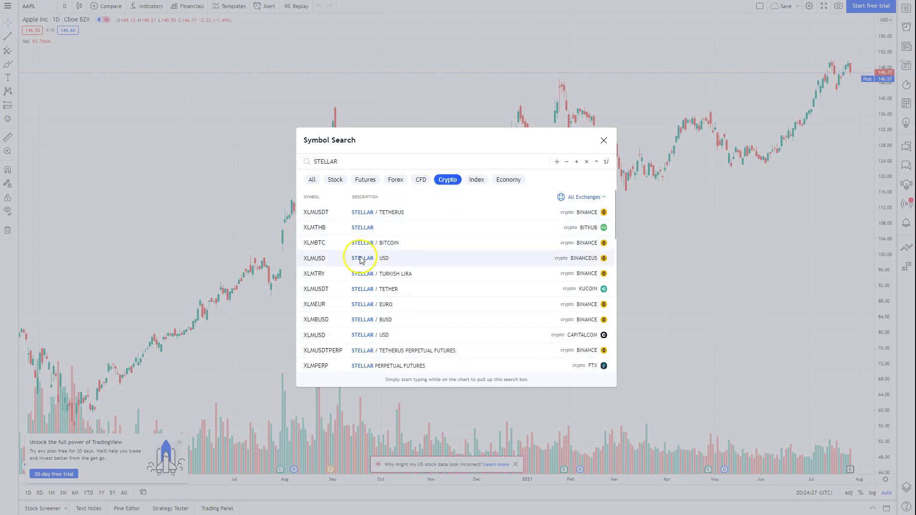
scroll(361, 260, down, 5)
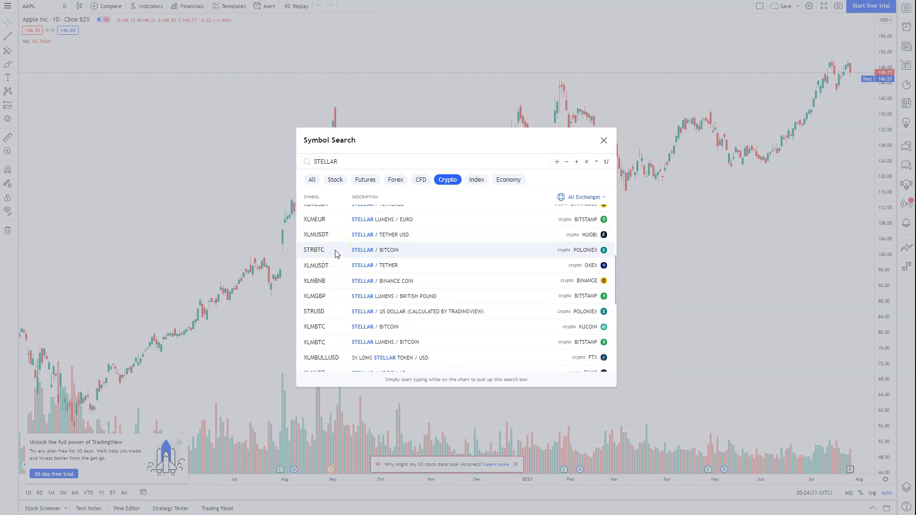
scroll(335, 253, up, 5)
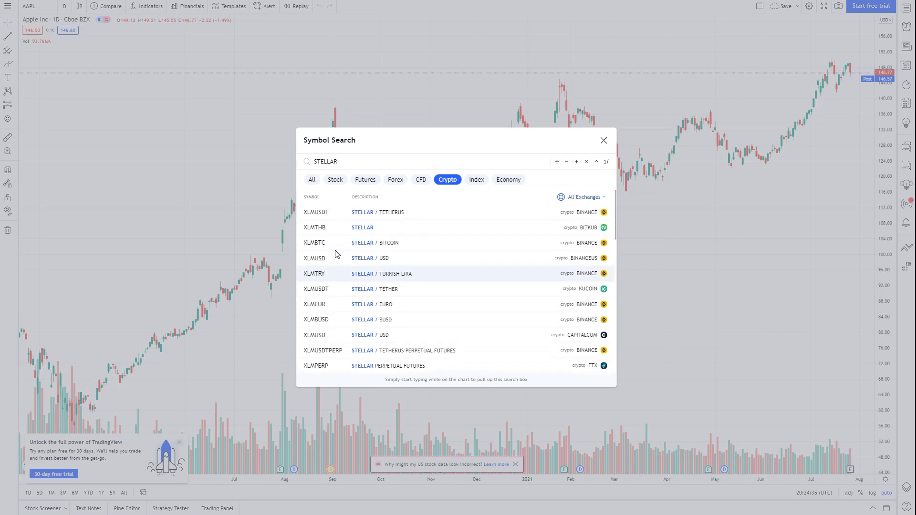
scroll(336, 254, down, 3)
scroll(337, 243, up, 3)
Search the crypto symbols for XBT and look through the exchanges available as a filter, down to the cryptocurrency group
click(362, 163)
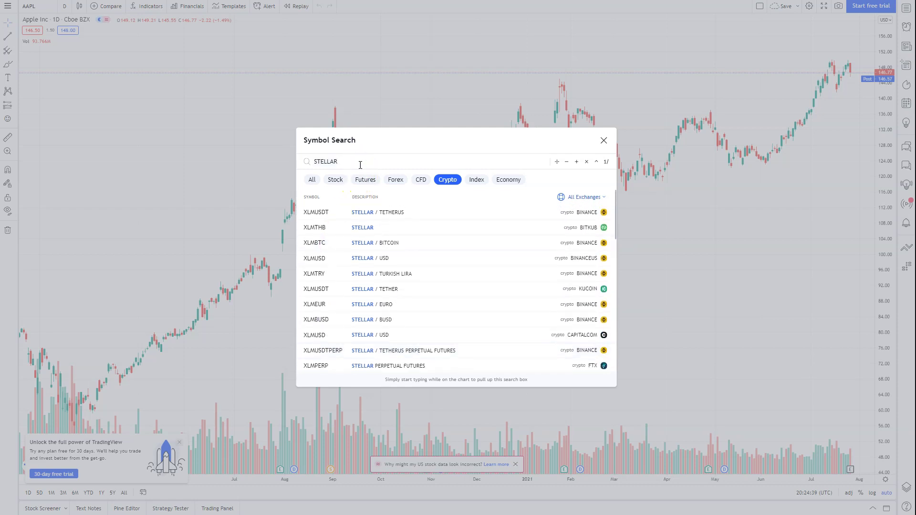
key(ctrl+a)
text(XBT)
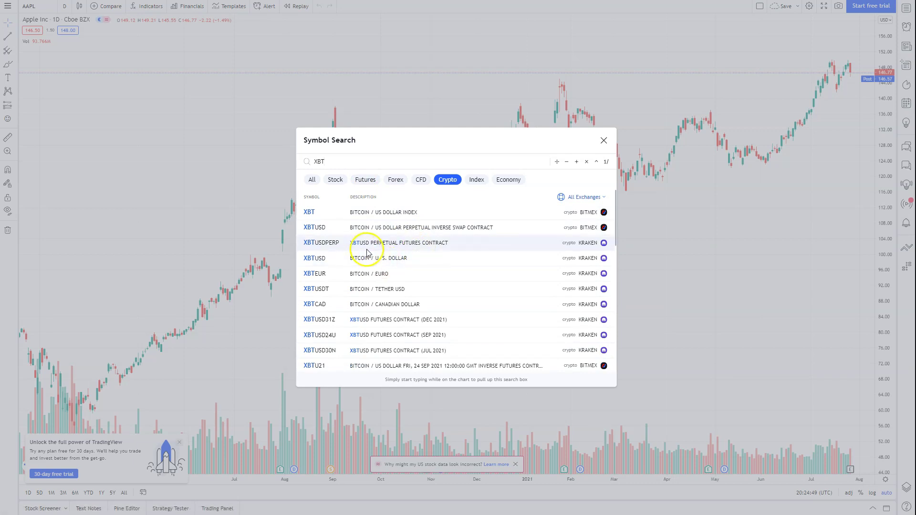
click(592, 200)
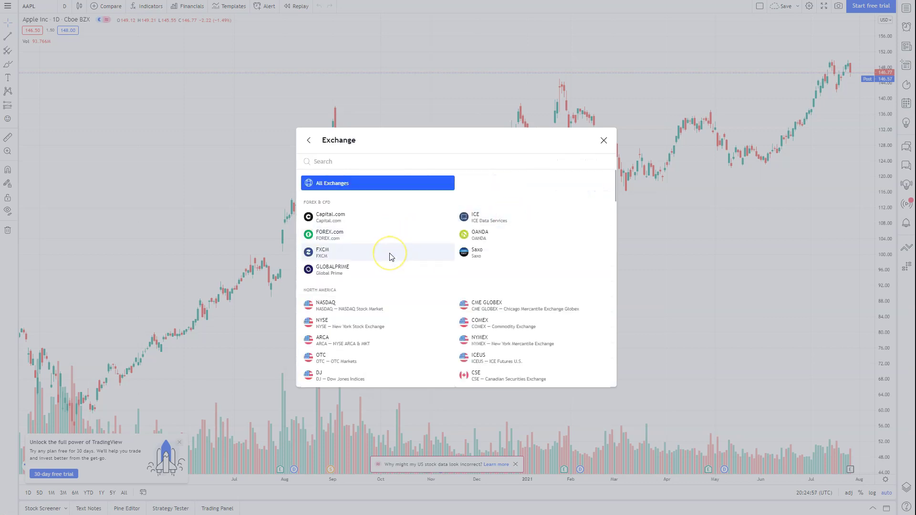
scroll(408, 268, down, 5)
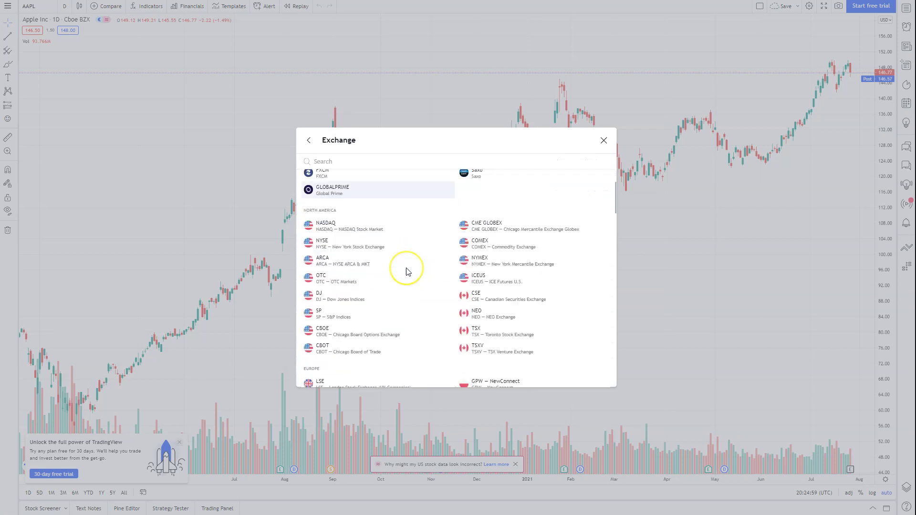
scroll(406, 271, down, 10)
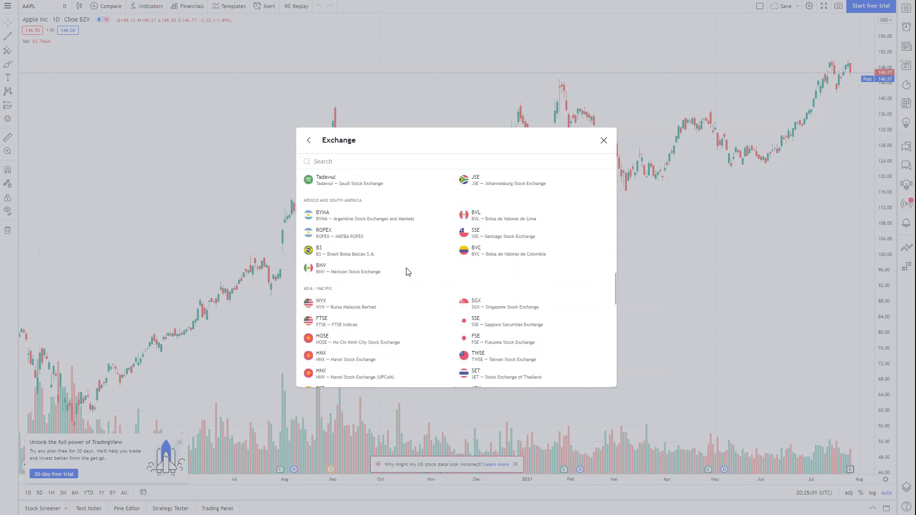
scroll(407, 269, down, 4)
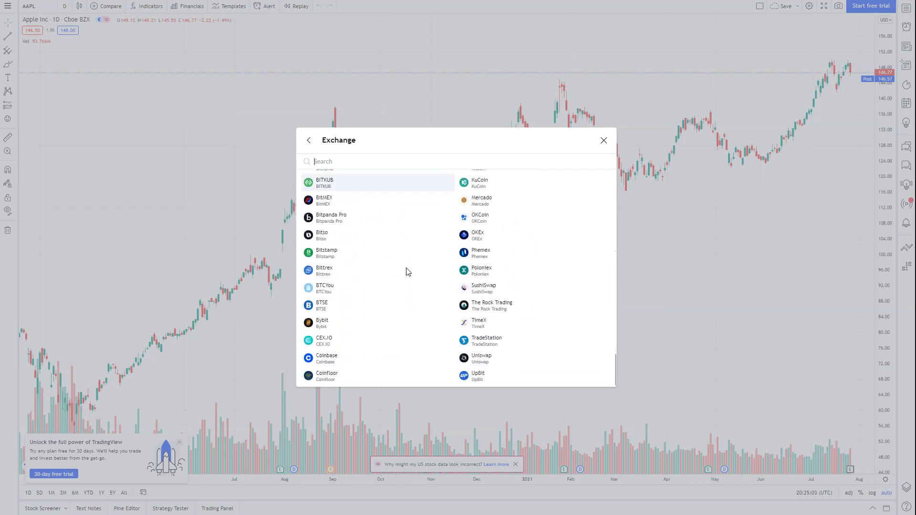
click(331, 292)
scroll(372, 334, up, 5)
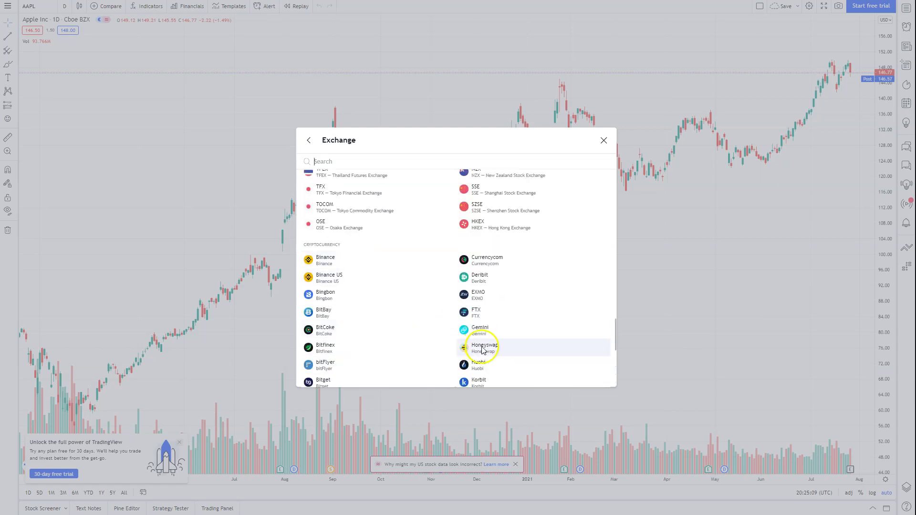
Search for BTCUSD across all exchanges, load its Bitstamp chart, and dismiss the free trial offer
click(308, 142)
key(BackSpace)
key(BackSpace)
key(BackSpace)
text(BTCUSD)
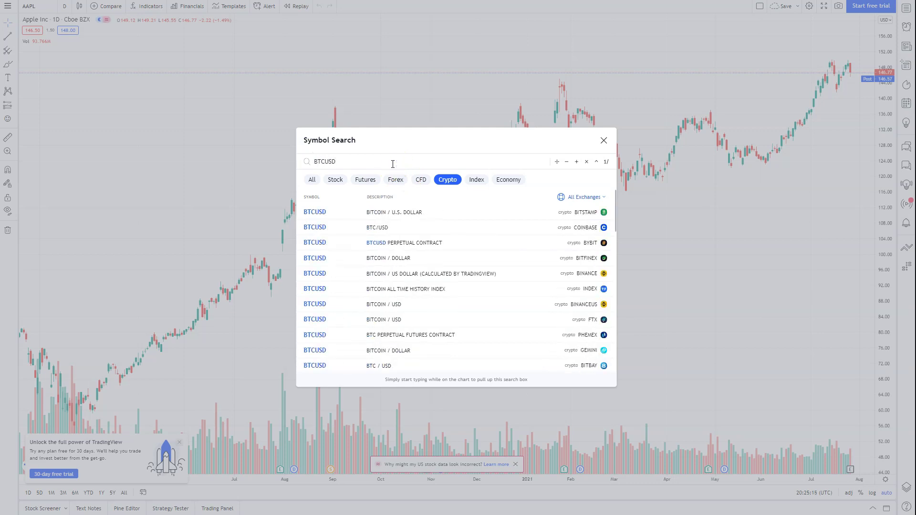
key(Return)
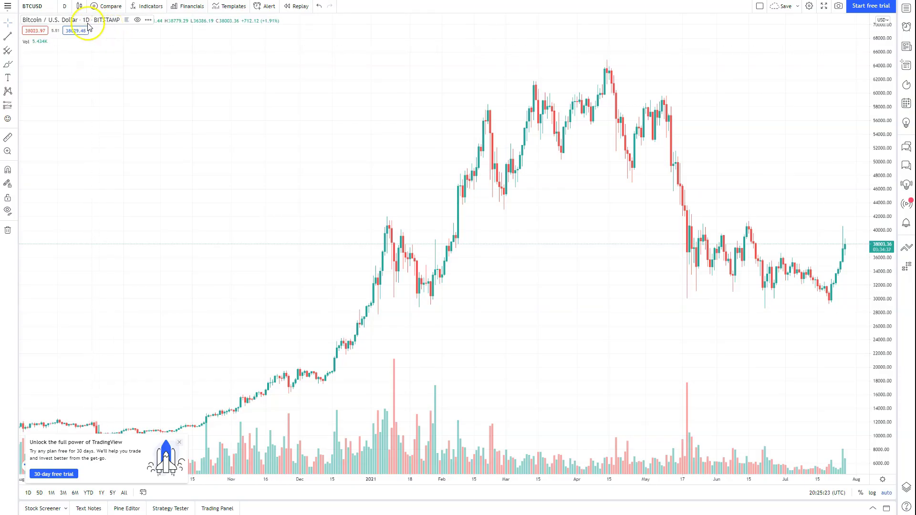
click(181, 445)
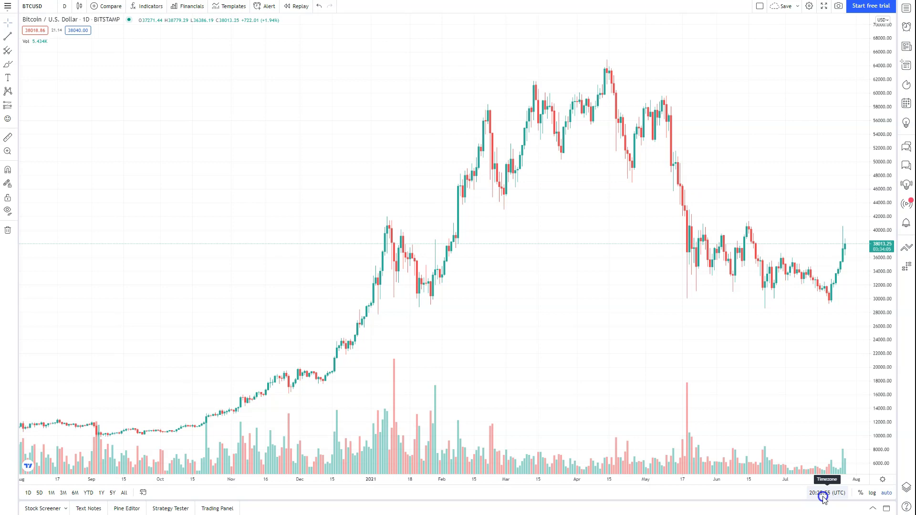
Look through the chart's list of time zones and close it without choosing one
click(824, 495)
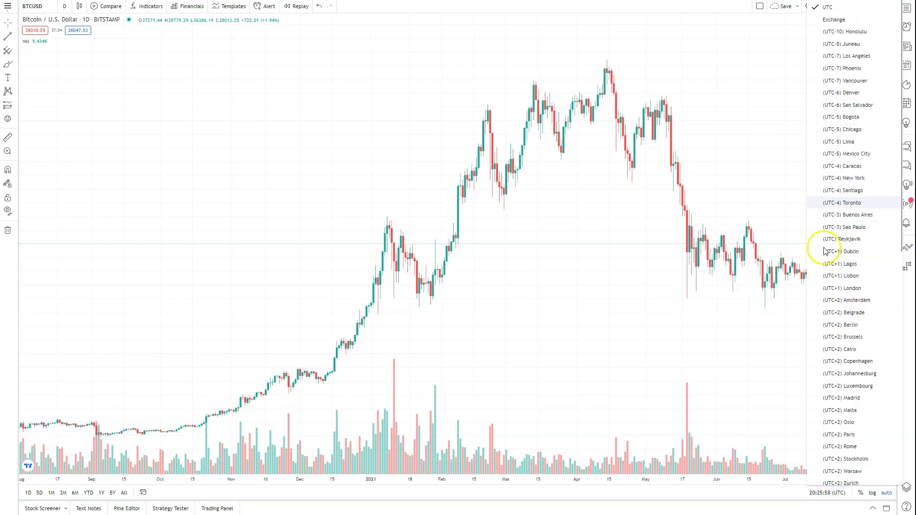
scroll(824, 201, down, 9)
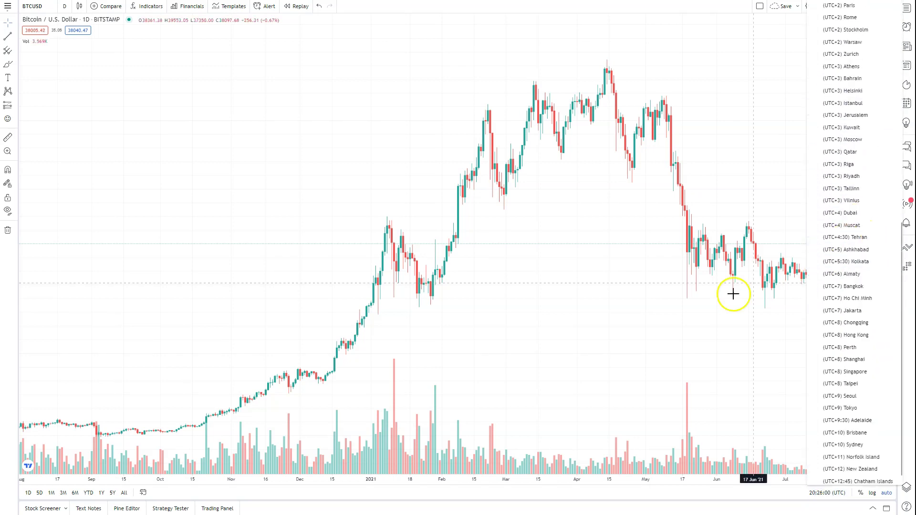
click(710, 314)
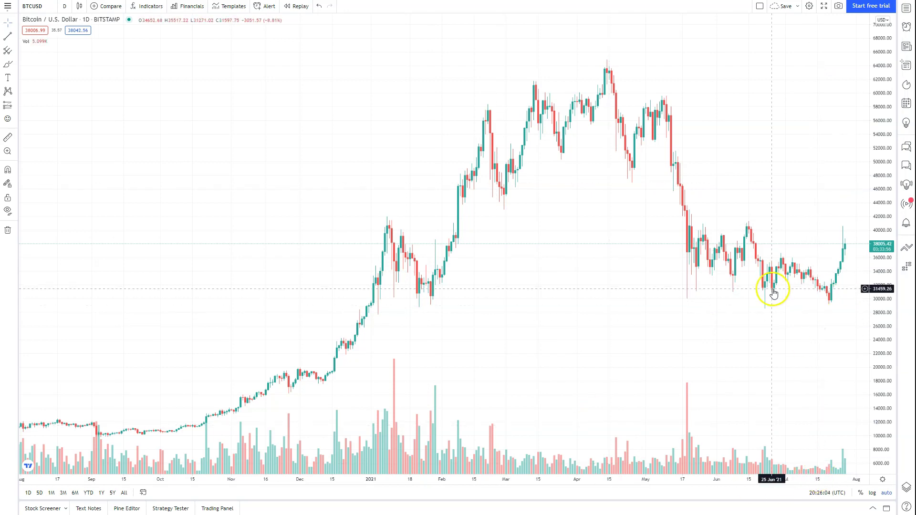
Compare the regular and logarithmic price scales on the BTCUSD chart, ending with the logarithmic scale on
click(872, 494)
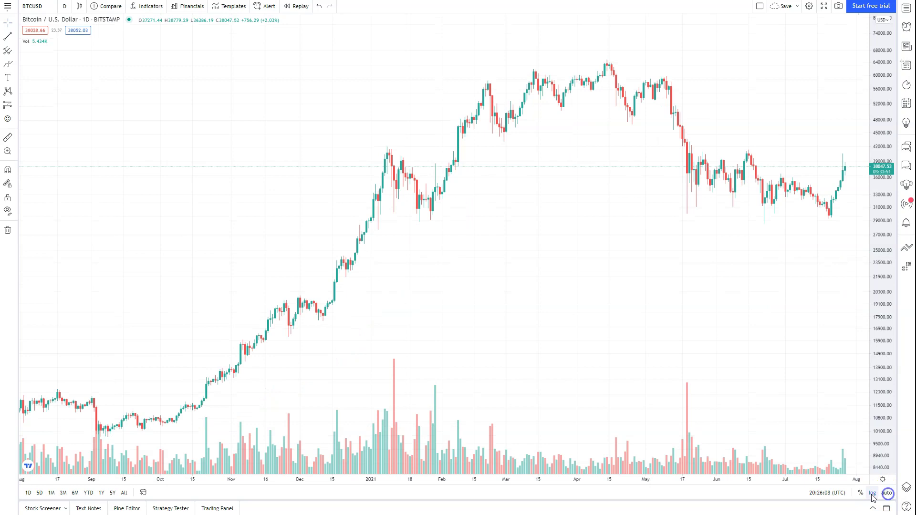
click(871, 494)
click(869, 497)
click(871, 497)
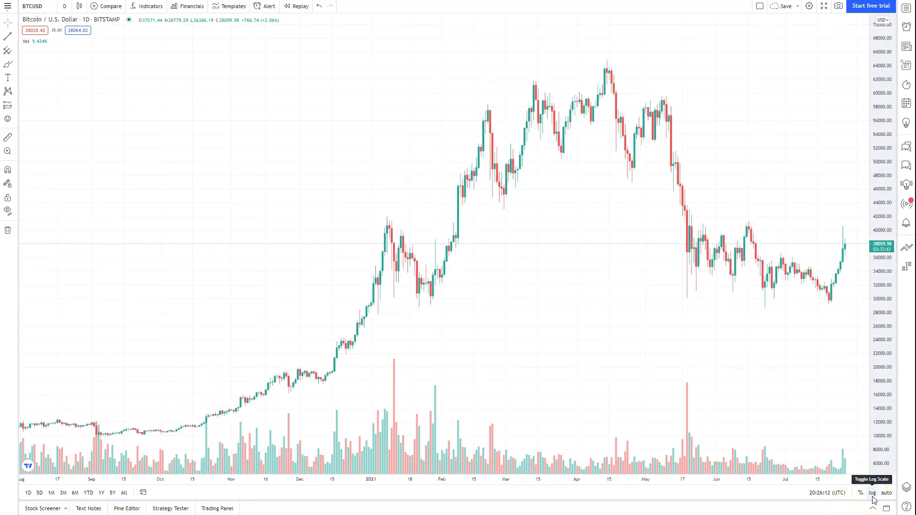
click(873, 494)
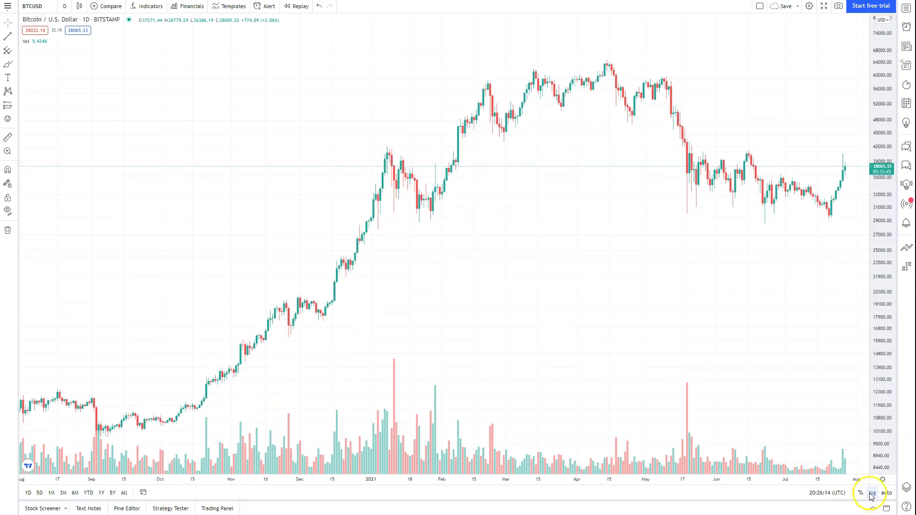
Switch the chart's color theme to Dark
right_click(600, 202)
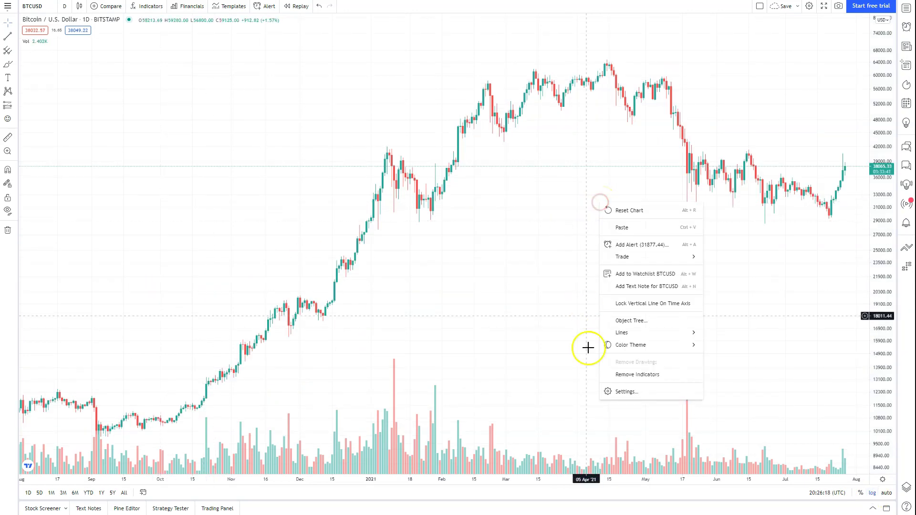
mouse_move(620, 344)
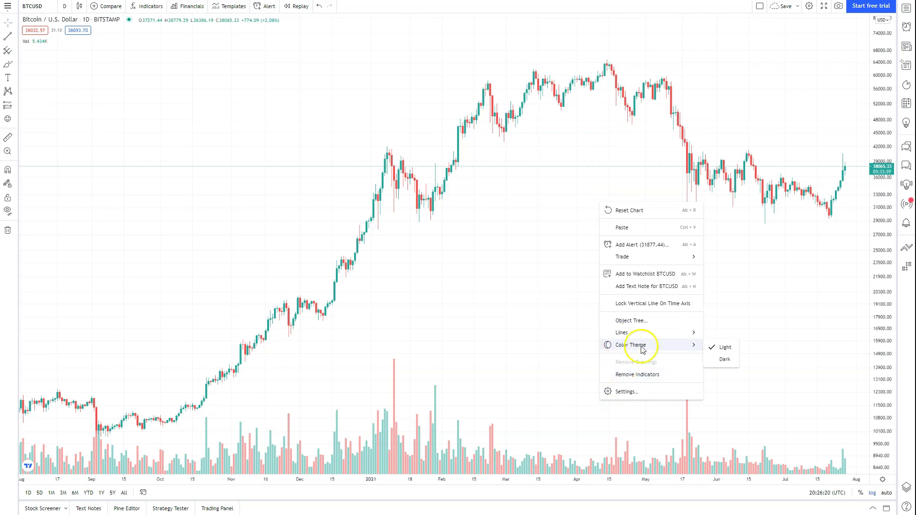
click(723, 359)
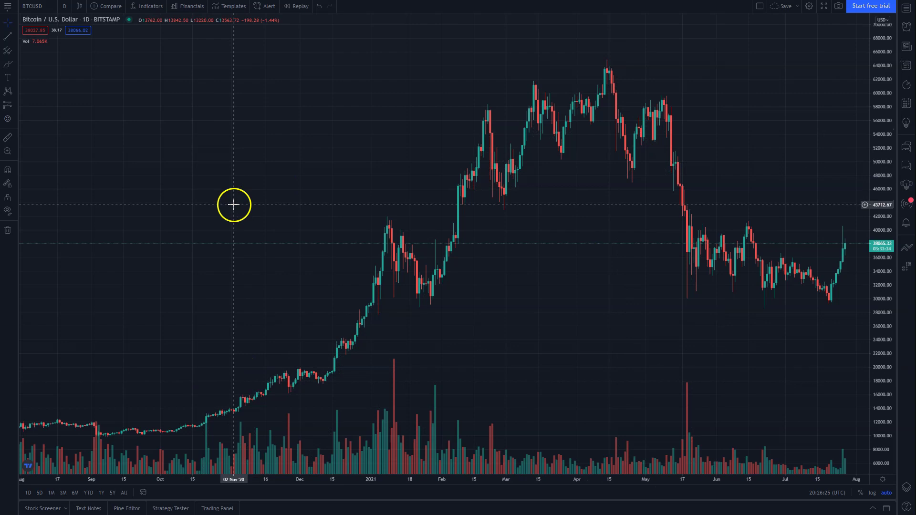
right_click(274, 147)
mouse_move(322, 290)
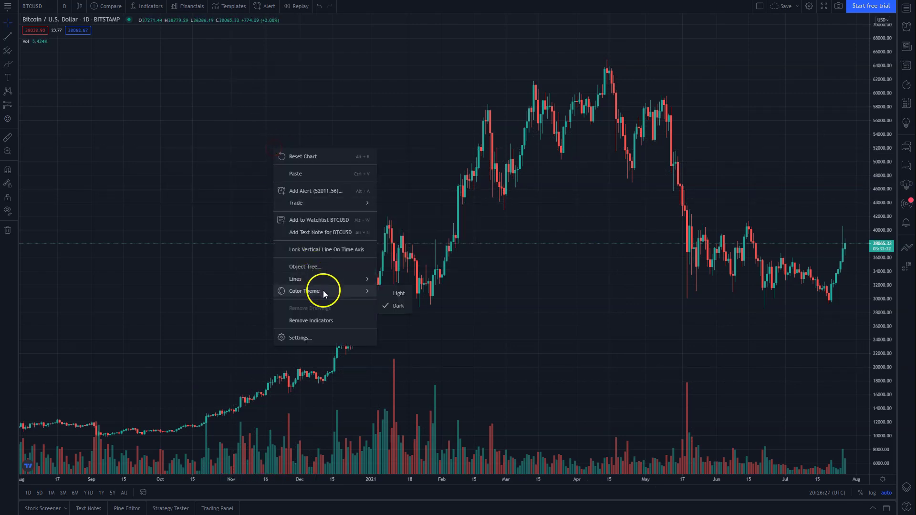
key(Escape)
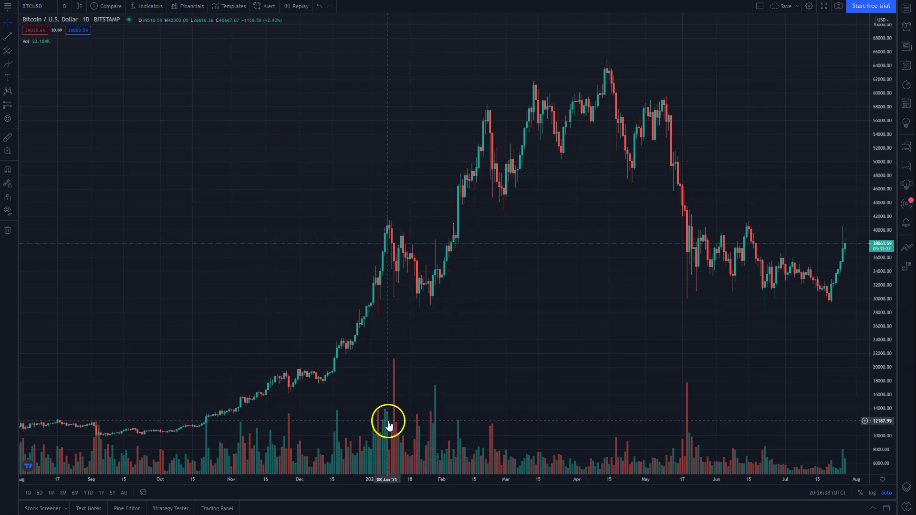
Color the volume indicator's growing bars green with 78% opacity
double_click(389, 420)
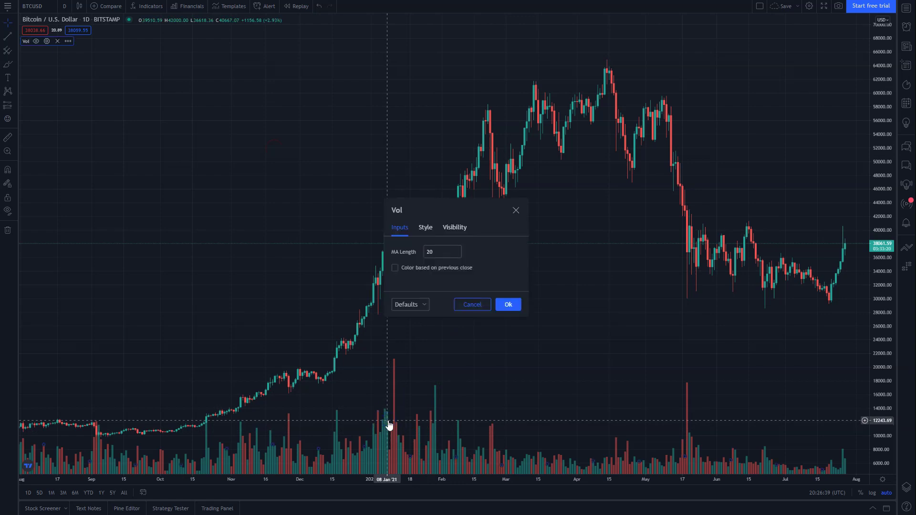
click(426, 228)
click(449, 262)
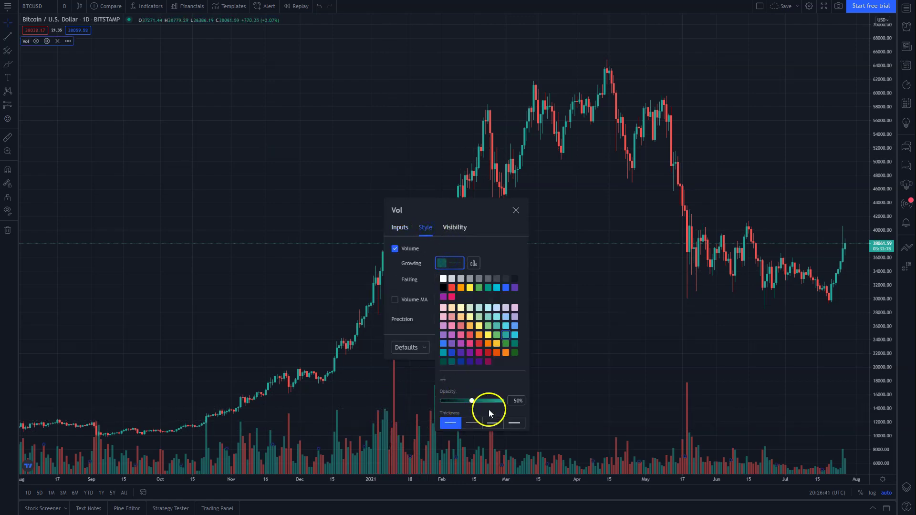
click(489, 404)
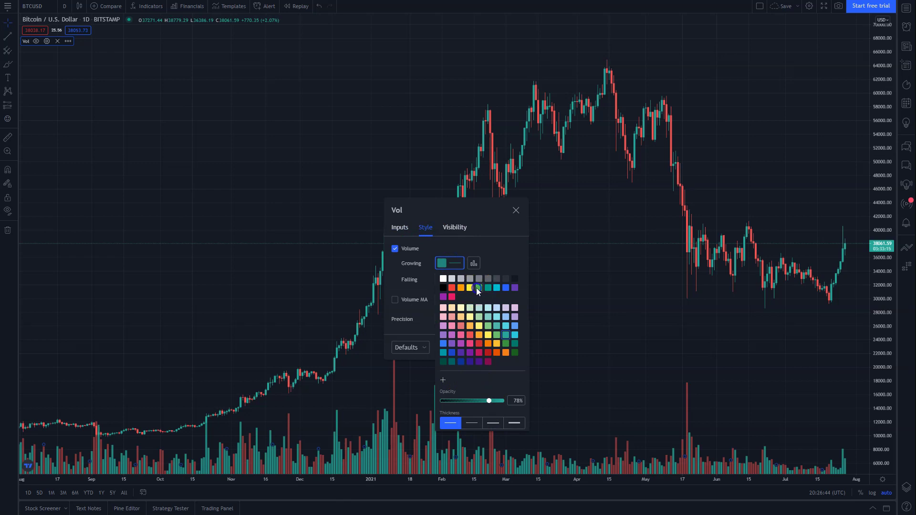
click(476, 287)
Set the opacity of the volume indicator's falling bars to 72% and apply the style
click(448, 279)
click(485, 417)
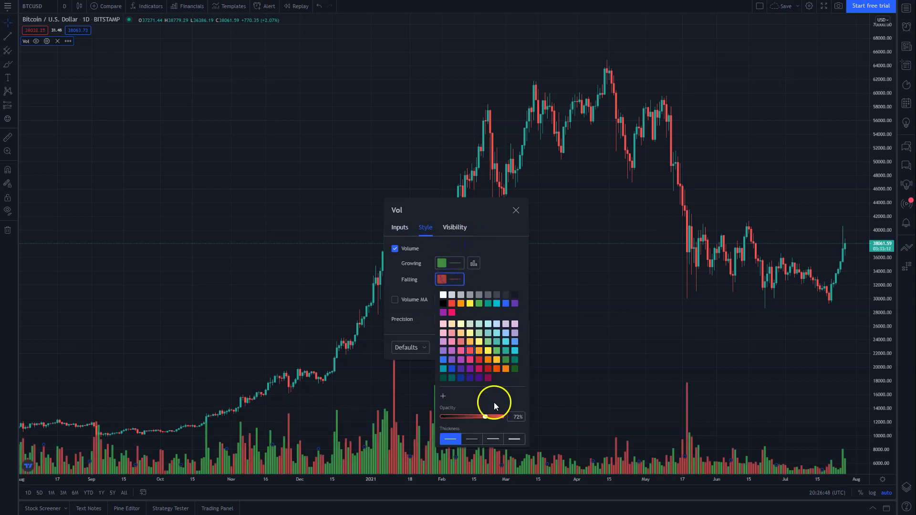
click(503, 272)
click(510, 346)
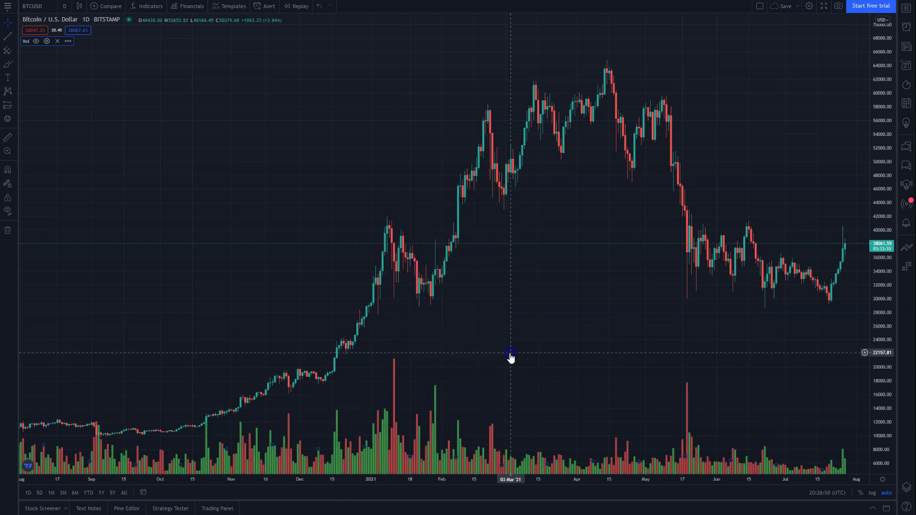
Review the chart's symbol settings for candle colors and price lines, and check the time axis options
double_click(394, 256)
drag(444, 96, 624, 79)
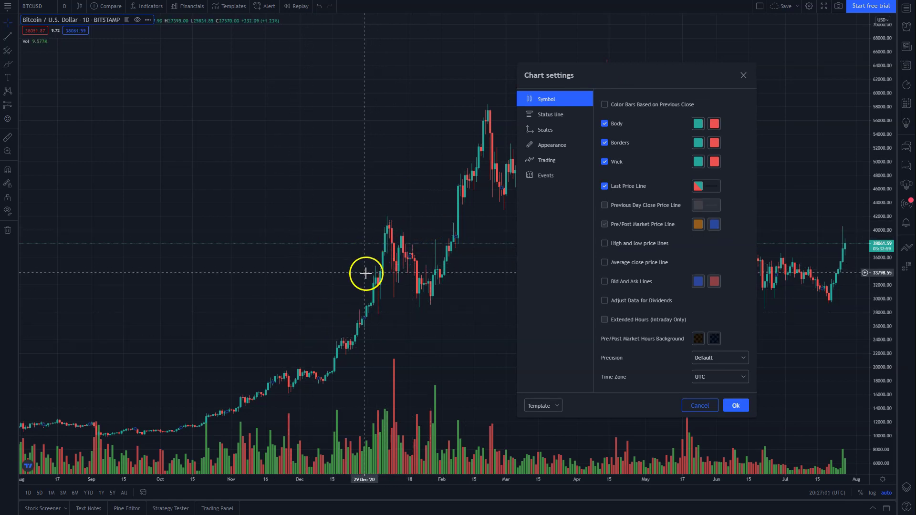
click(607, 73)
drag(608, 73, 666, 55)
click(734, 64)
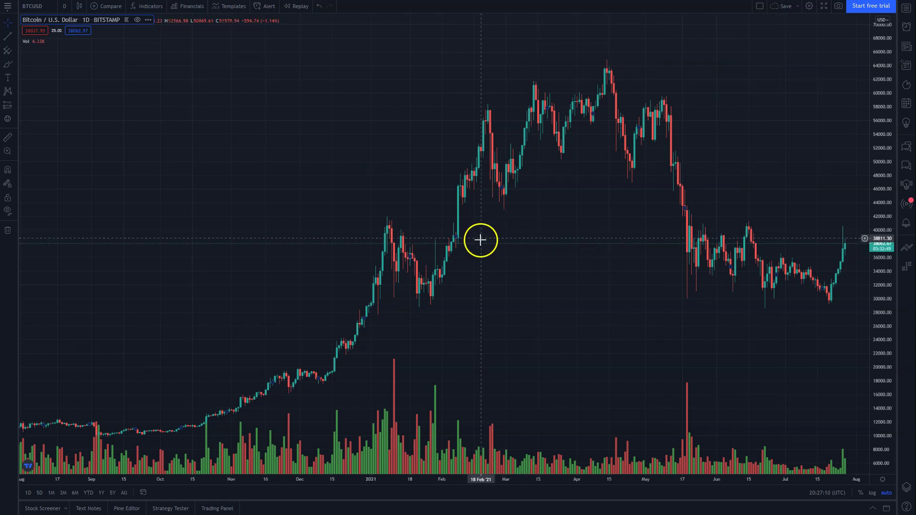
right_click(413, 483)
mouse_move(415, 486)
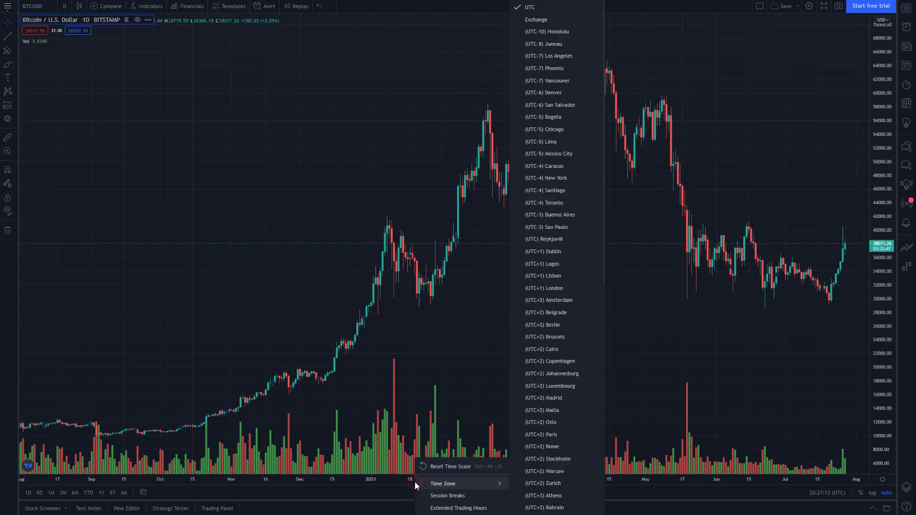
Enlarge the chart's scales text to size 24 in the appearance settings and apply it
right_click(338, 117)
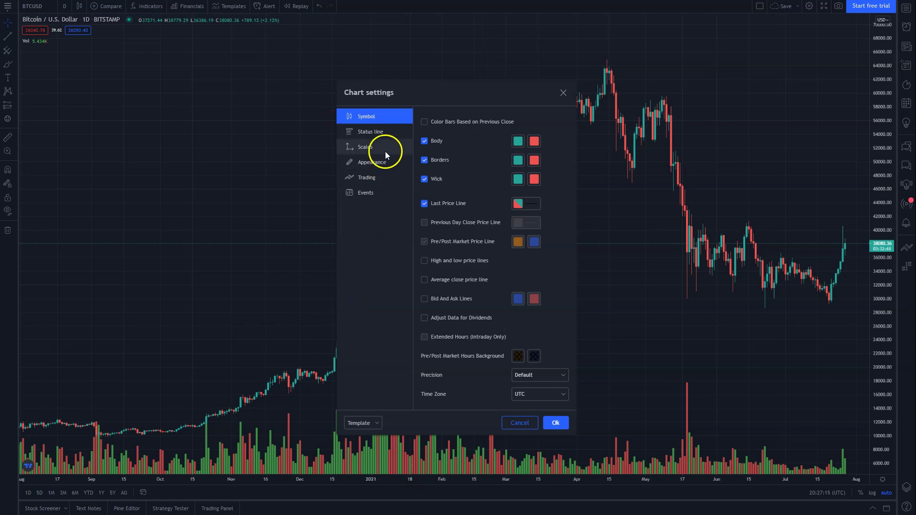
click(377, 162)
click(516, 201)
click(502, 298)
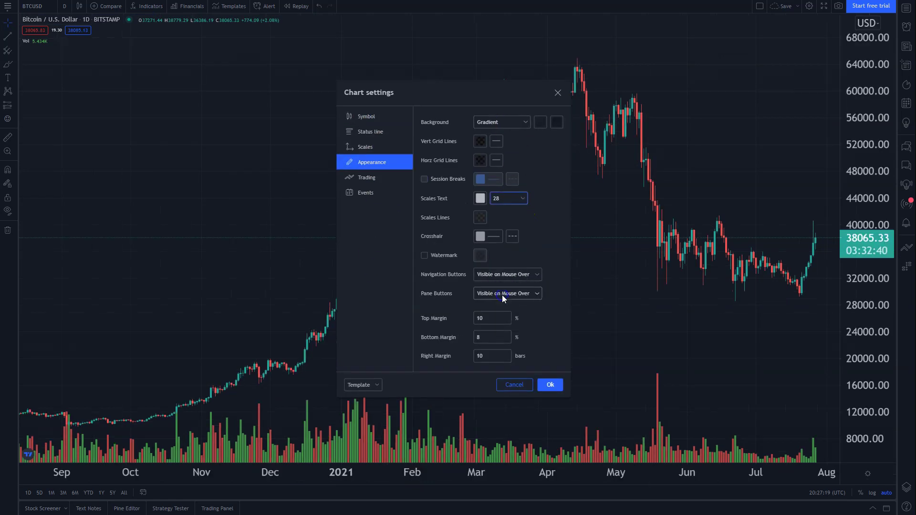
click(504, 200)
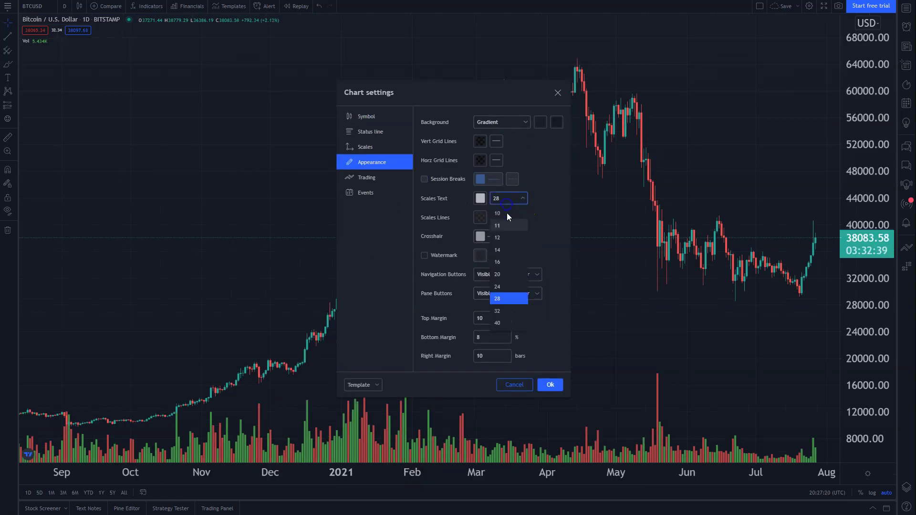
click(507, 287)
click(552, 386)
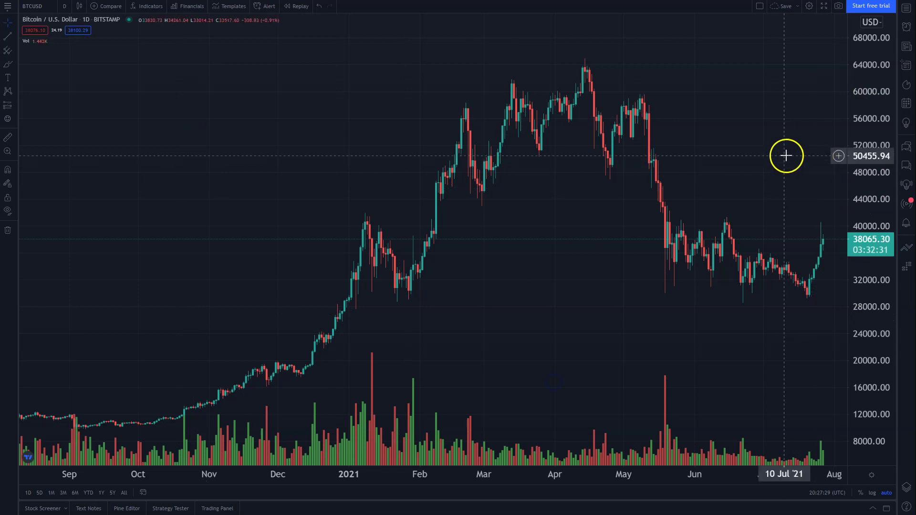
Review the chart's scale label settings and the available price precision options
right_click(875, 142)
click(837, 359)
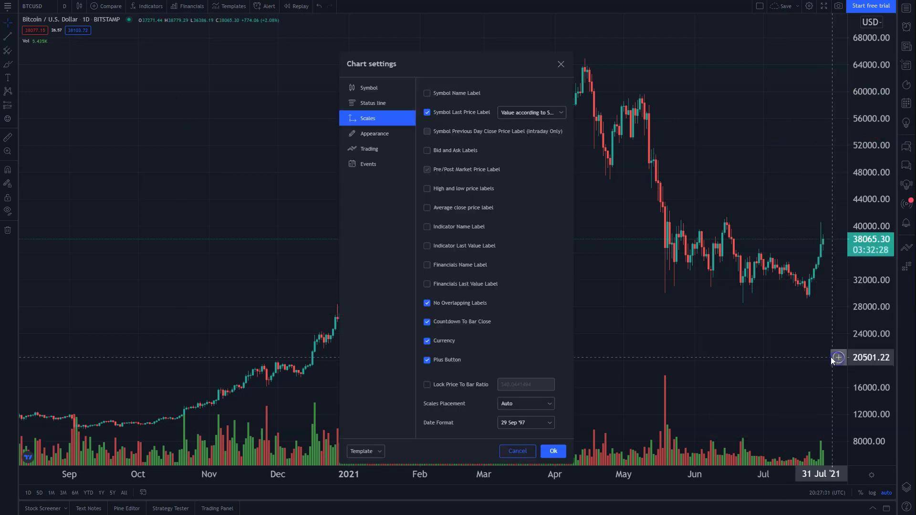
click(374, 90)
click(541, 346)
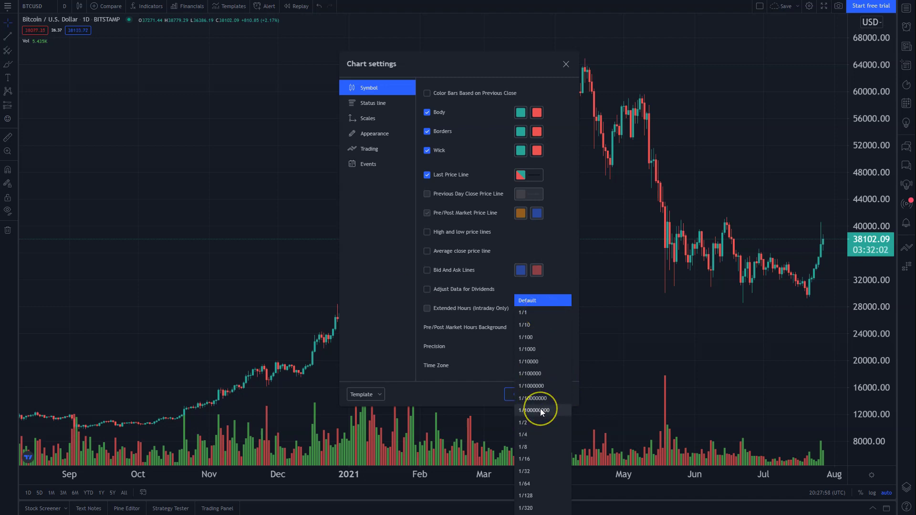
Turn on the chart watermark and raise its color opacity to nearly full
click(379, 136)
click(379, 135)
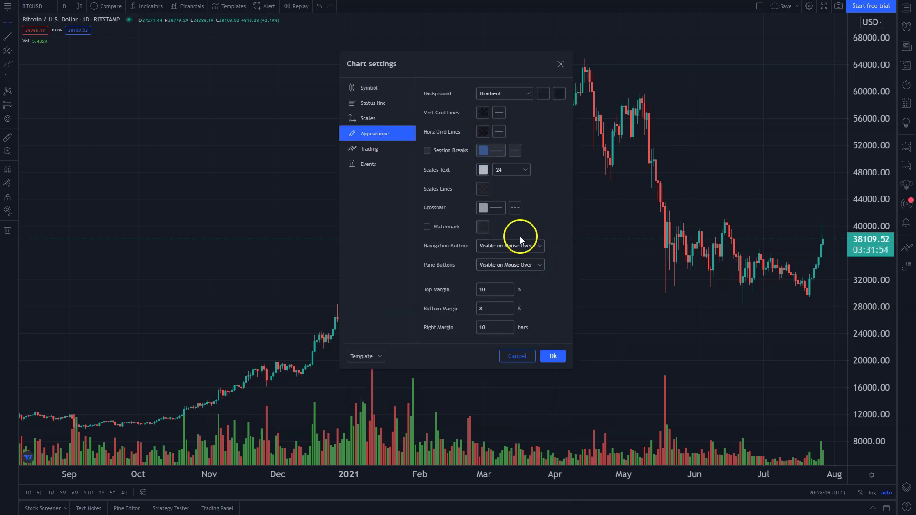
click(487, 227)
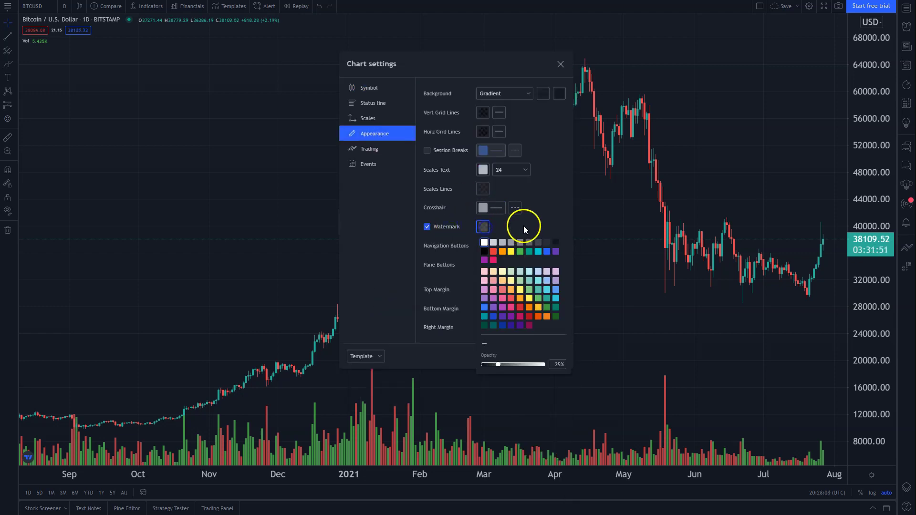
click(542, 365)
click(547, 208)
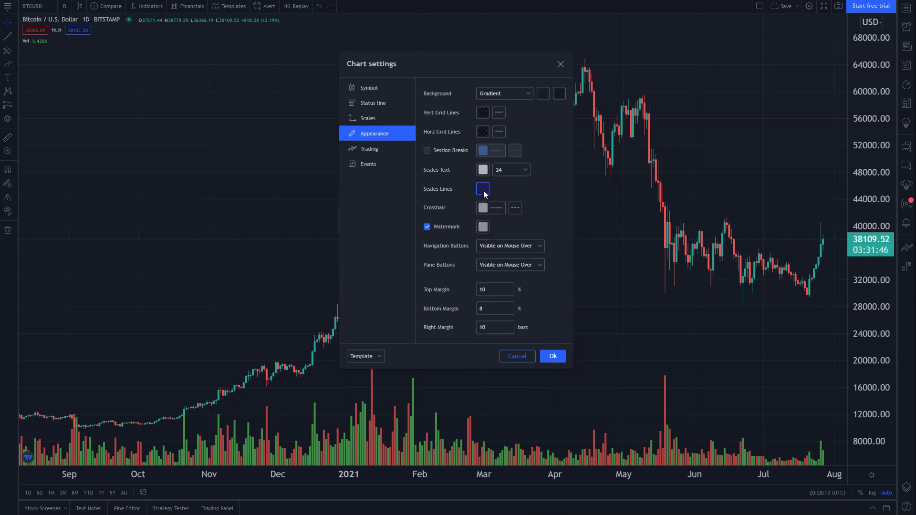
Hide the scales lines by setting their color opacity to 0%, and apply the appearance settings
click(483, 190)
click(494, 287)
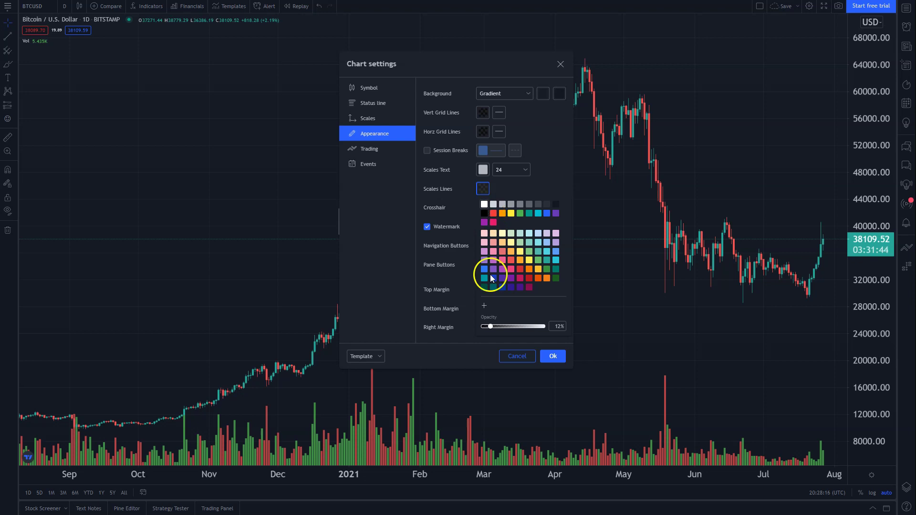
drag(491, 328, 476, 328)
click(553, 357)
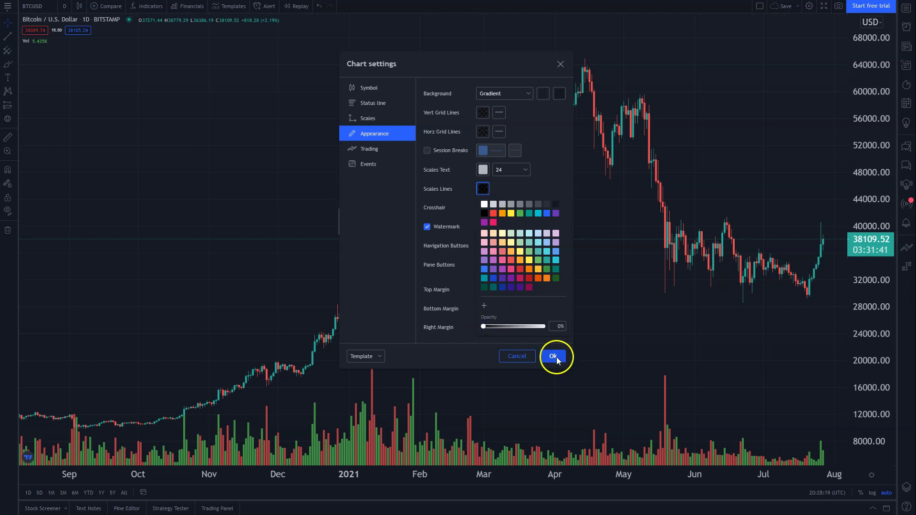
Set the vertical grid lines' color to black and change the chart background from a gradient to plain black
right_click(276, 132)
click(301, 307)
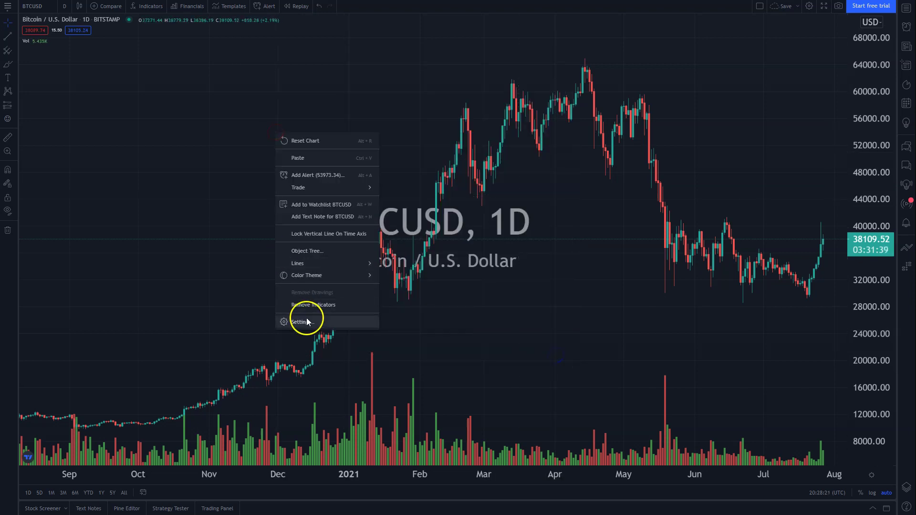
click(305, 319)
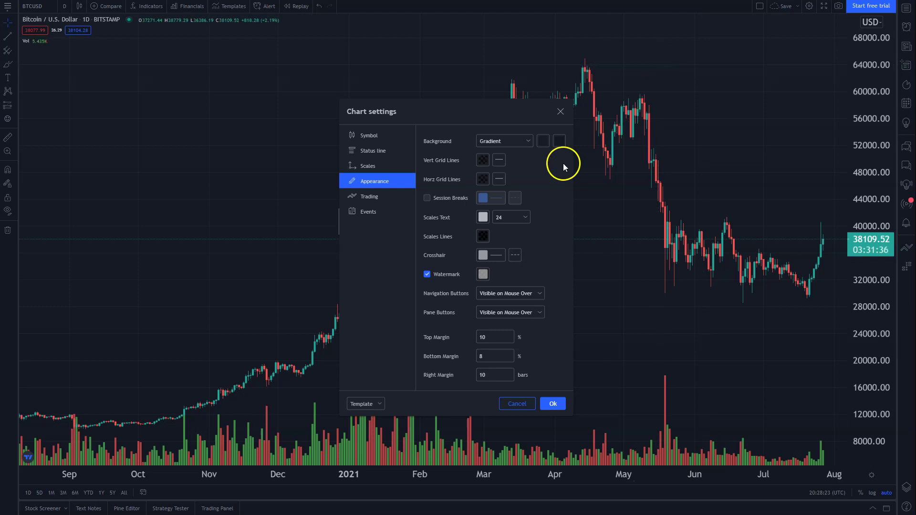
click(488, 182)
click(482, 161)
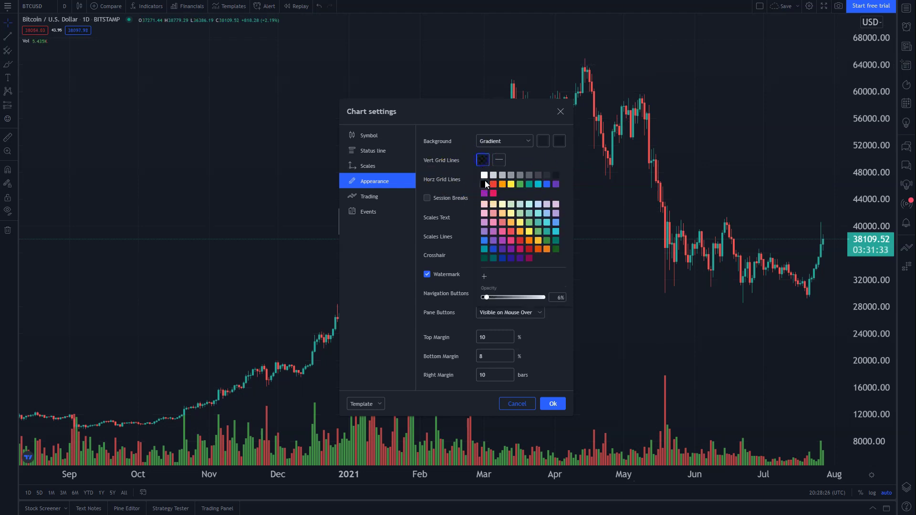
click(483, 171)
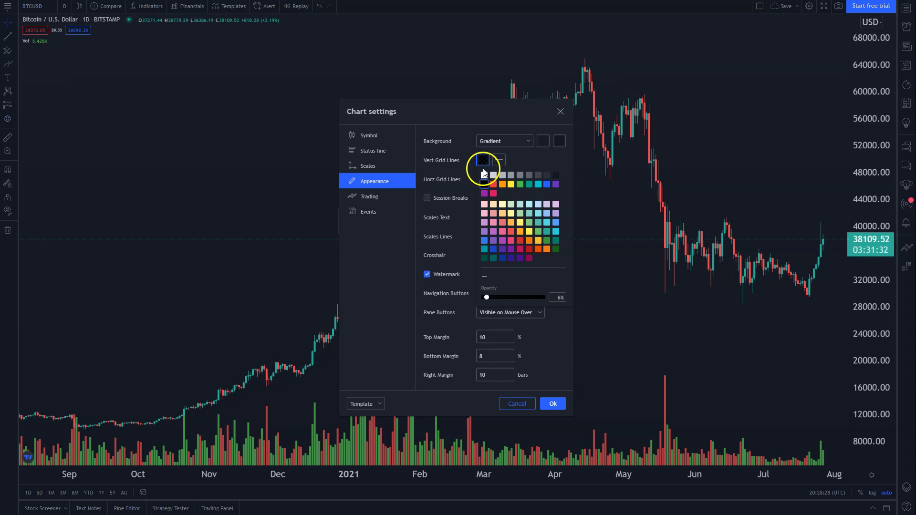
click(524, 141)
click(515, 160)
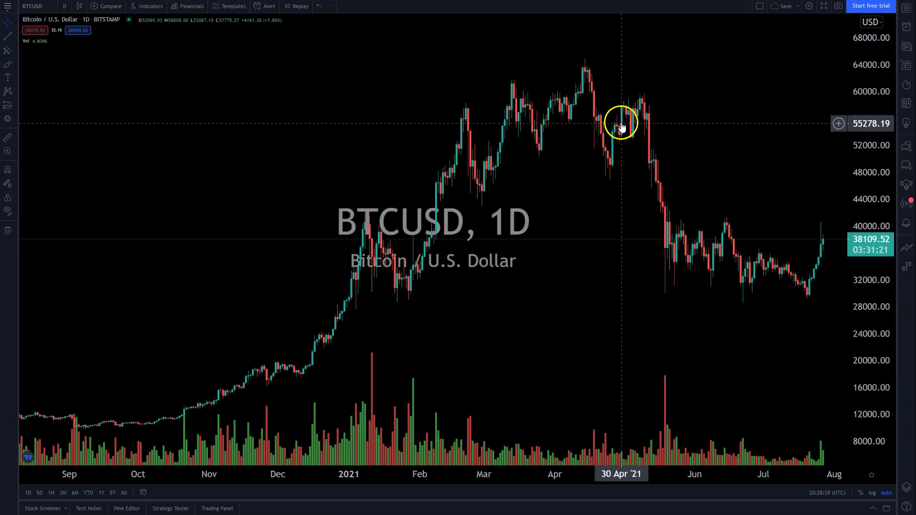
Switch the BTCUSD price scale to logarithmic and dismiss the zooming tip
click(209, 196)
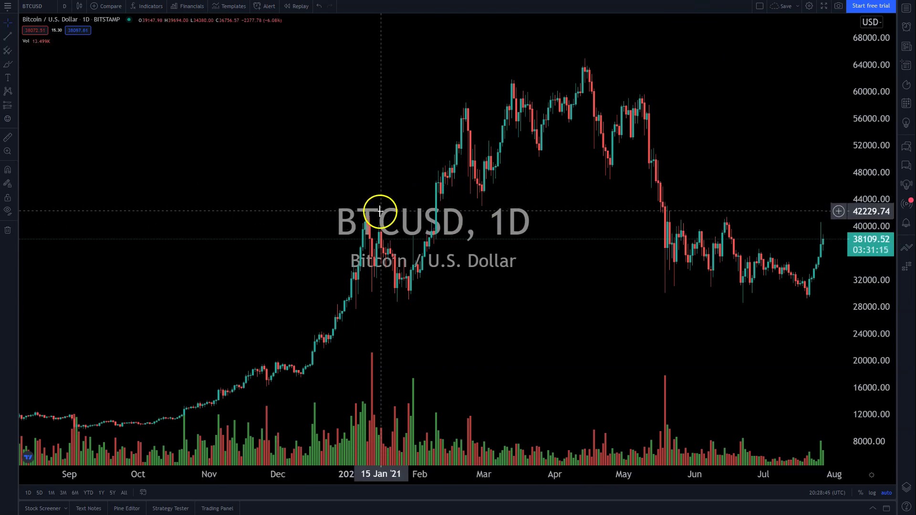
scroll(588, 324, down, 5)
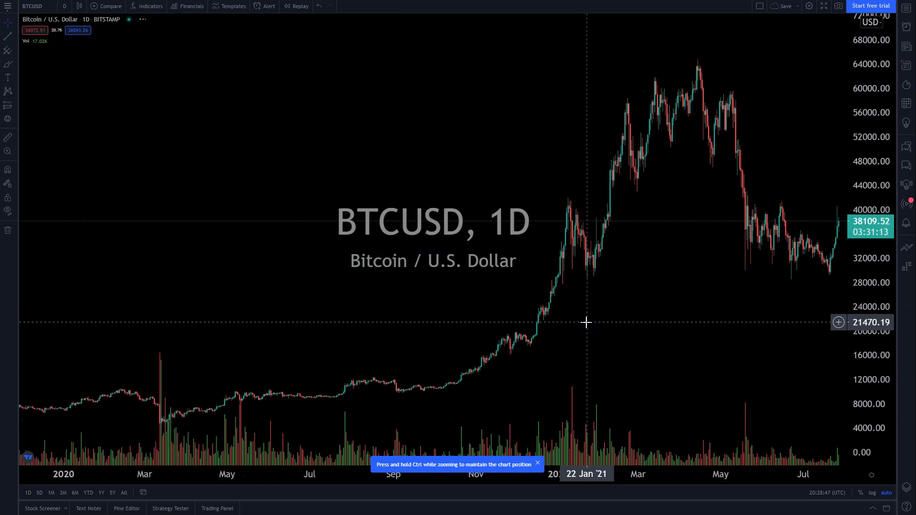
key(alt+l)
click(537, 463)
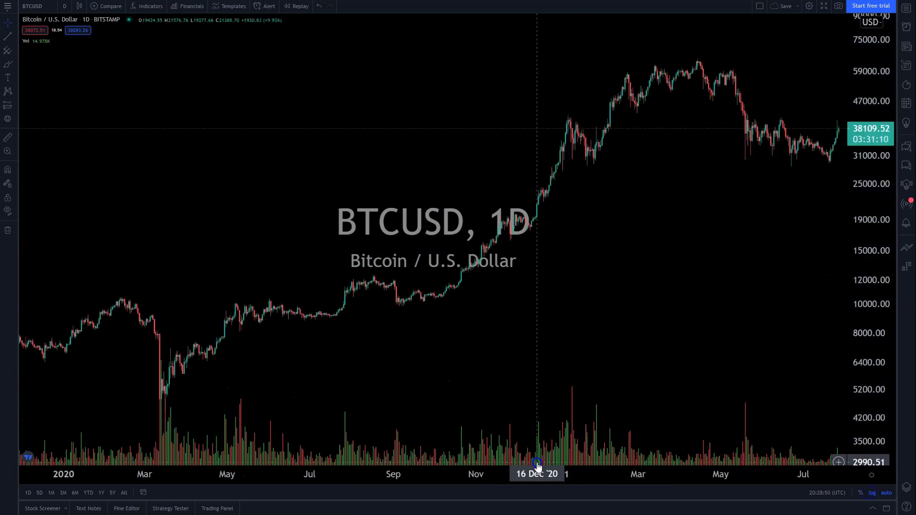
scroll(653, 323, down, 6)
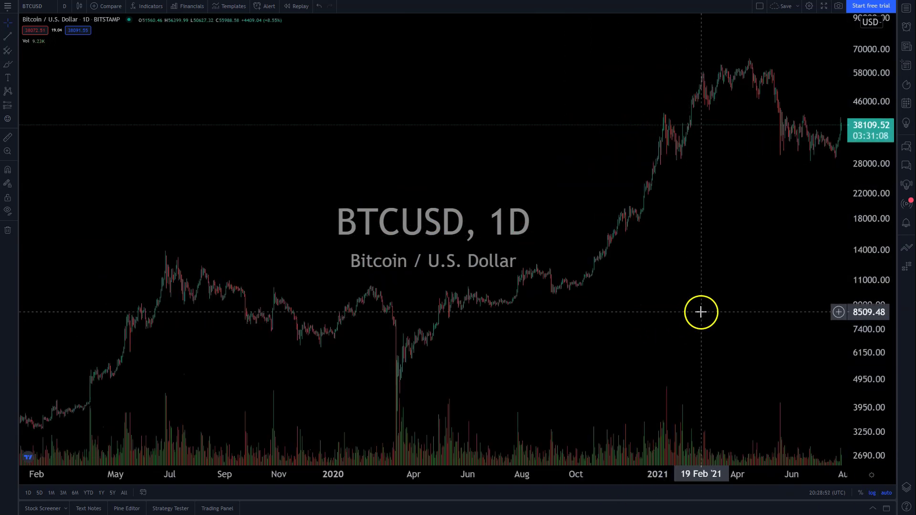
Change the BTCUSD chart type from candles to Line
click(78, 5)
click(82, 71)
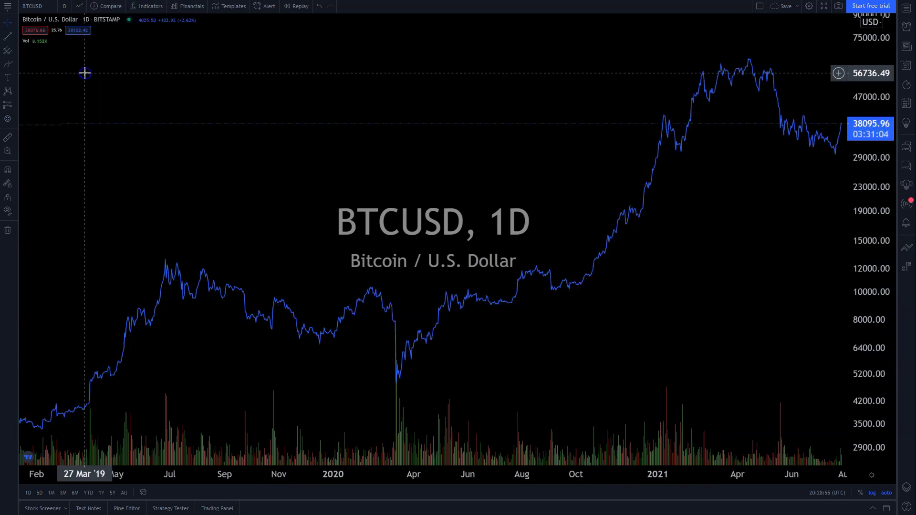
click(77, 13)
Mark only the 4 hours, 1 day and 1 week intervals as favorites
click(65, 6)
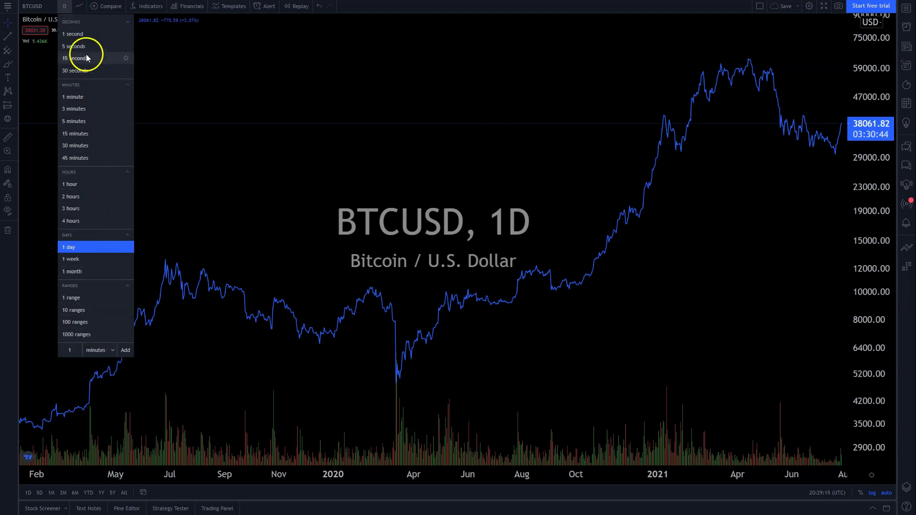
click(126, 58)
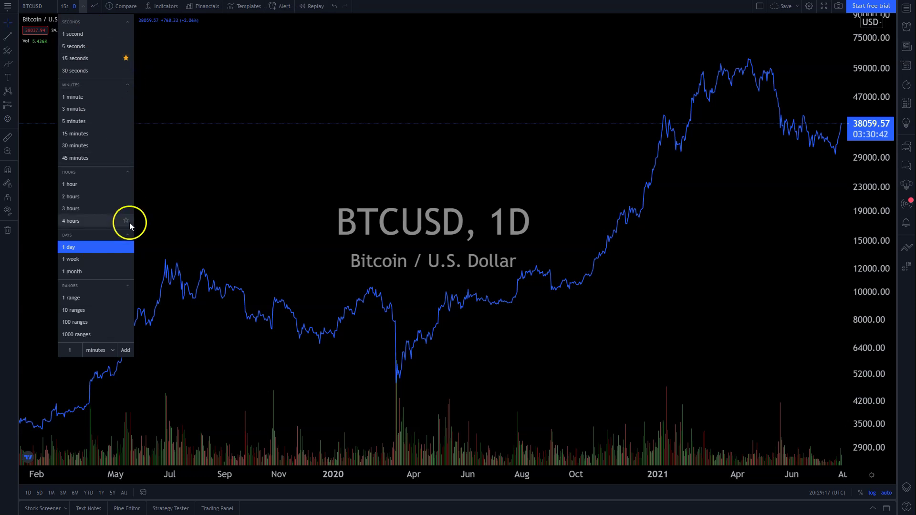
click(126, 259)
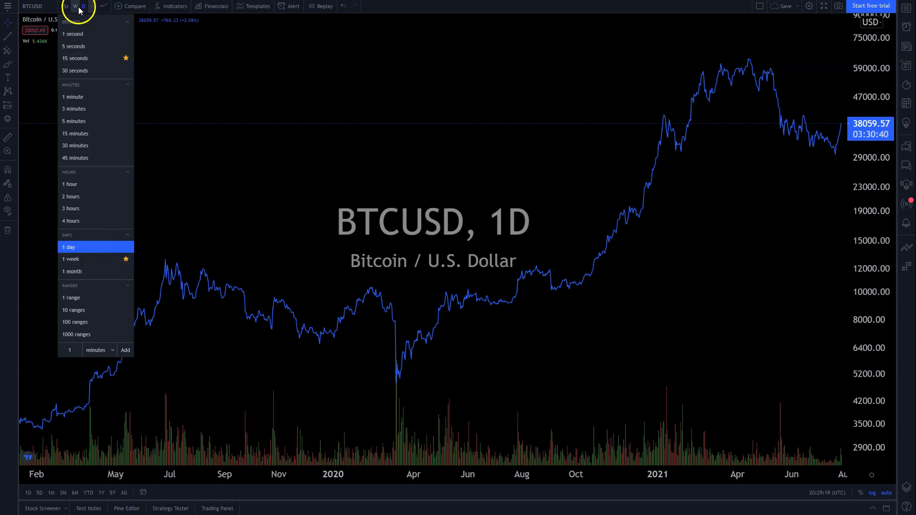
click(126, 58)
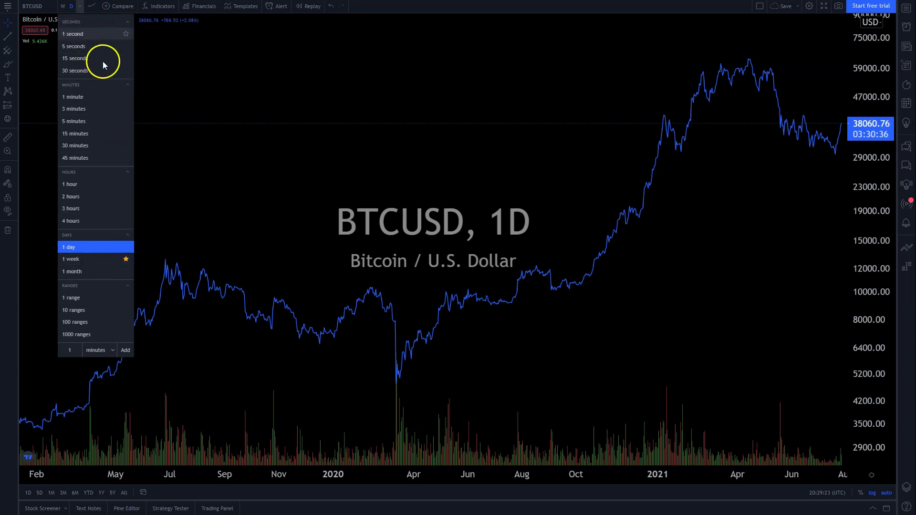
click(126, 247)
click(126, 221)
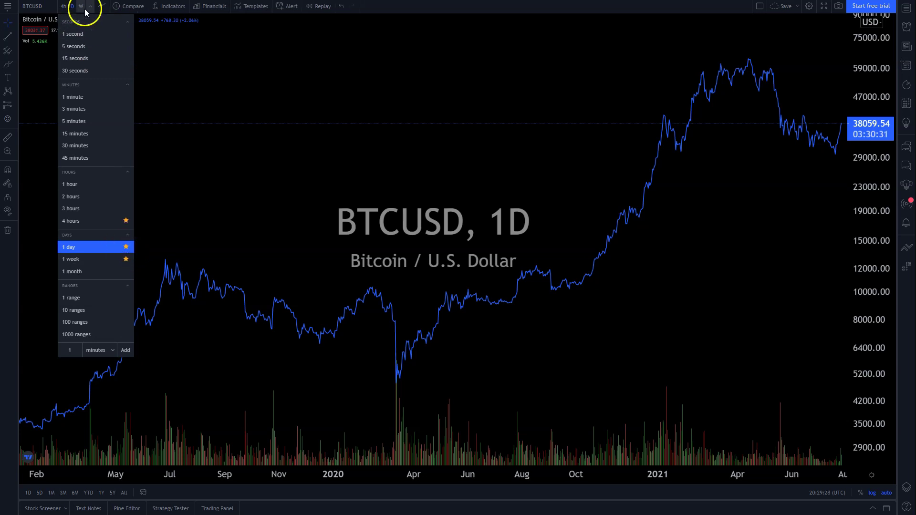
Change the color of the BTCUSD price line to white in its symbol settings and apply it
click(103, 6)
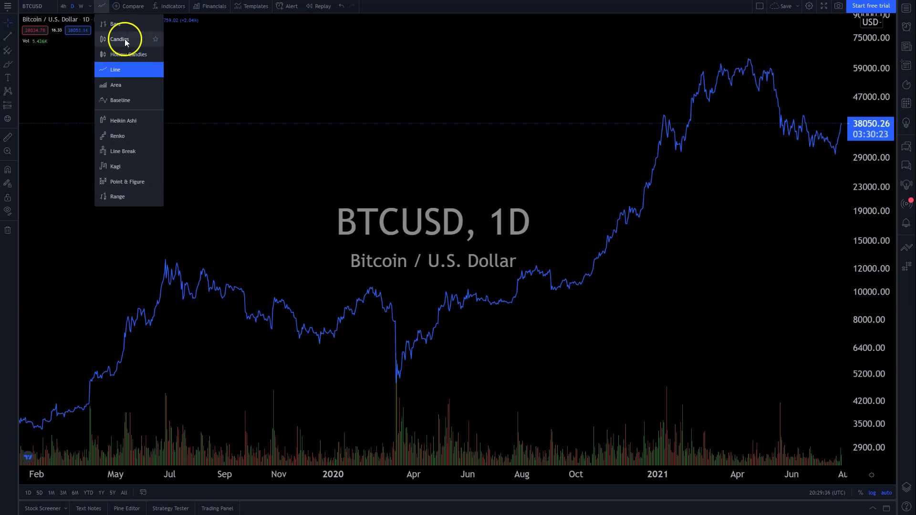
click(395, 280)
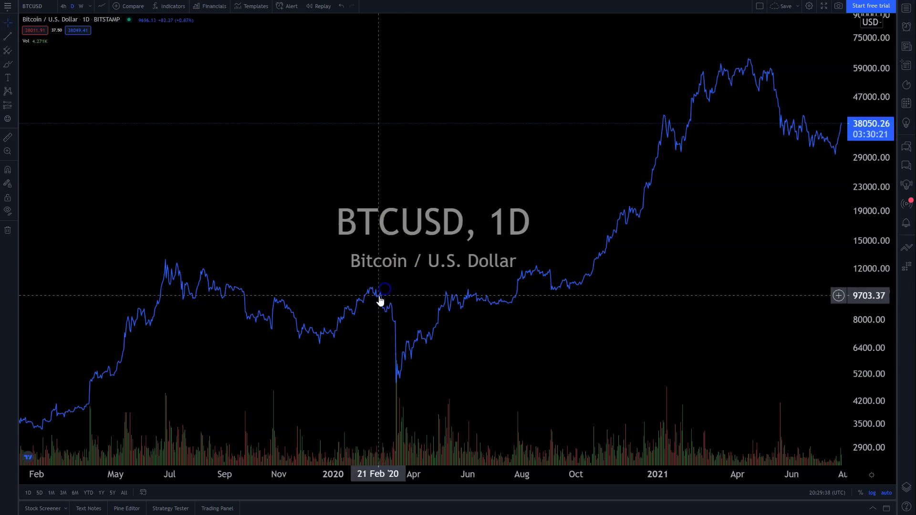
double_click(381, 300)
click(528, 170)
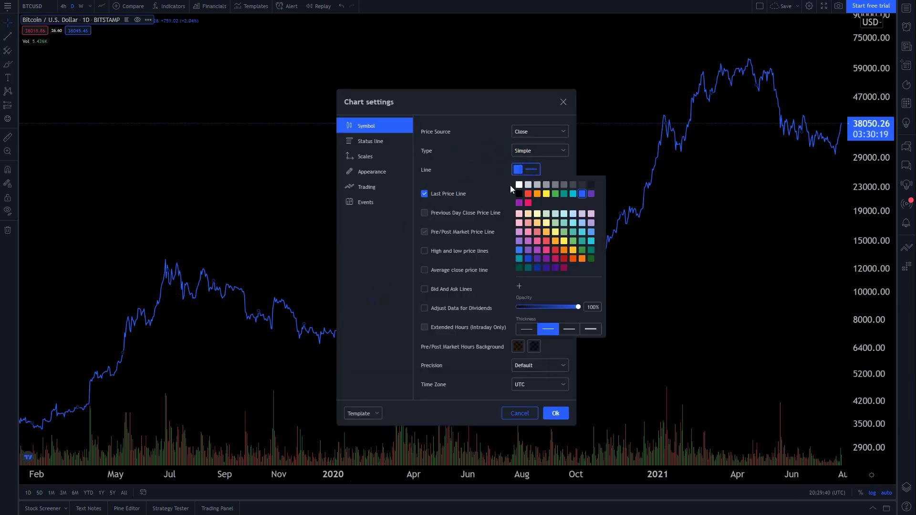
click(519, 185)
click(556, 413)
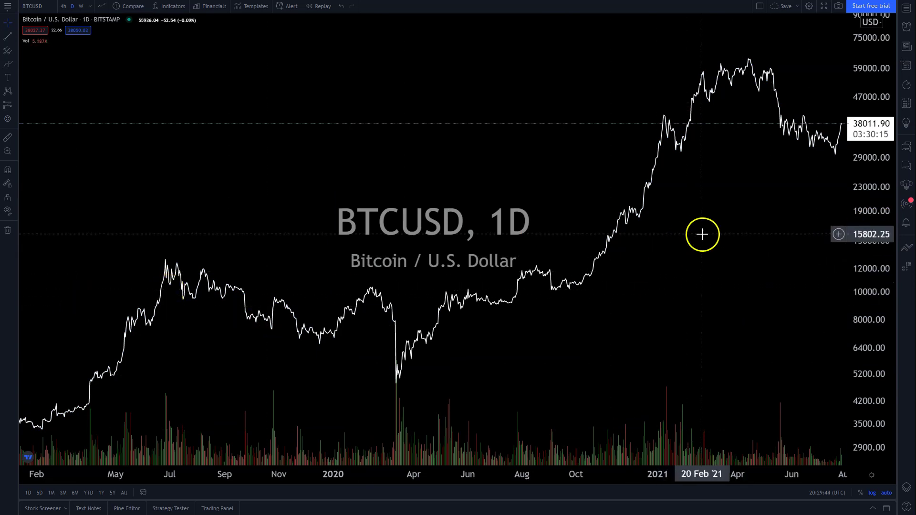
Browse the available indicators by searching for "volume", "ma" and "ema" in turn
click(173, 7)
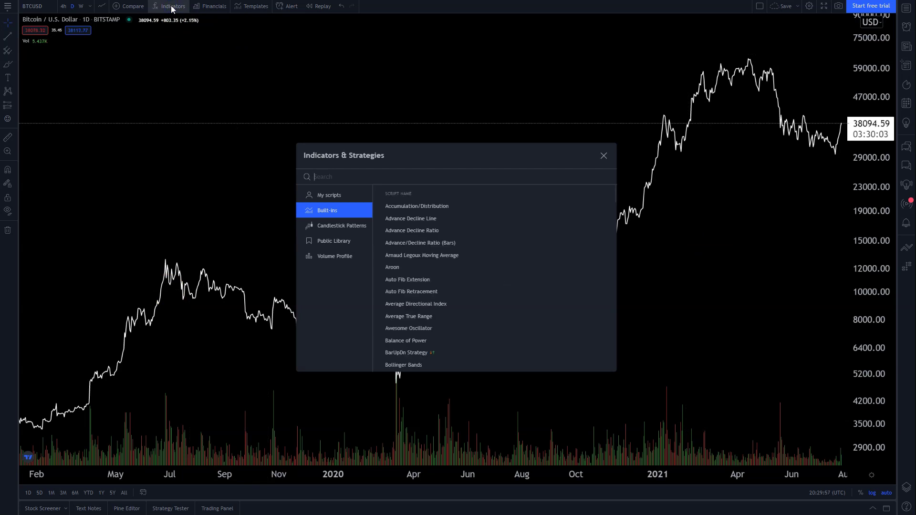
text(volume)
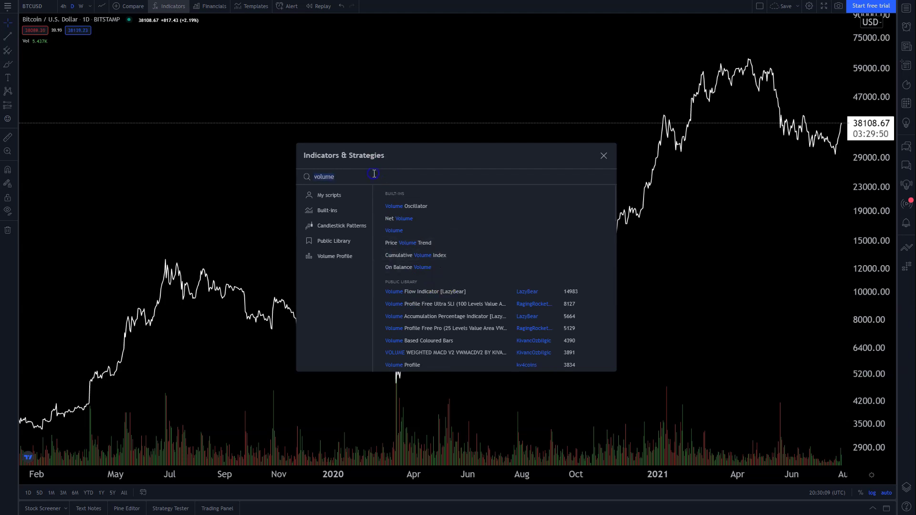
key(BackSpace)
text(ma)
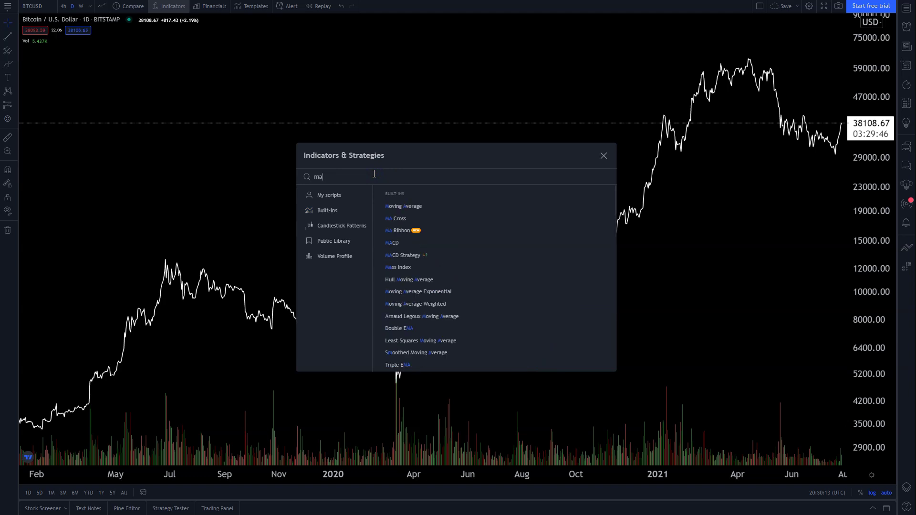
key(BackSpace)
key(BackSpace)
text(ema)
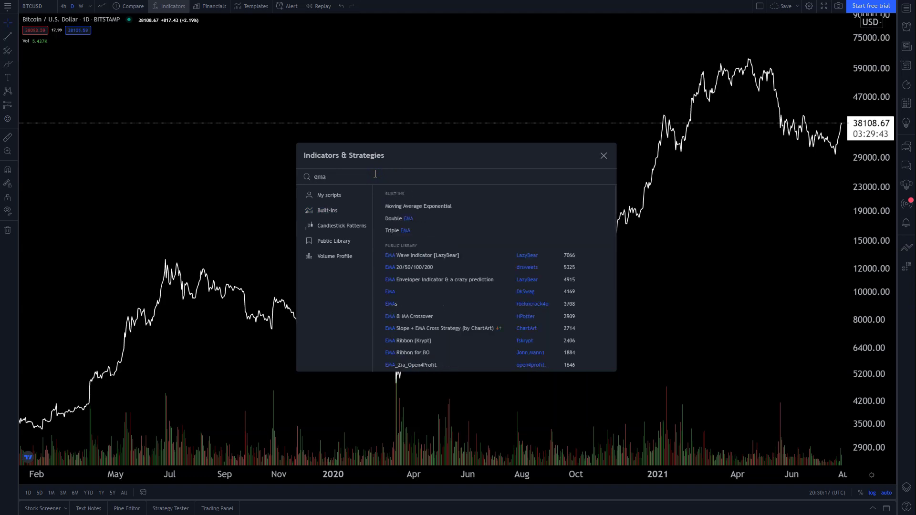
key(BackSpace)
key(BackSpace)
key(BackSpace)
Search the indicators for "ma cross" and add the built-in MA Cross to the chart
text(ma)
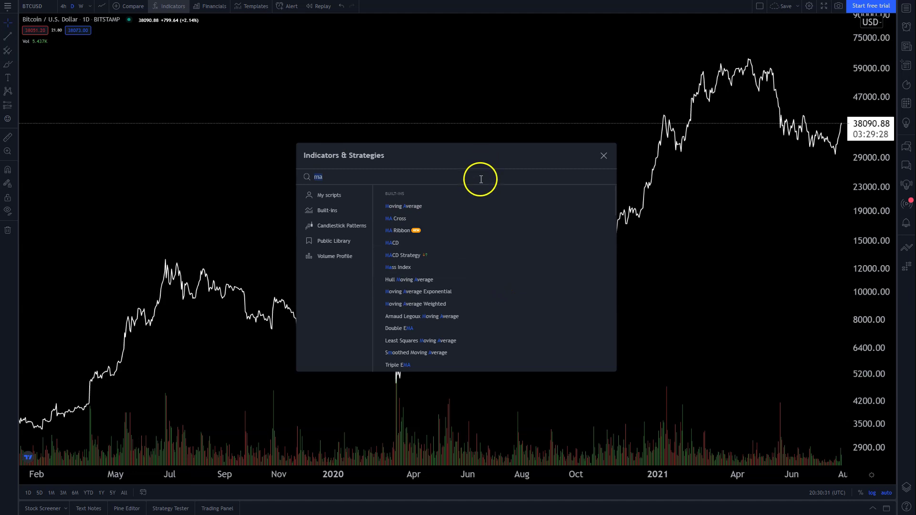
text(cros)
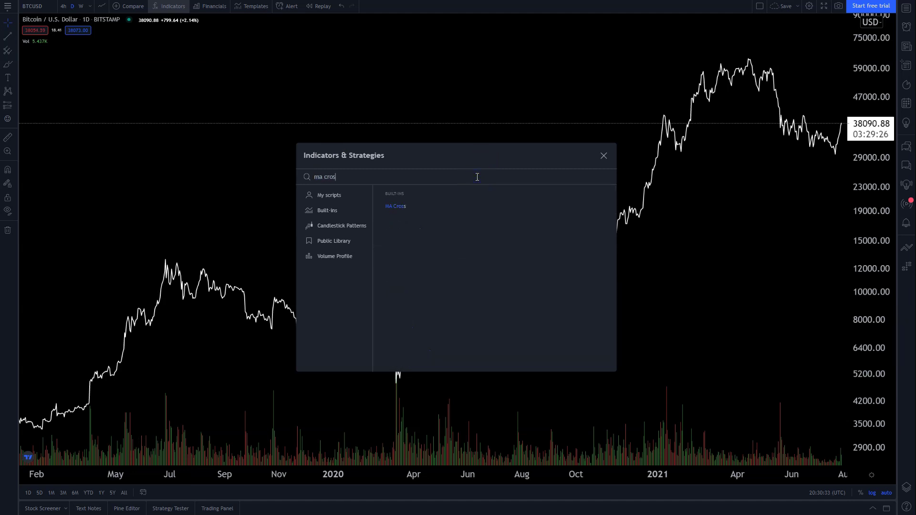
click(451, 207)
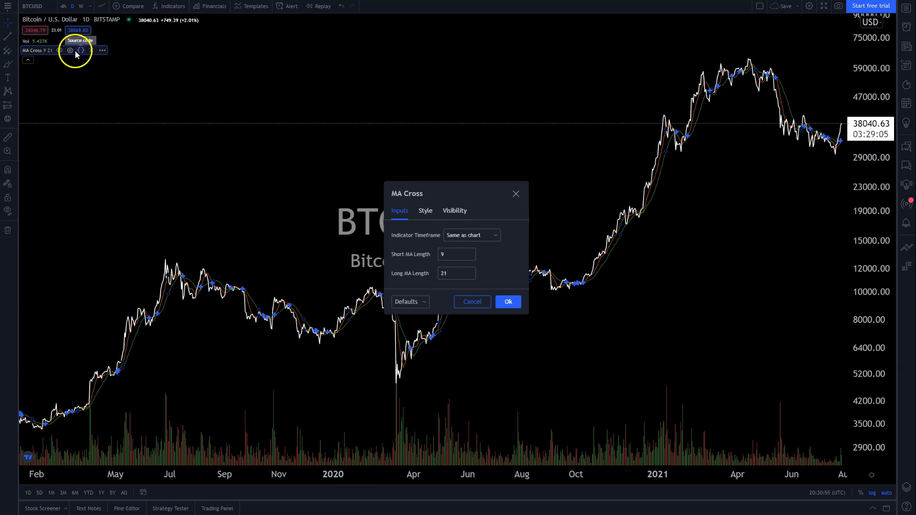
Set the MA Cross indicator's short MA length to 50 and its long MA length to 200
click(452, 254)
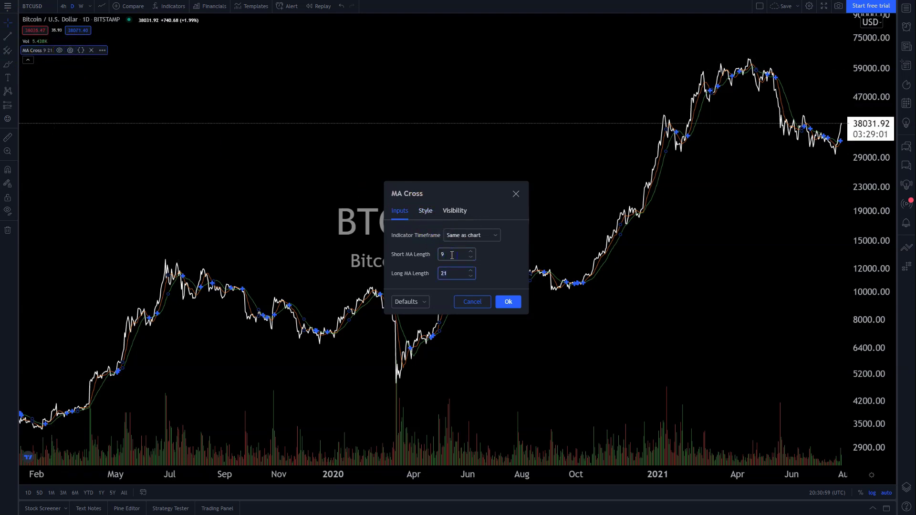
click(452, 255)
double_click(452, 255)
text(50)
key(Tab)
text(200)
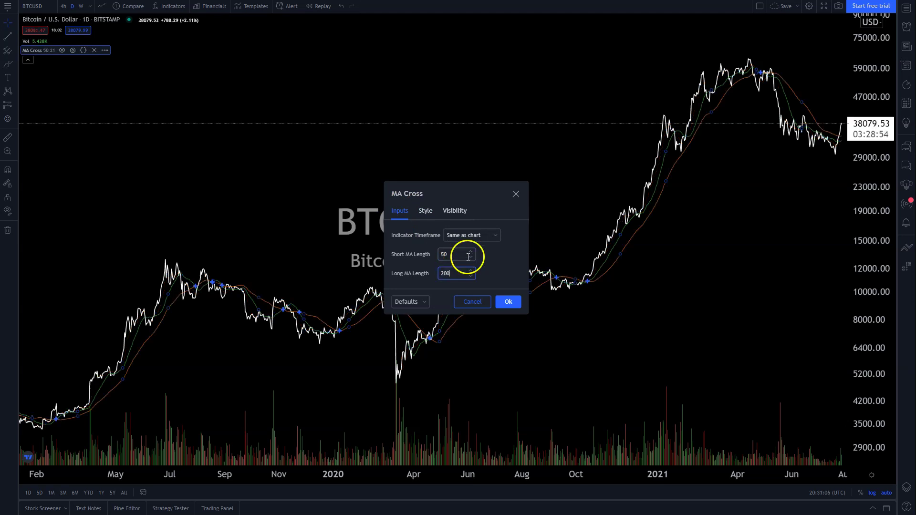
Color the MA Cross indicator's first plot green and its second plot red
click(426, 211)
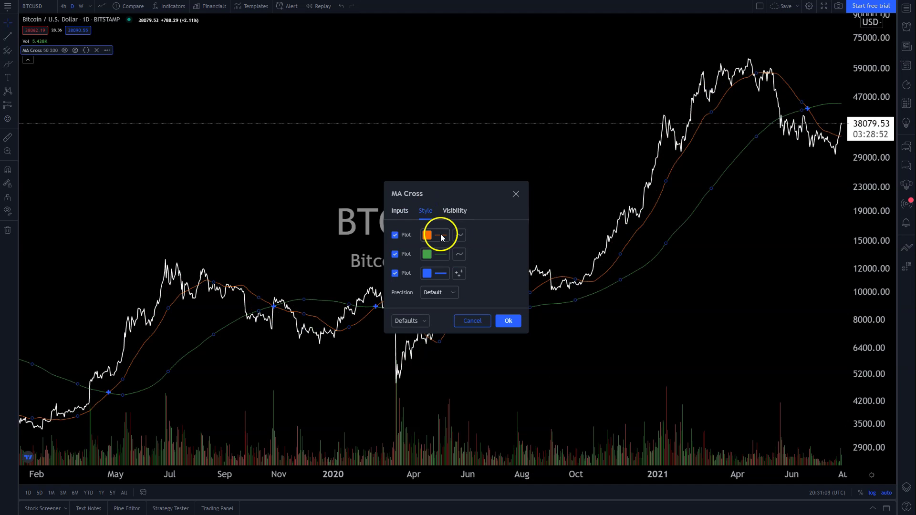
click(441, 238)
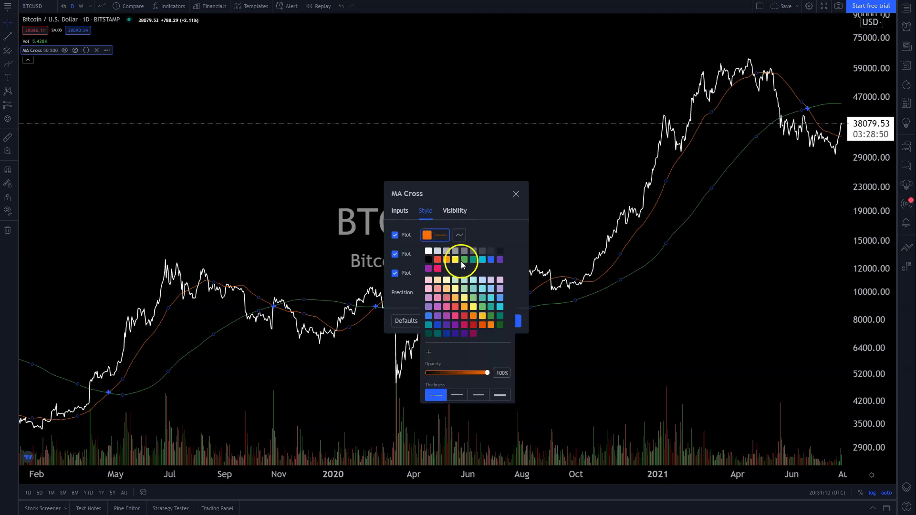
click(463, 260)
click(437, 253)
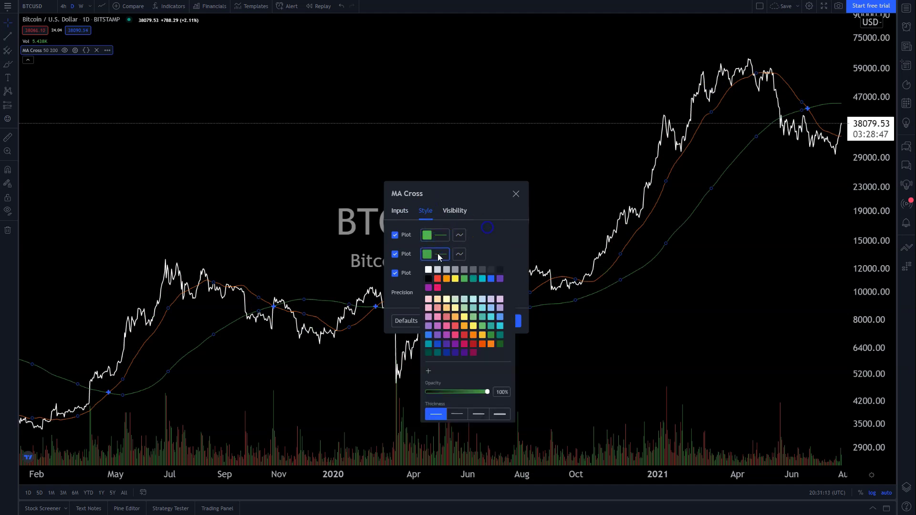
click(438, 279)
click(505, 235)
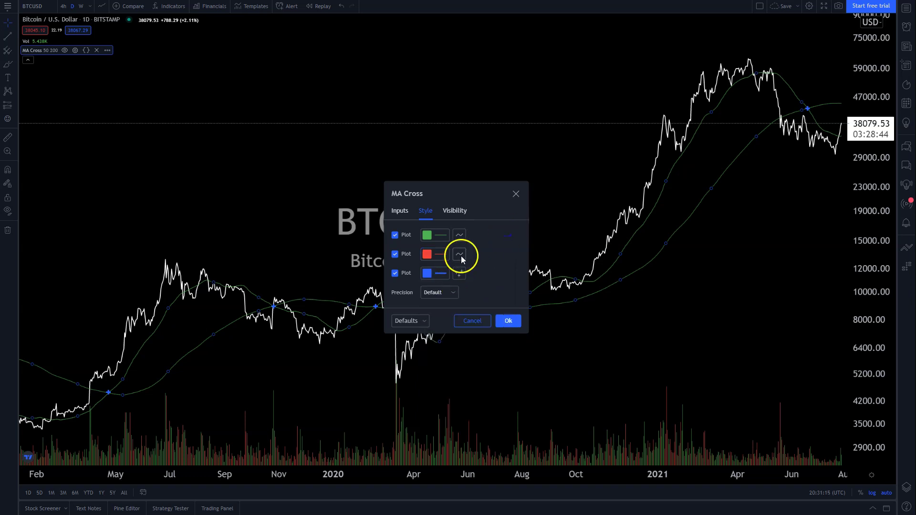
Set the red MA Cross plot to the second line thickness and close the indicator settings
click(458, 255)
click(459, 254)
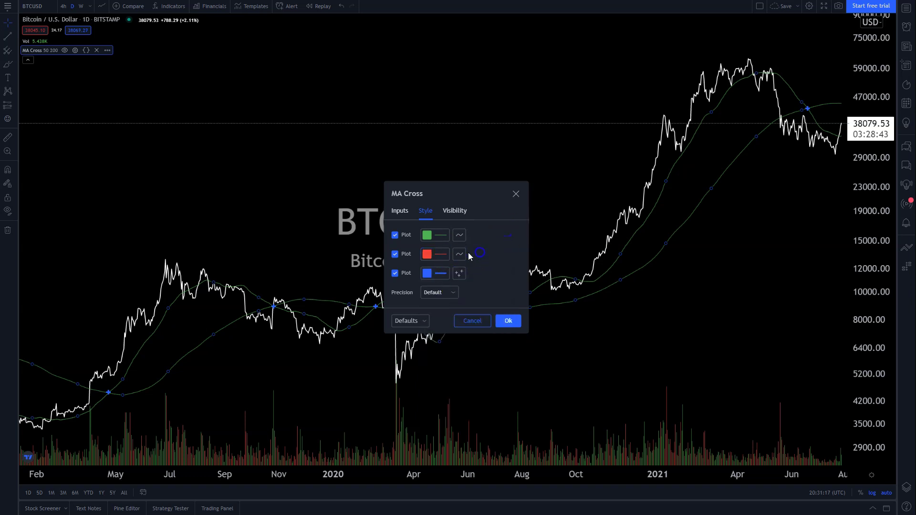
click(439, 255)
click(462, 413)
click(508, 225)
click(667, 300)
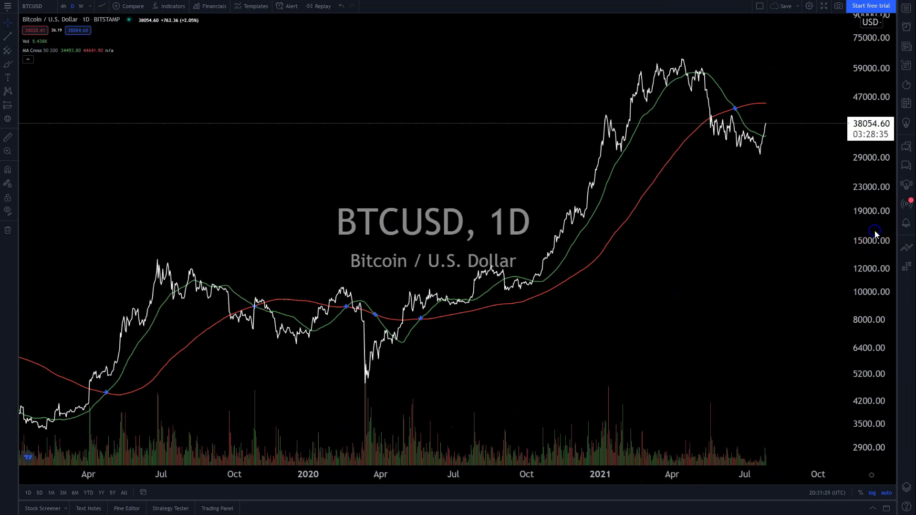
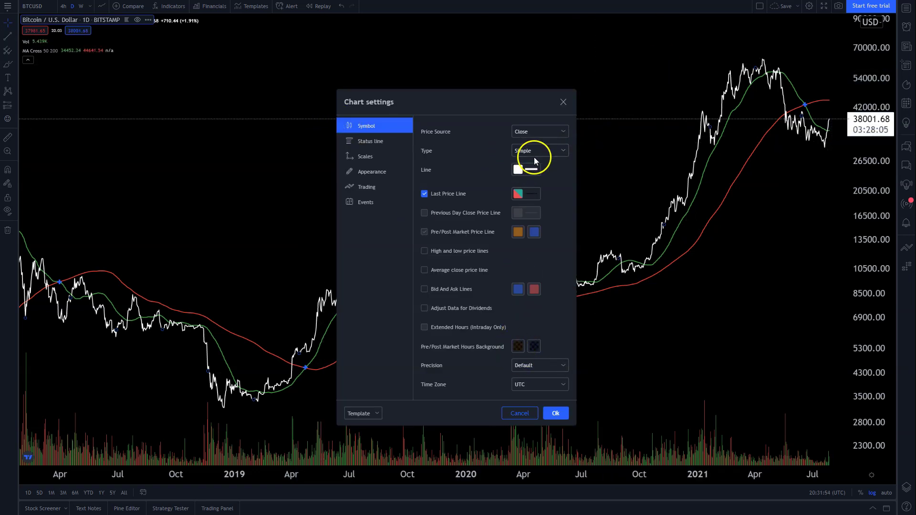
Review the chart settings categories, turn off the Last Price Line for the symbol and close the settings
click(368, 141)
click(377, 156)
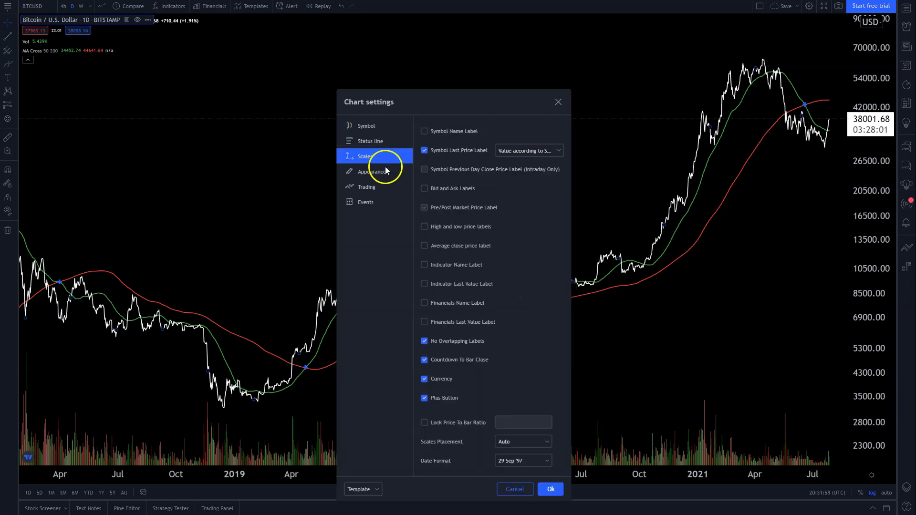
click(385, 173)
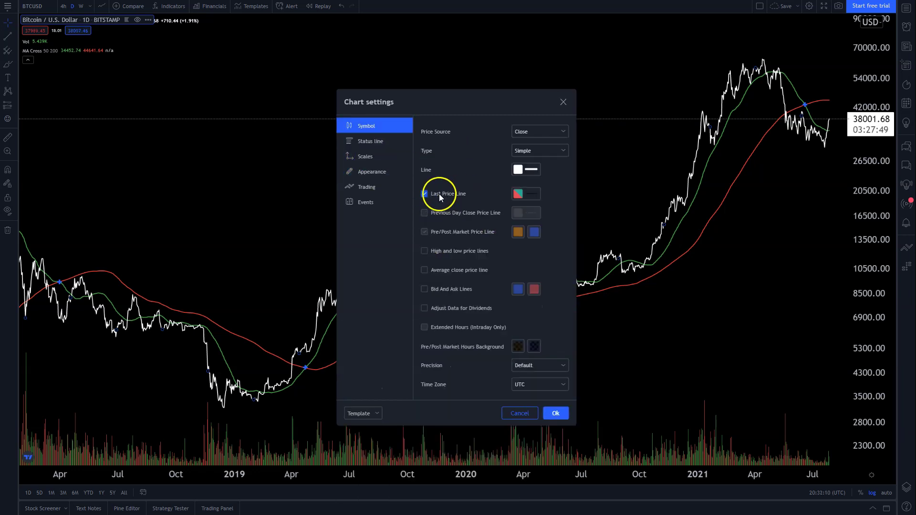
click(445, 193)
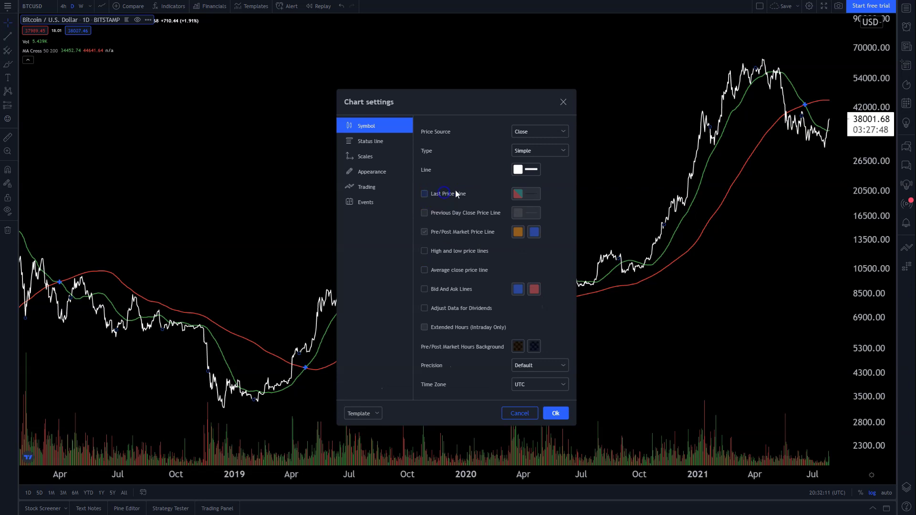
click(562, 103)
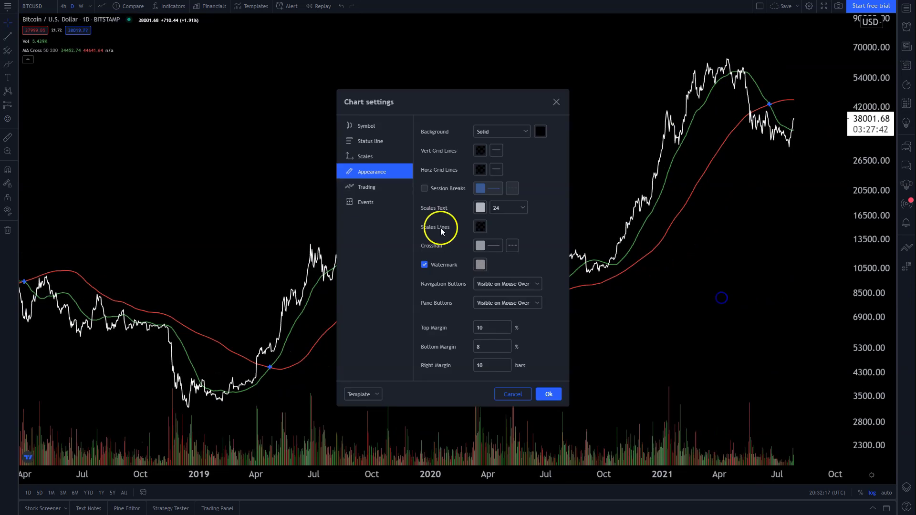
Reduce the opacity of the chart watermark and apply the appearance settings
click(480, 265)
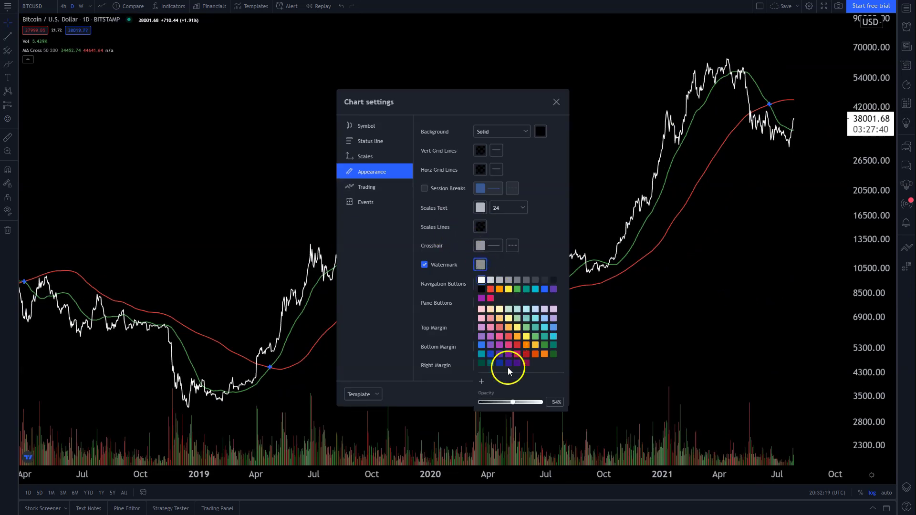
click(537, 247)
click(549, 395)
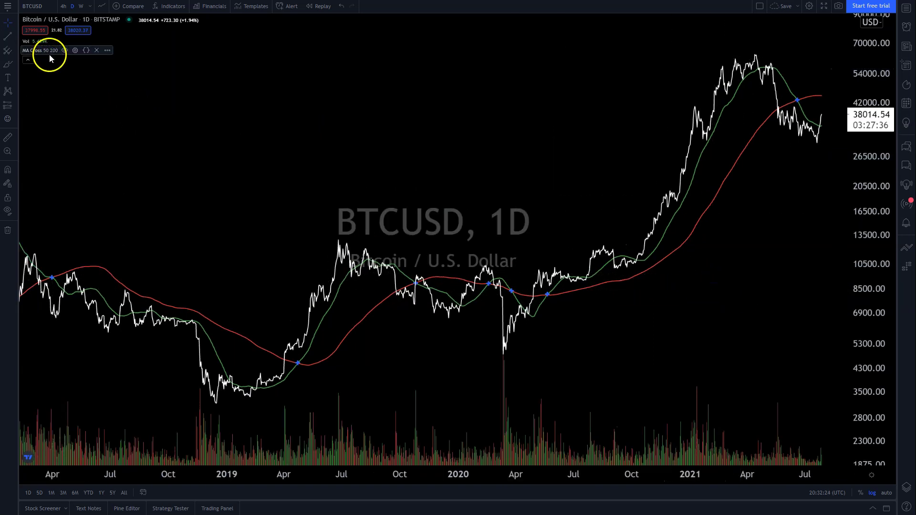
Change the MA Cross short MA length to 10 and long MA length to 50, and apply the settings
click(75, 50)
click(404, 211)
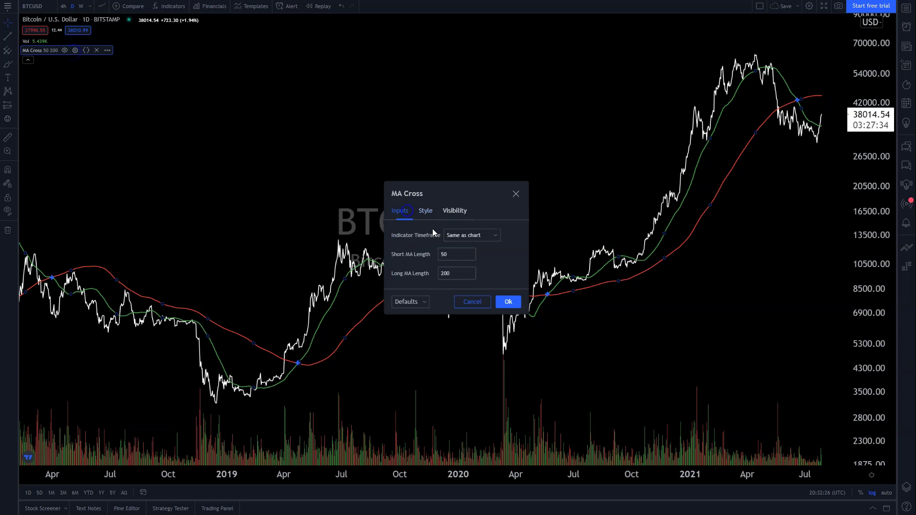
text(10)
key(Tab)
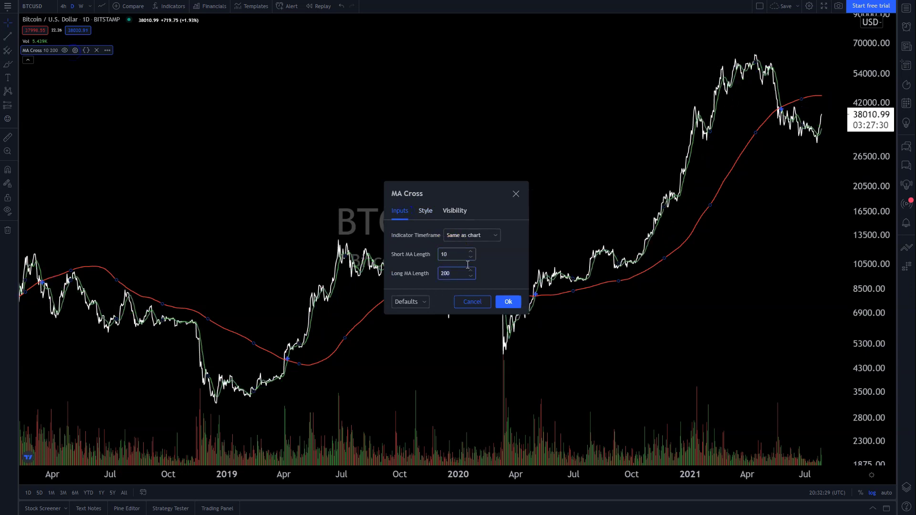
text(50)
click(508, 302)
click(636, 292)
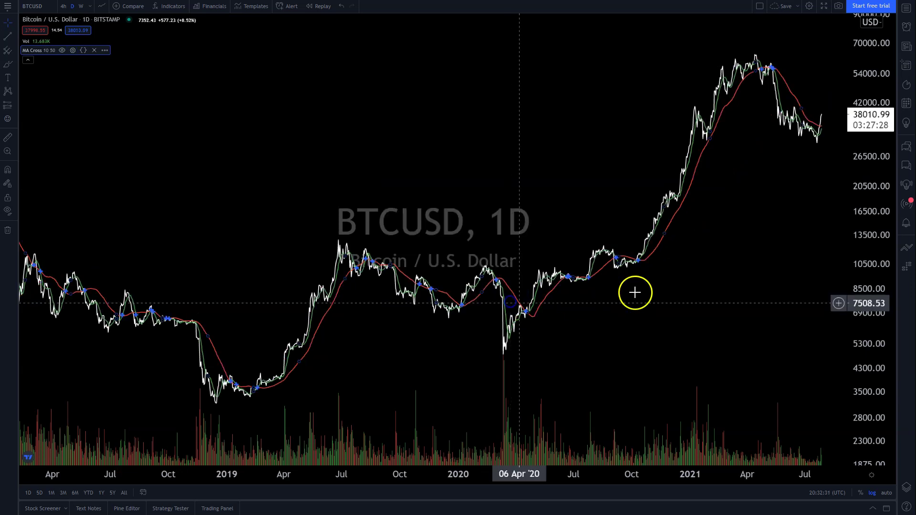
Change the MA Cross indicator's crossover markers to yellow, keeping the Cross plot style, and close its settings
scroll(634, 293, up, 5)
double_click(870, 317)
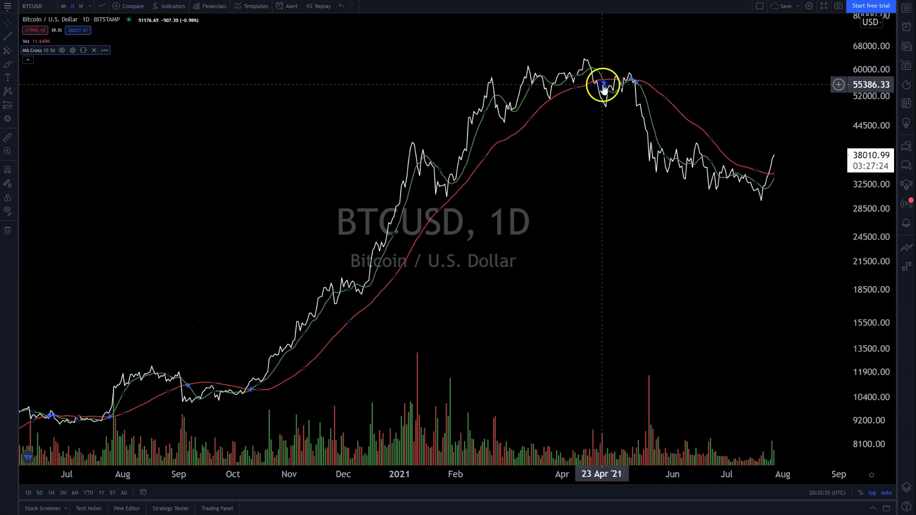
double_click(605, 86)
click(422, 222)
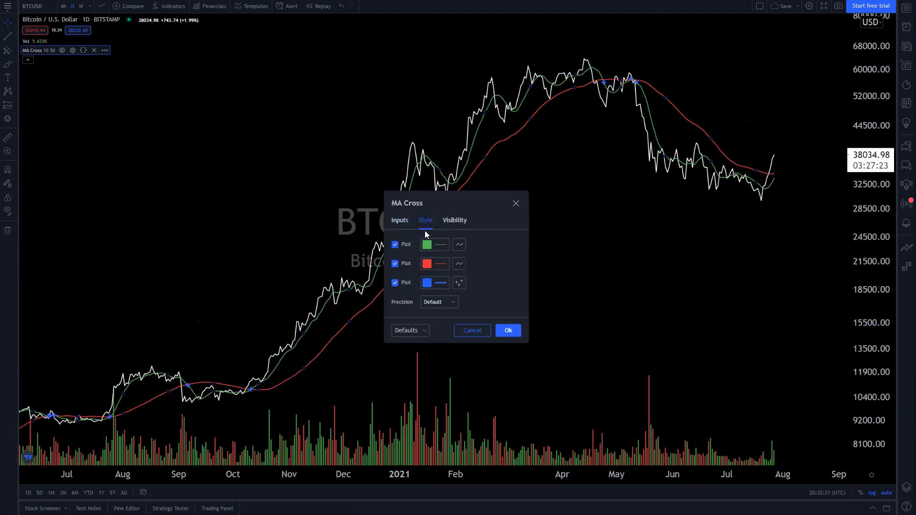
click(427, 283)
click(455, 307)
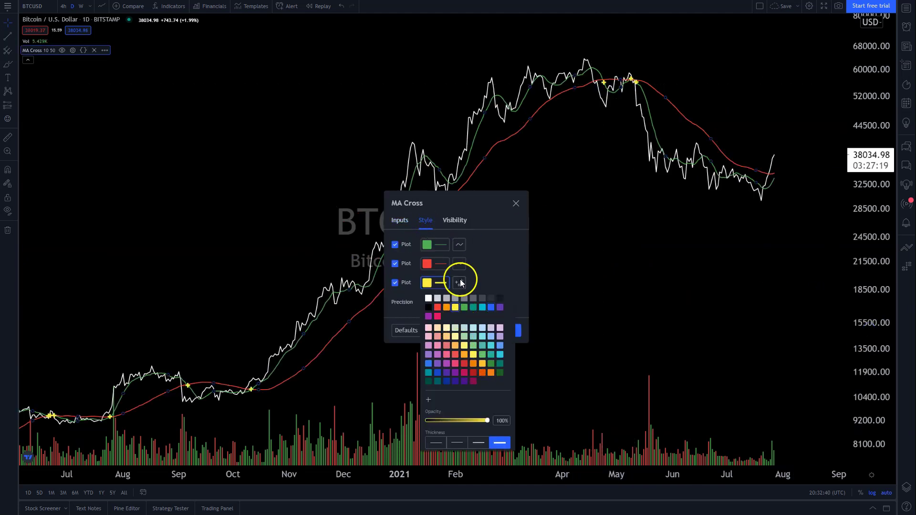
click(460, 283)
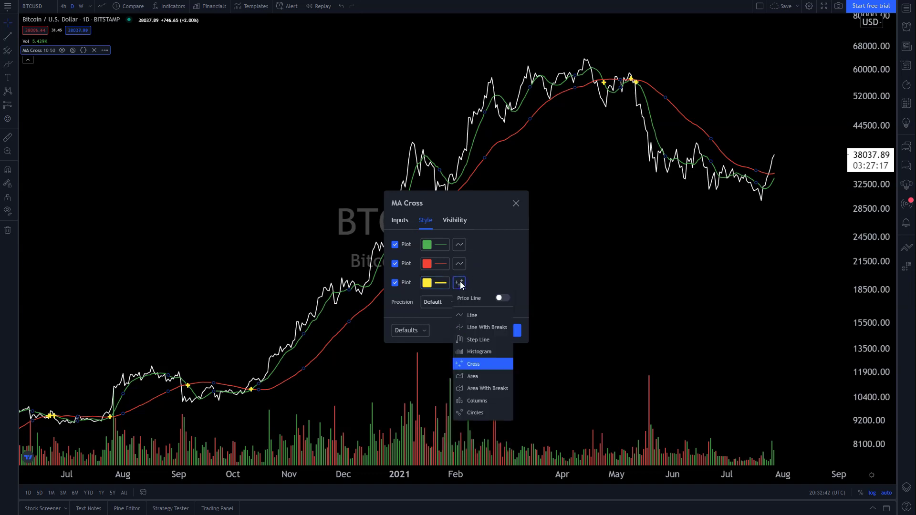
click(502, 221)
click(516, 203)
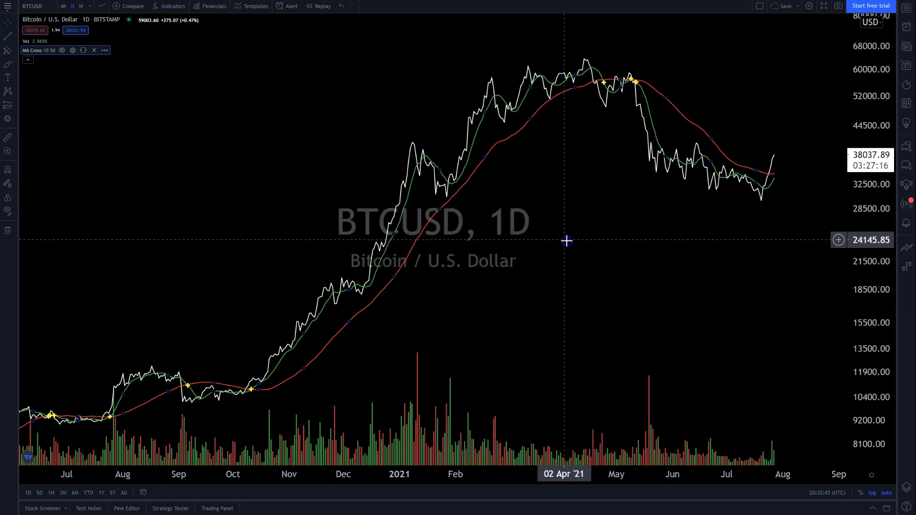
Try to add an alert on the MA Cross indicator, and dismiss the sign-in page
right_click(773, 183)
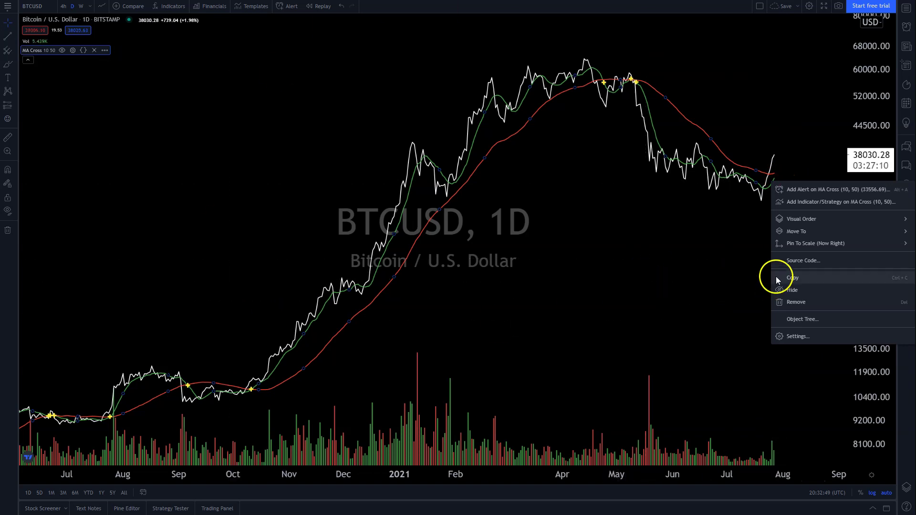
click(803, 193)
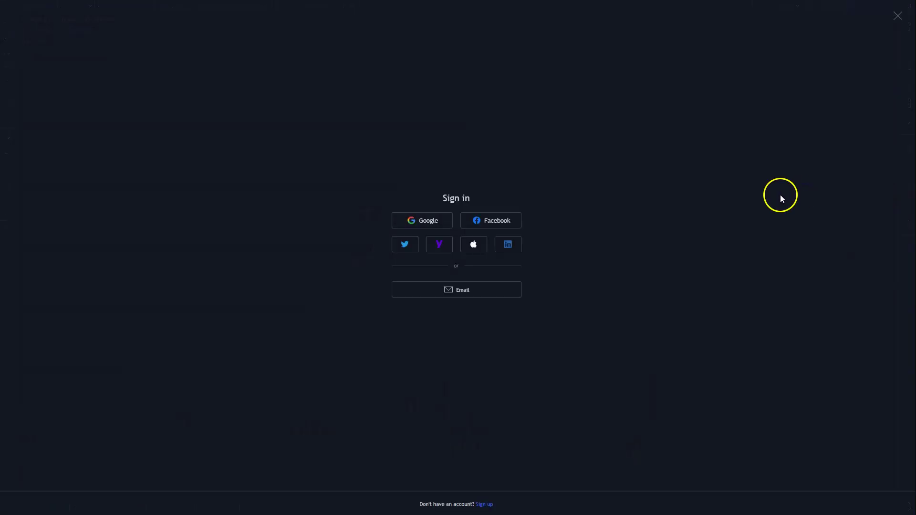
click(898, 16)
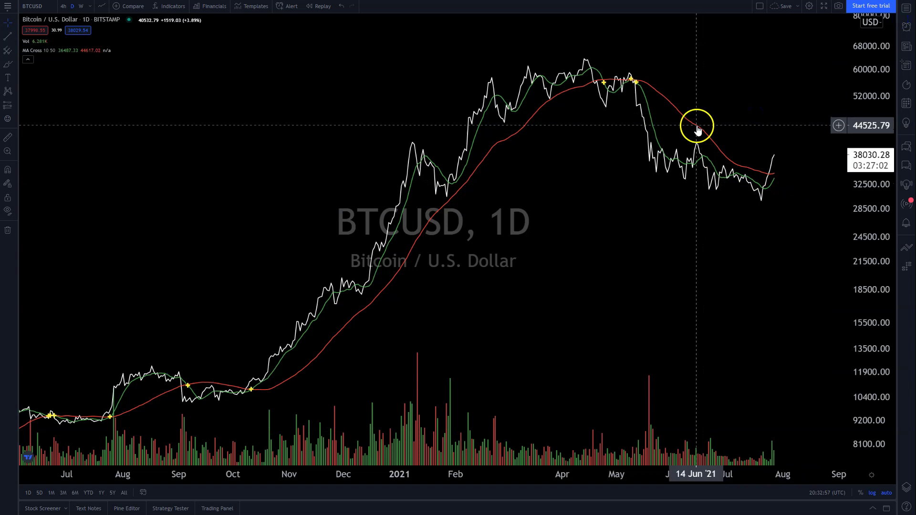
right_click(697, 127)
click(495, 191)
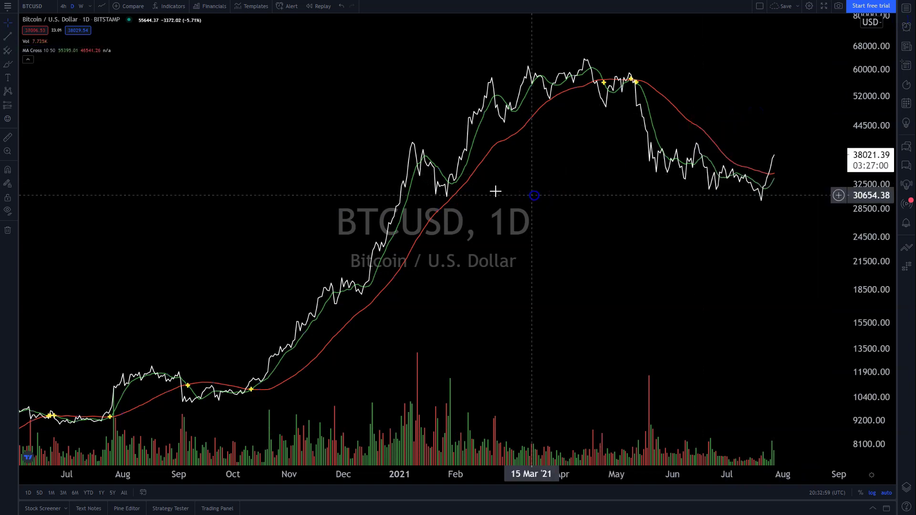
Draw a horizontal line across the chart, style it white at 4px, and move it to about 40,700
click(15, 36)
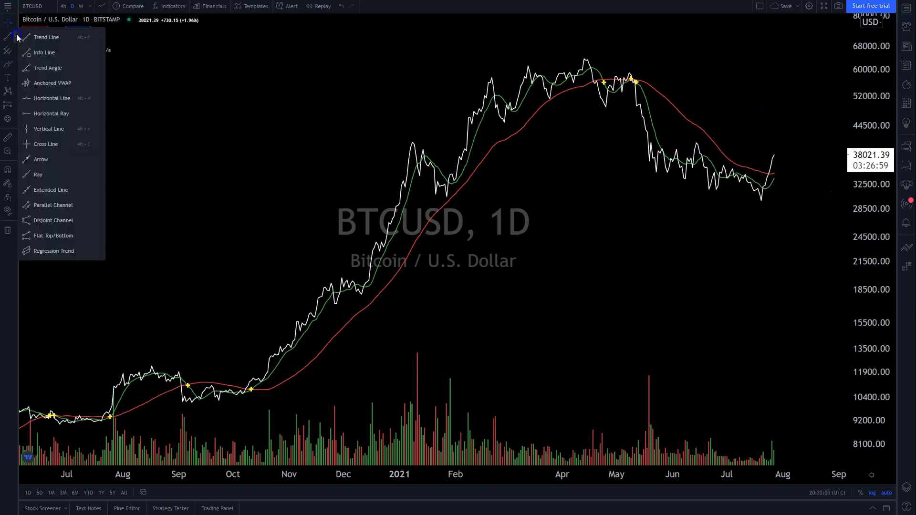
click(43, 97)
click(215, 137)
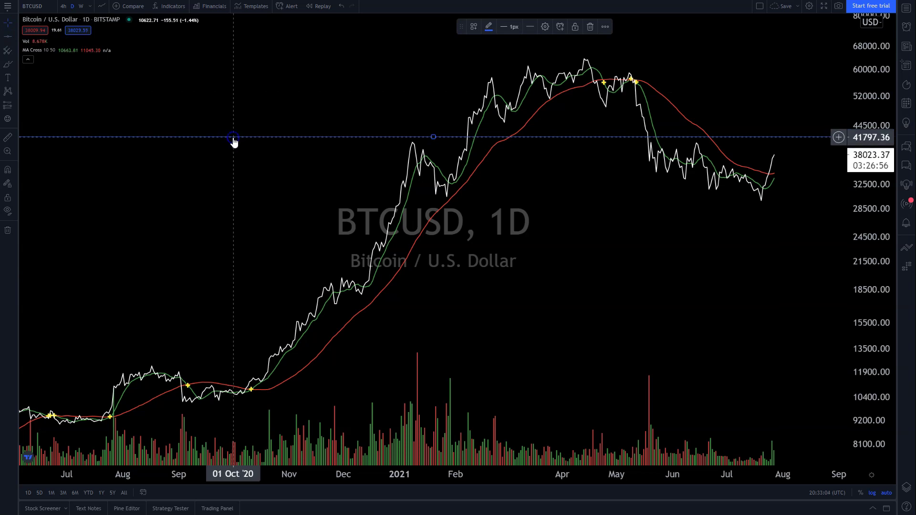
double_click(233, 138)
click(509, 305)
drag(574, 137, 578, 143)
double_click(579, 147)
key(Escape)
click(579, 129)
Look at the alert option for the horizontal line and remove the line from the chart
right_click(575, 144)
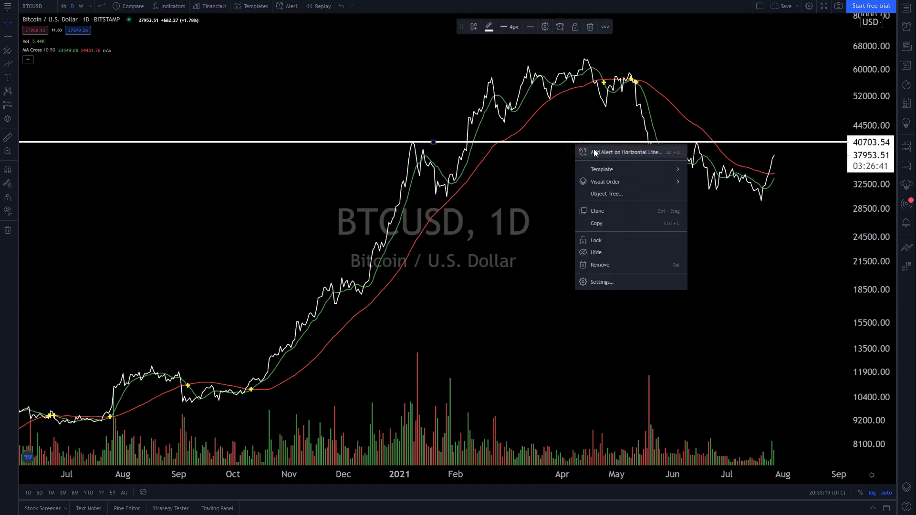
click(525, 199)
click(7, 231)
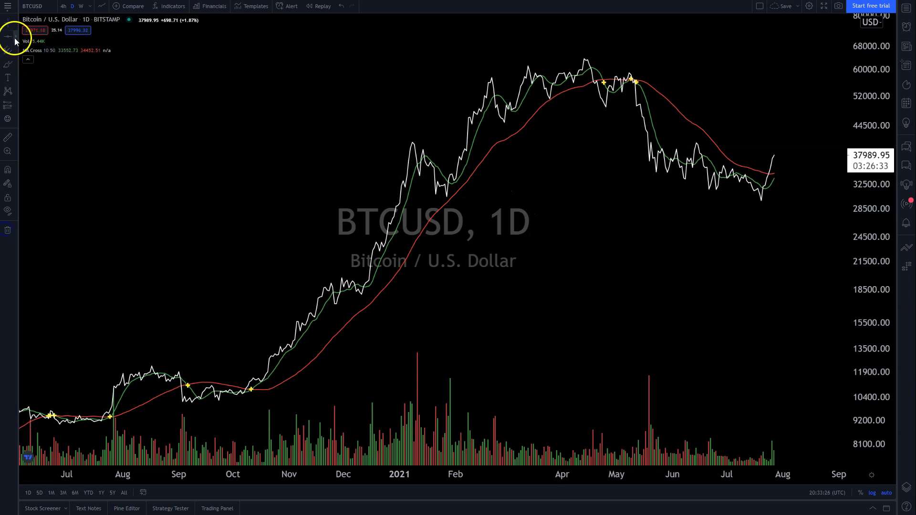
Browse the line, Gann and Fibonacci, and shape tools, adding Pitchfork, Fib Retracement and Brush to the favorites
click(15, 41)
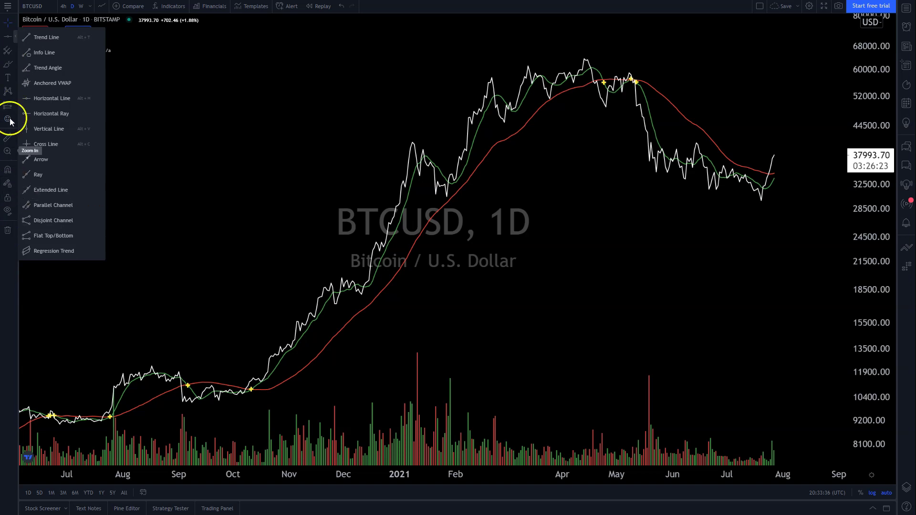
click(16, 52)
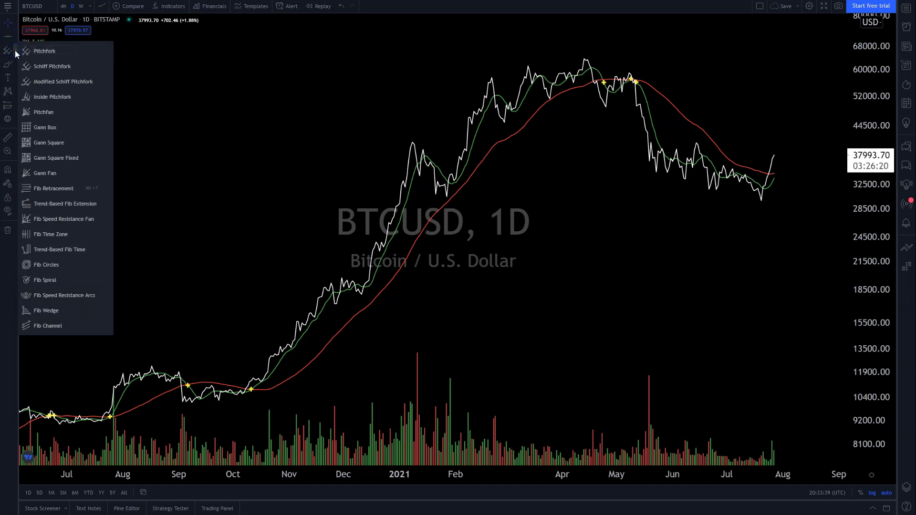
click(14, 42)
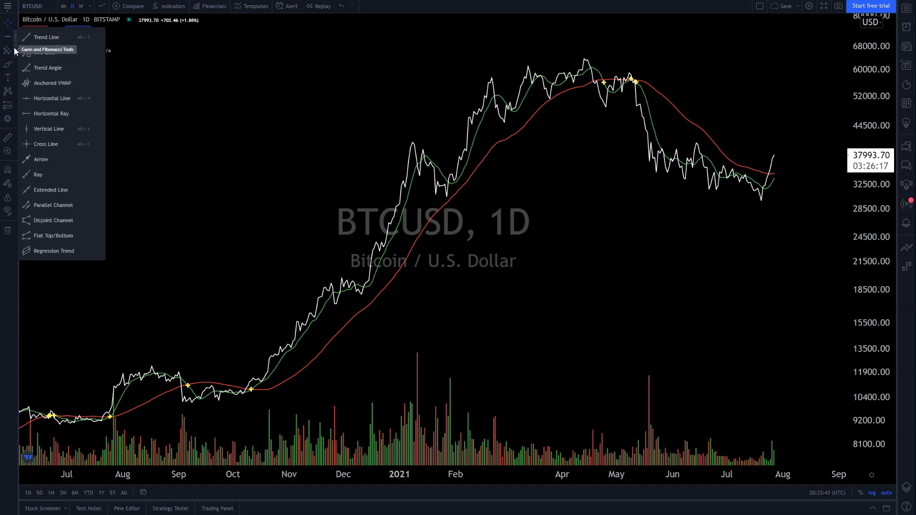
click(14, 51)
click(105, 51)
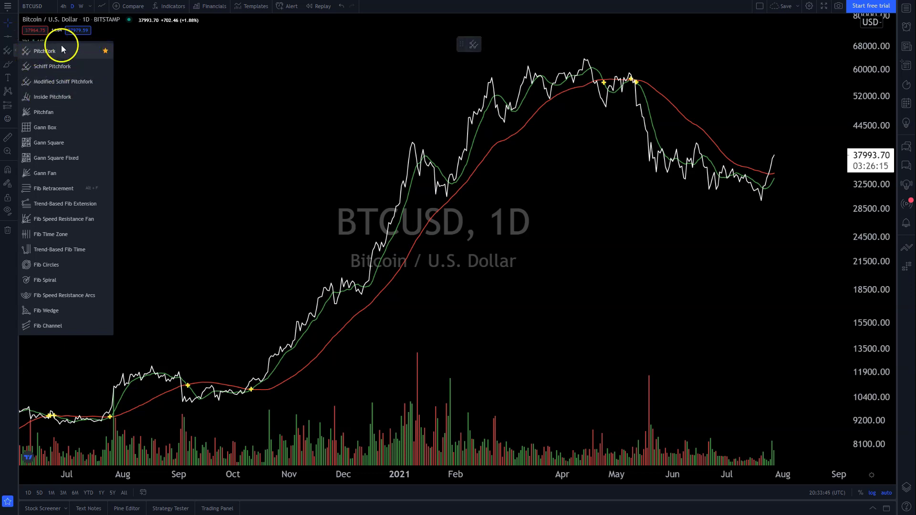
click(104, 188)
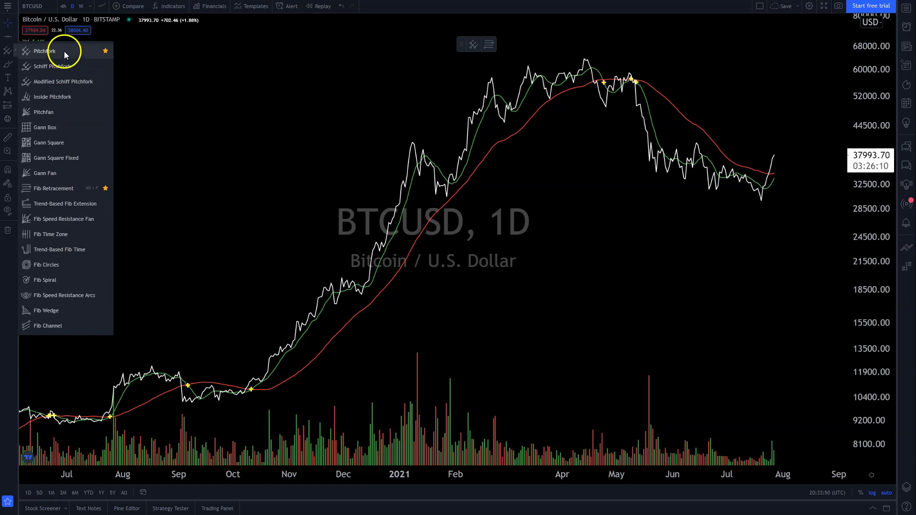
click(15, 67)
click(86, 65)
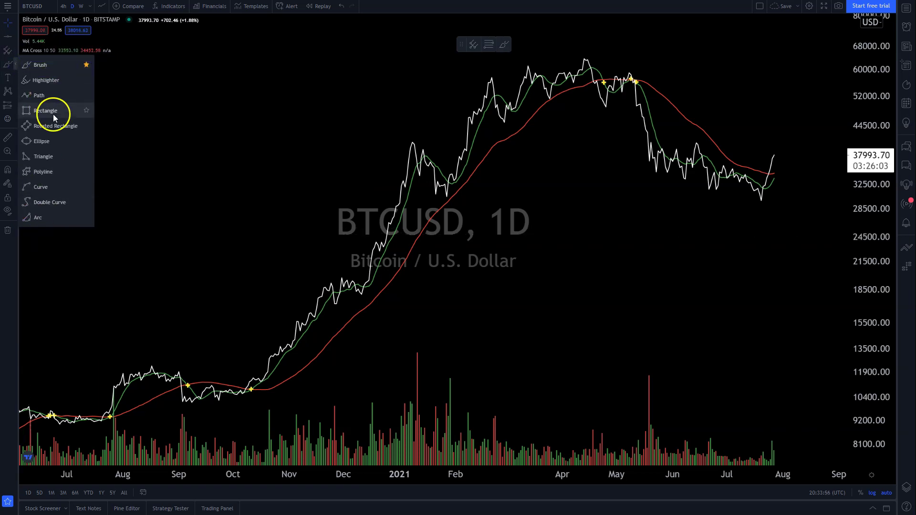
Add the Price Label tool to the favorites and place a price label at about 35,360 on 25 Nov '20
click(15, 77)
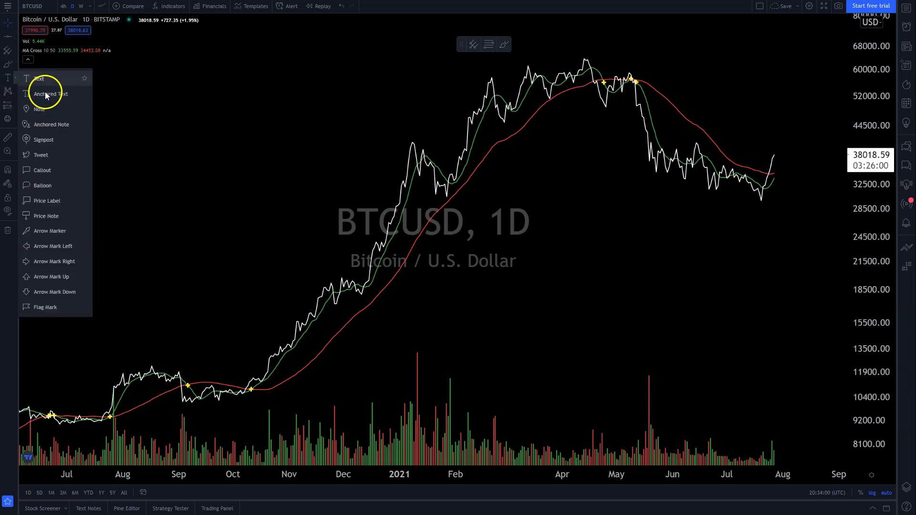
click(50, 201)
click(333, 168)
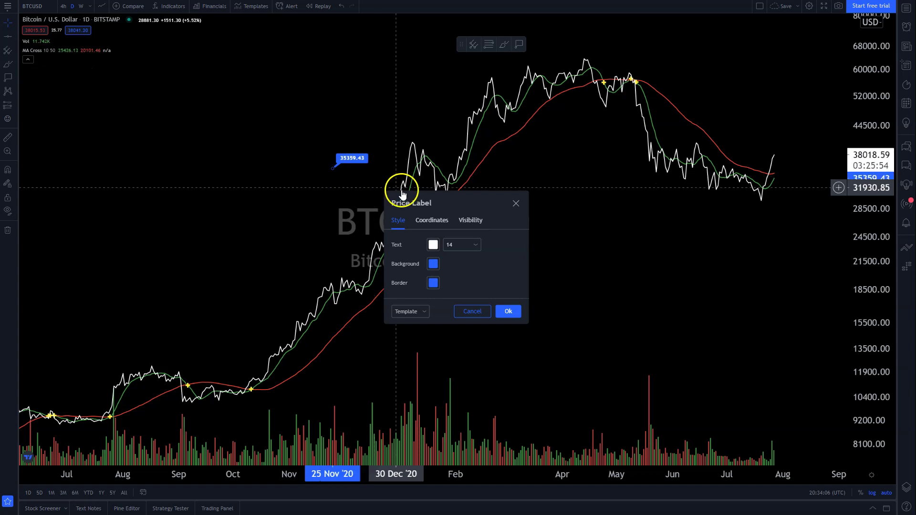
Set the price label's text size to 28, its background to white and its border to black
click(464, 247)
click(450, 345)
click(433, 264)
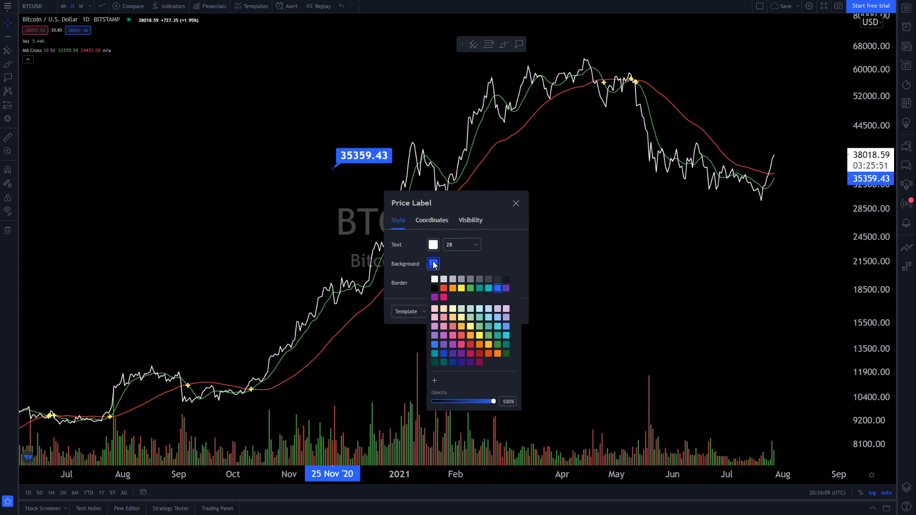
click(436, 280)
click(433, 283)
click(436, 307)
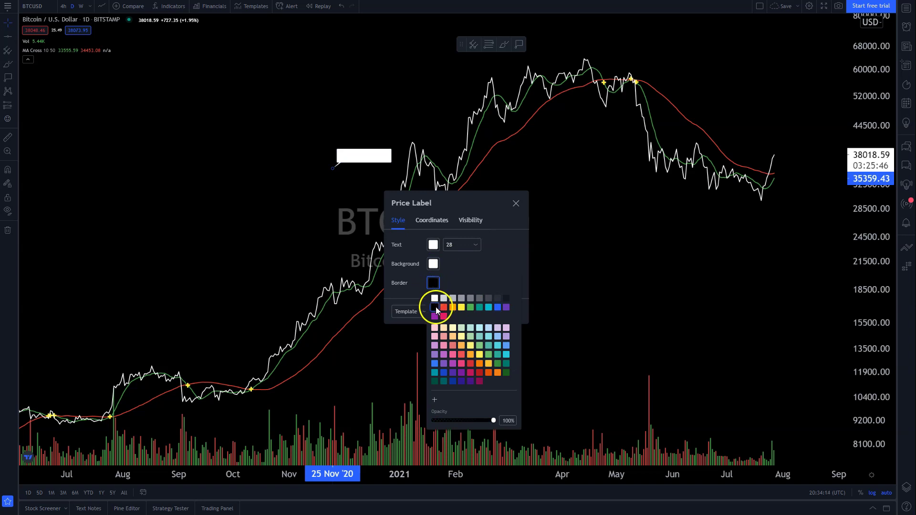
Make the price label's text black and move the label to about 42,550 near the latest price
click(433, 245)
click(436, 270)
drag(364, 155, 804, 121)
click(765, 83)
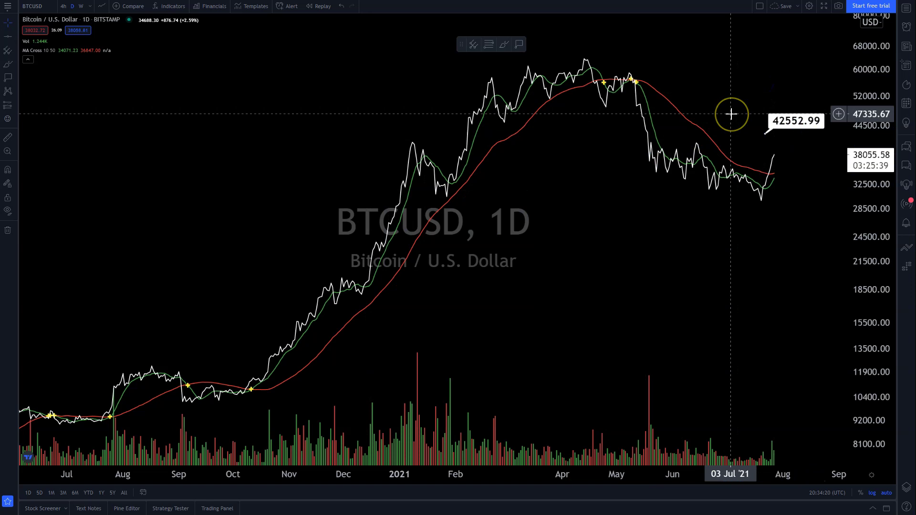
Draw a Fib Retracement from about 40,620 down to about 29,430 on 12 Aug '21, and move the price label to about 47,210
click(754, 113)
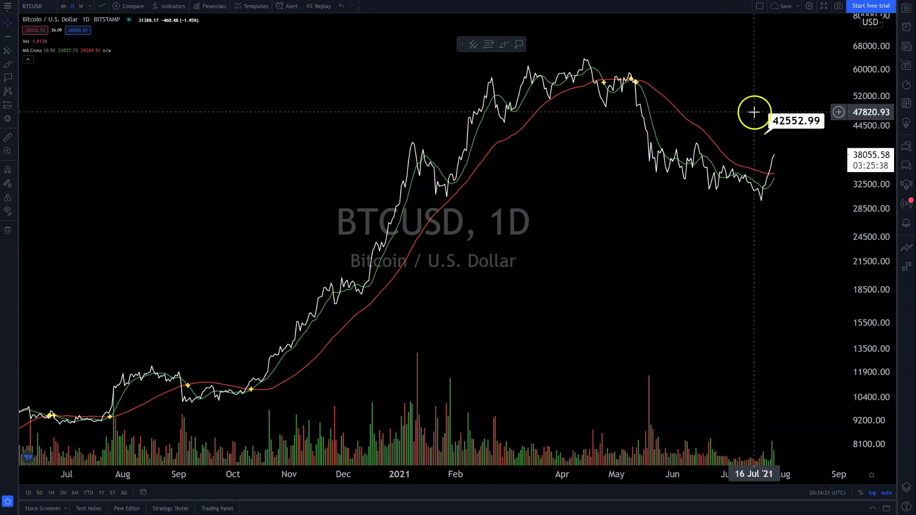
click(17, 55)
click(52, 190)
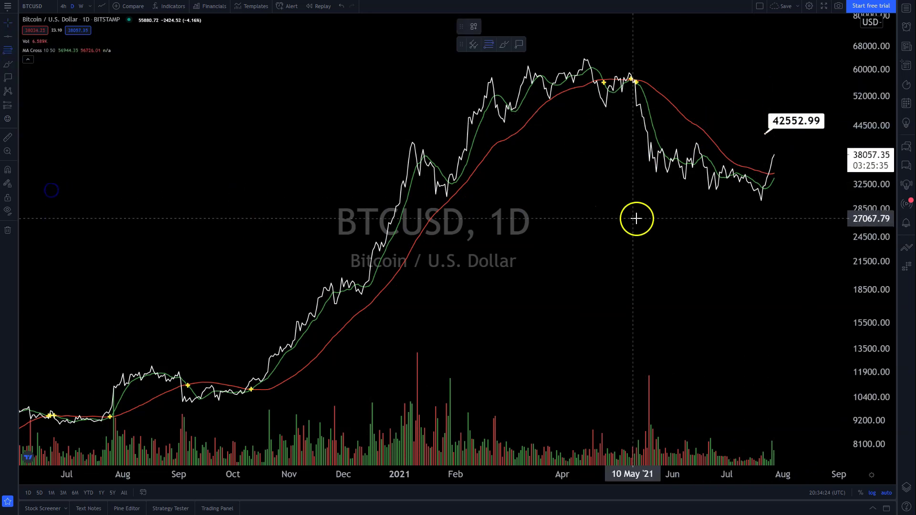
drag(644, 142, 794, 203)
scroll(744, 181, up, 3)
drag(714, 165, 780, 138)
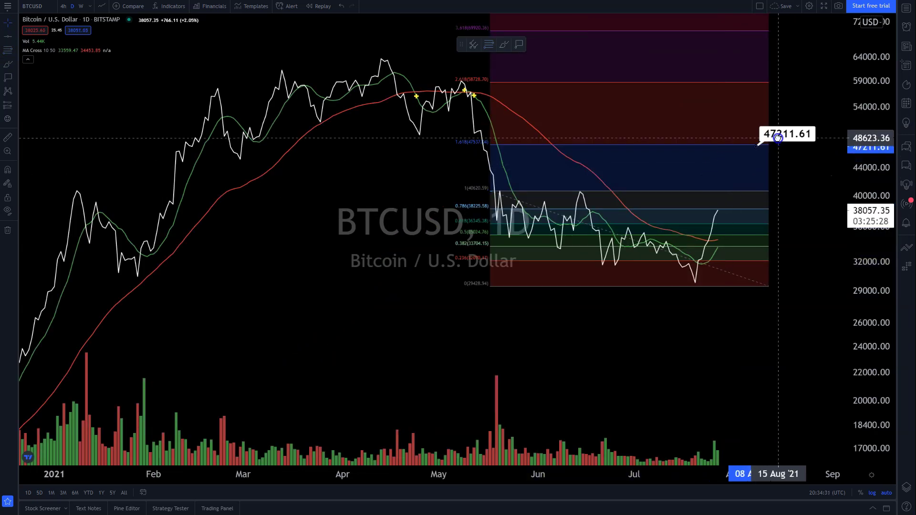
Style the Fib Retracement with white as its one color, labels on the right and no background
right_click(638, 150)
click(663, 265)
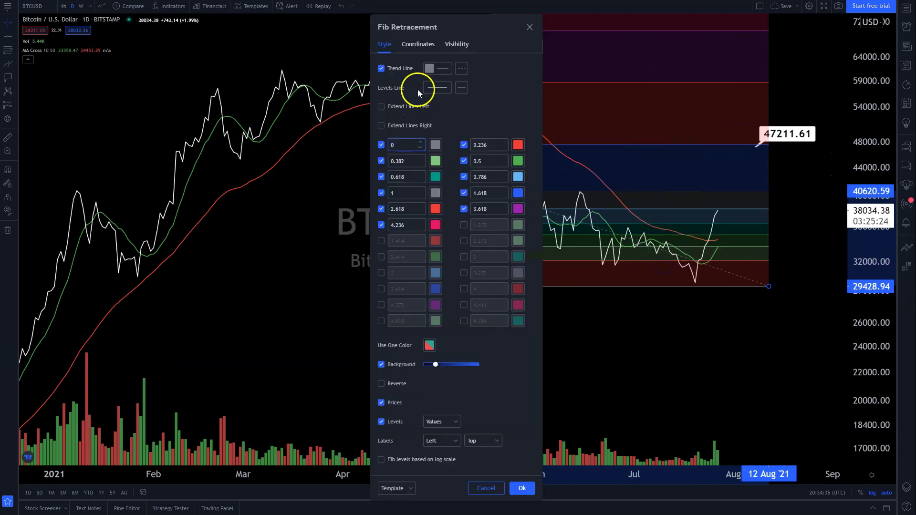
click(430, 346)
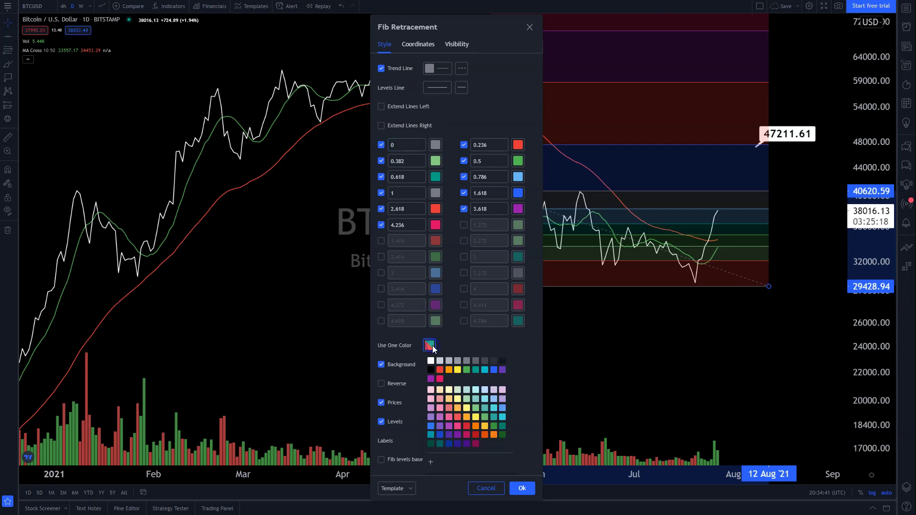
click(431, 361)
click(461, 344)
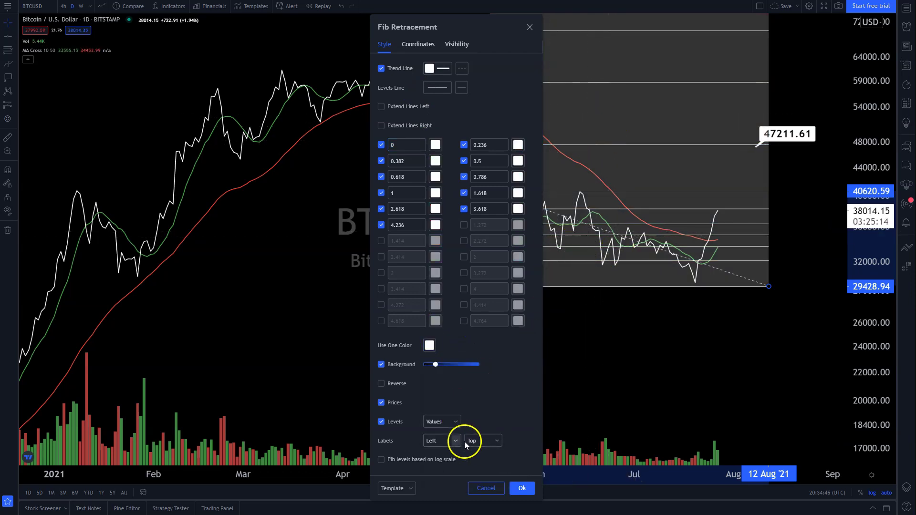
click(445, 441)
click(438, 482)
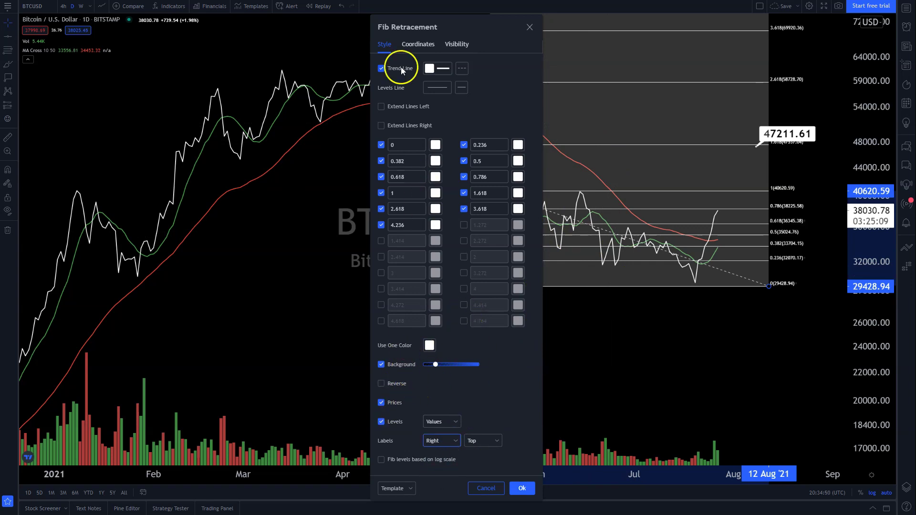
click(402, 365)
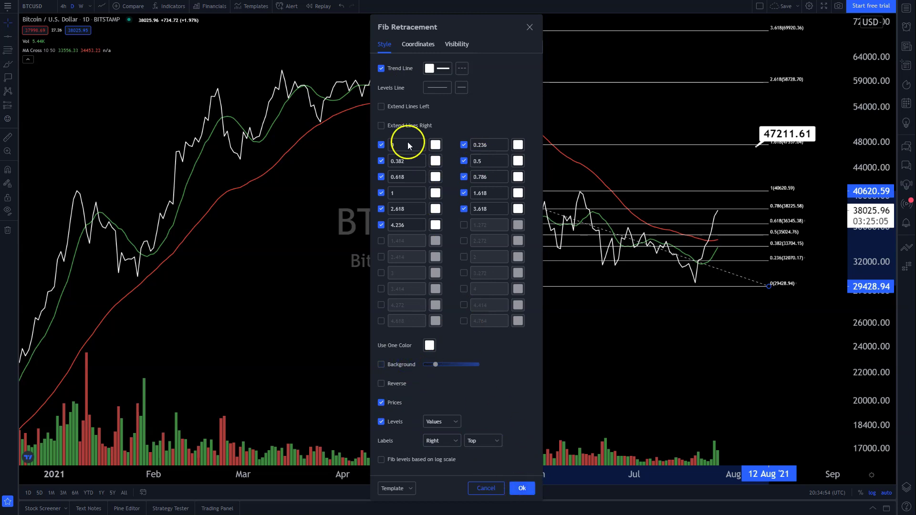
Turn off the 4.236, 3.618, 0.382, 0.786 and 0.236 Fib Retracement levels and apply the settings
click(381, 226)
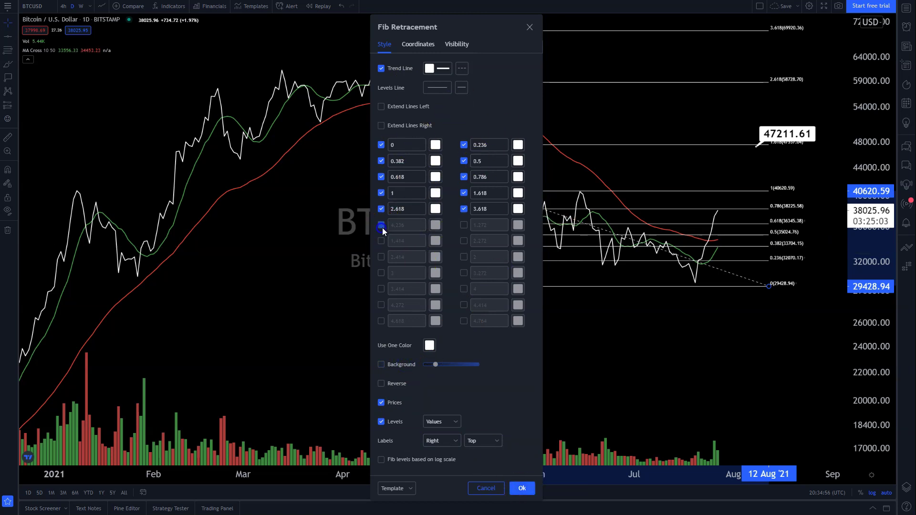
click(464, 210)
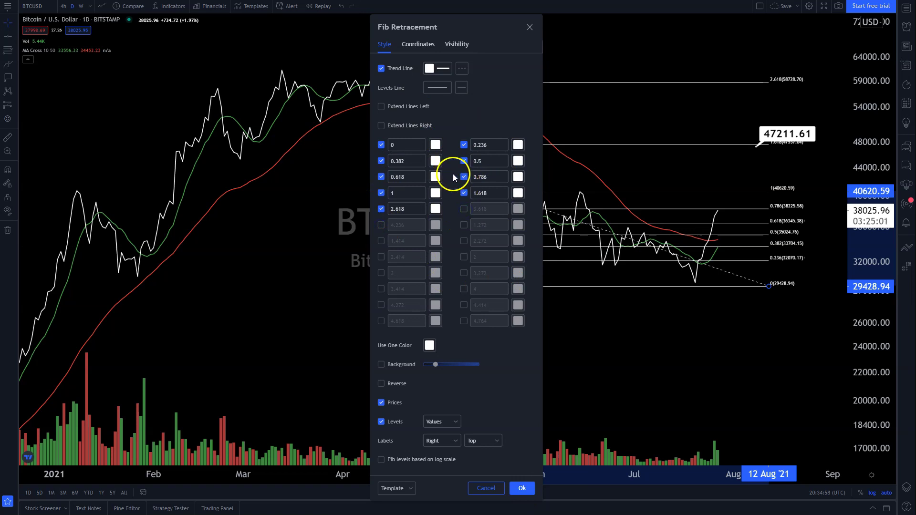
click(382, 162)
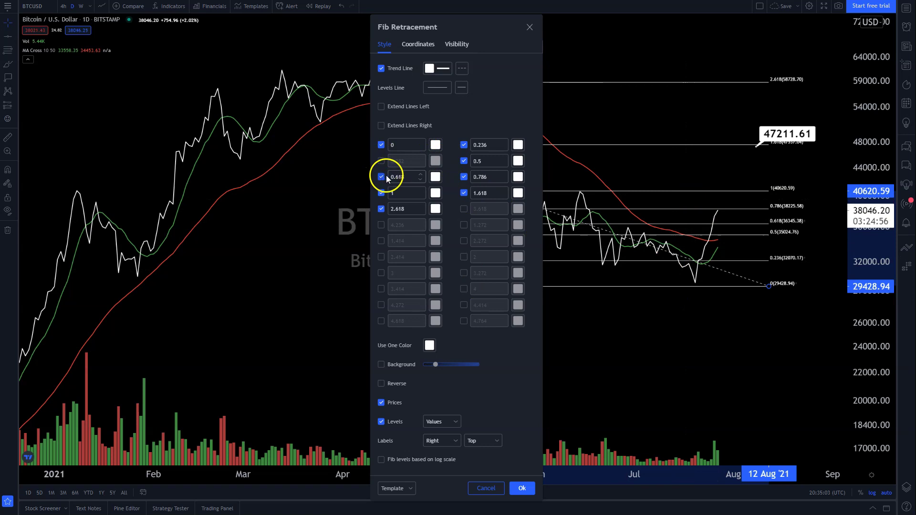
click(465, 178)
click(464, 145)
key(Return)
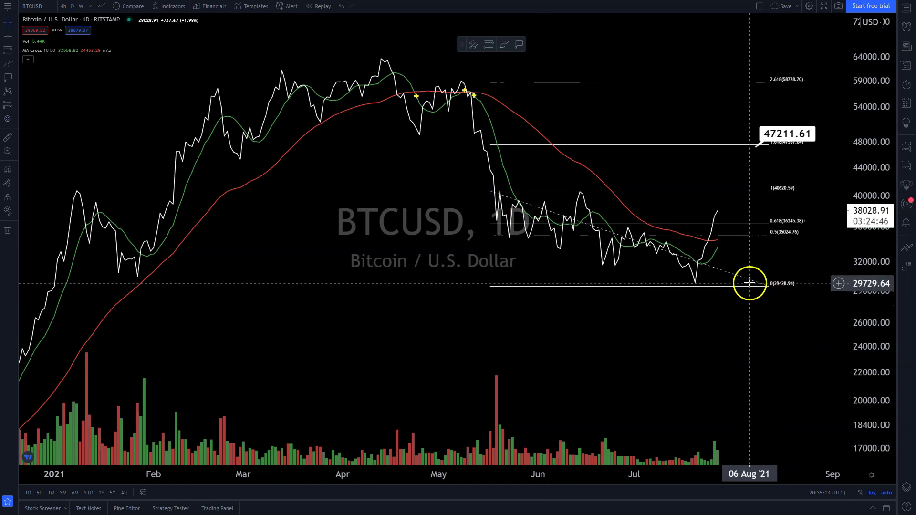
Draw a second Fib Retracement from about 45,290 on 9 May '21 to about 57,880 on 21 Feb '21
click(8, 50)
click(464, 159)
click(218, 87)
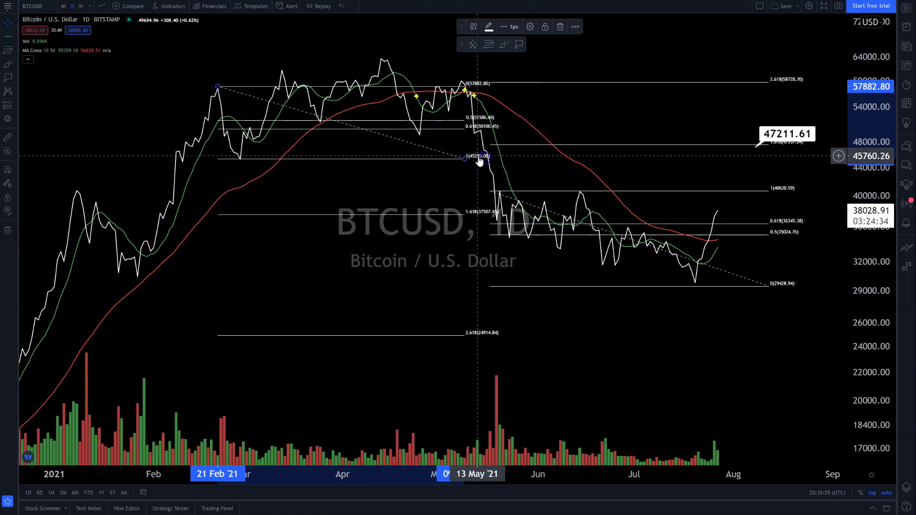
Check the second Fib Retracement's style settings, close them and remove all drawings from the chart
double_click(431, 152)
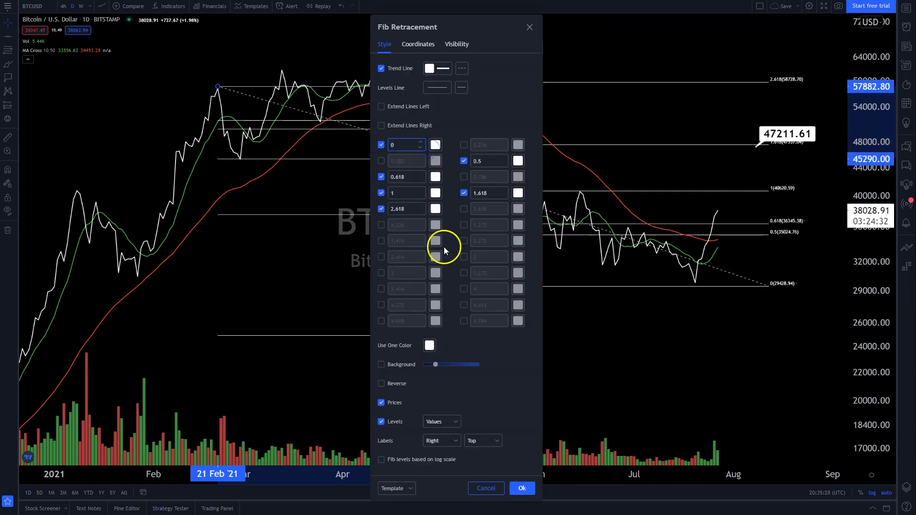
click(530, 28)
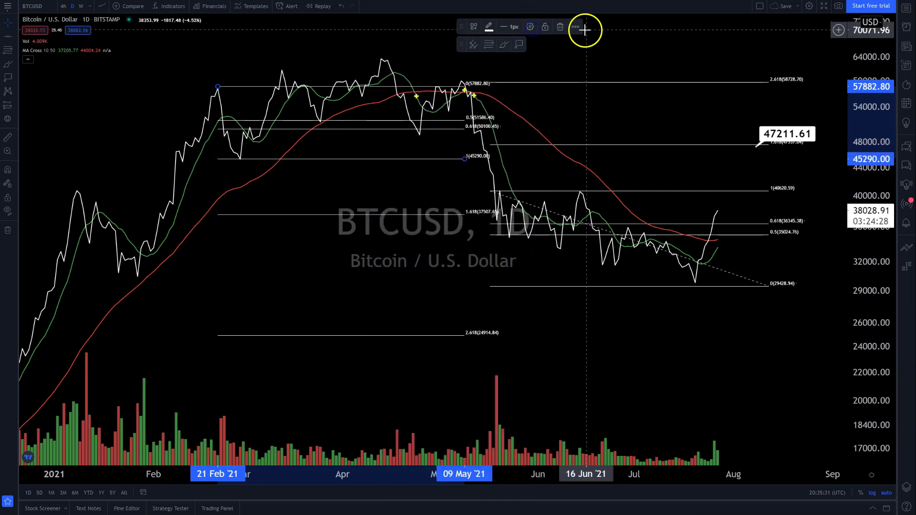
click(7, 231)
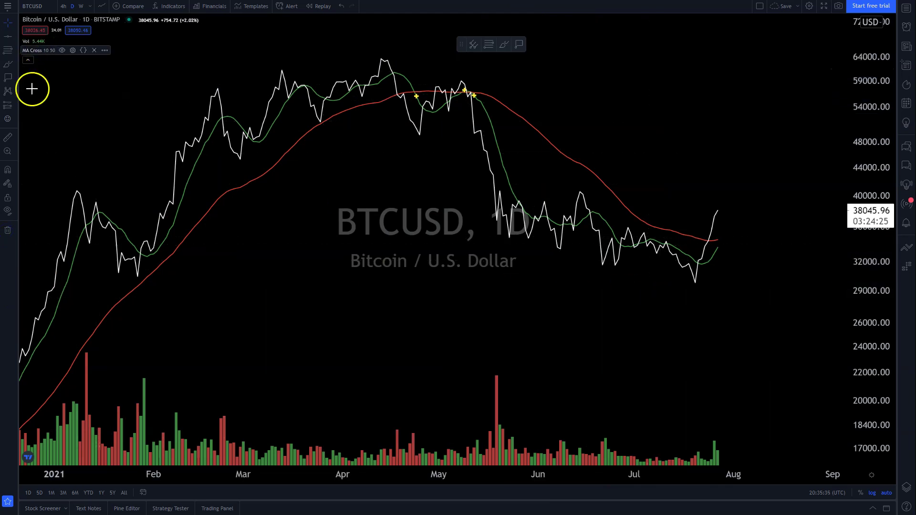
drag(603, 113, 621, 129)
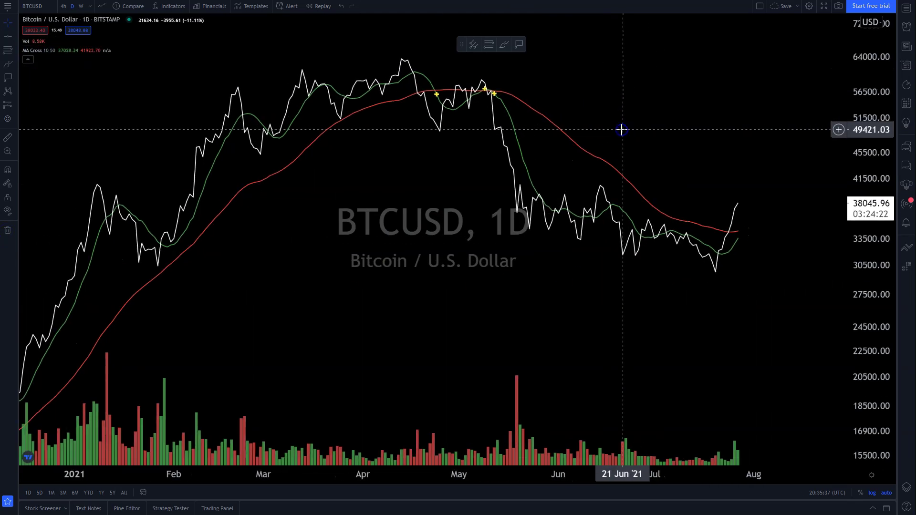
scroll(675, 128, down, 2)
drag(861, 276, 808, 268)
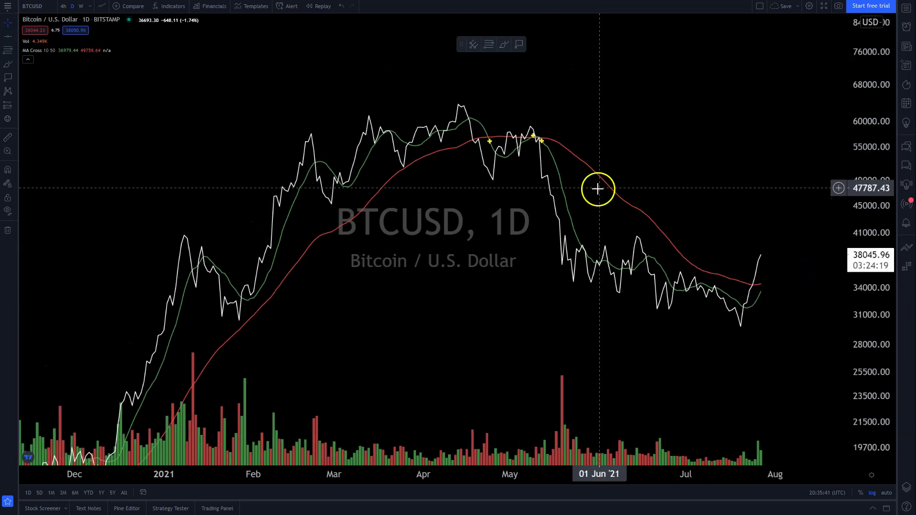
drag(598, 189, 615, 115)
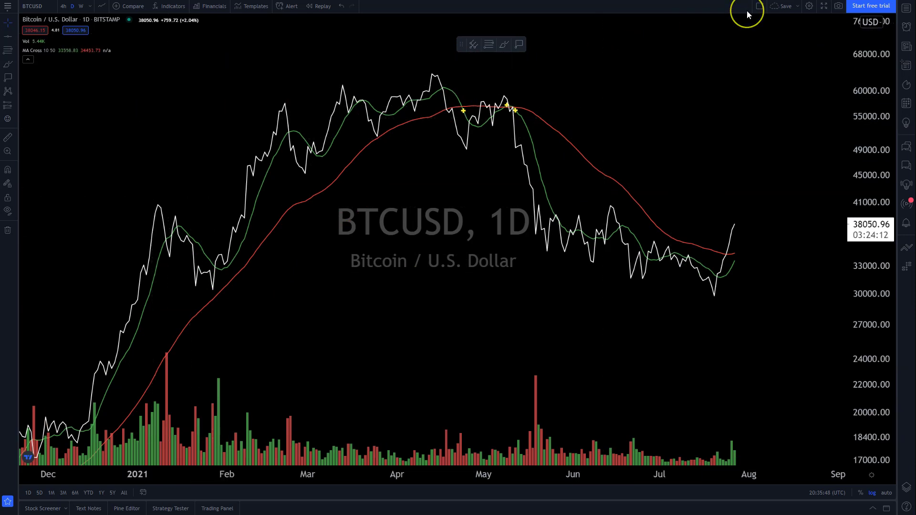
click(8, 6)
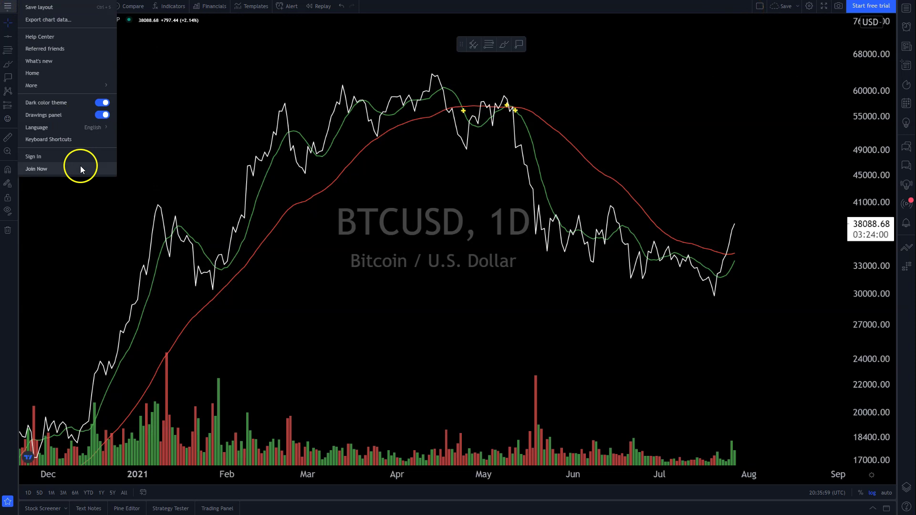
mouse_move(105, 85)
click(143, 89)
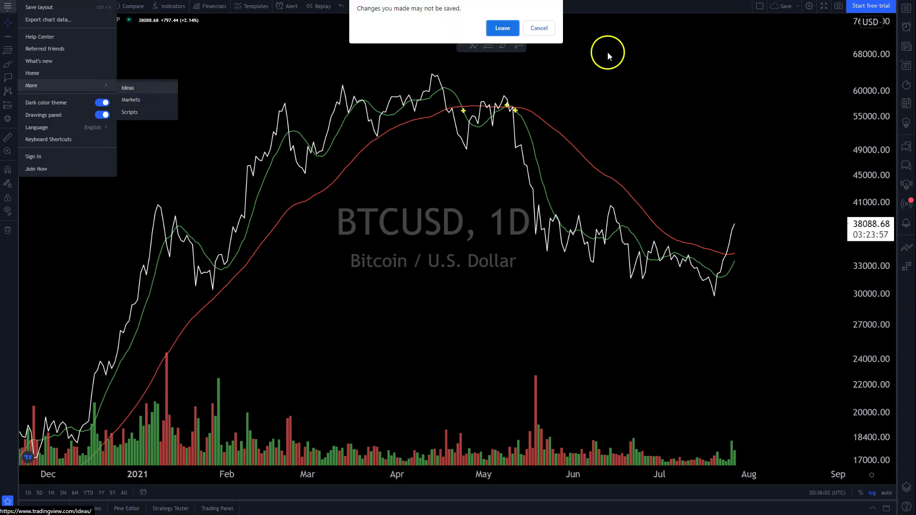
click(544, 27)
Open the community Ideas in a separate tab and read the idea "BITCOIN Accumulation phase not over before this cross happens."
click(9, 6)
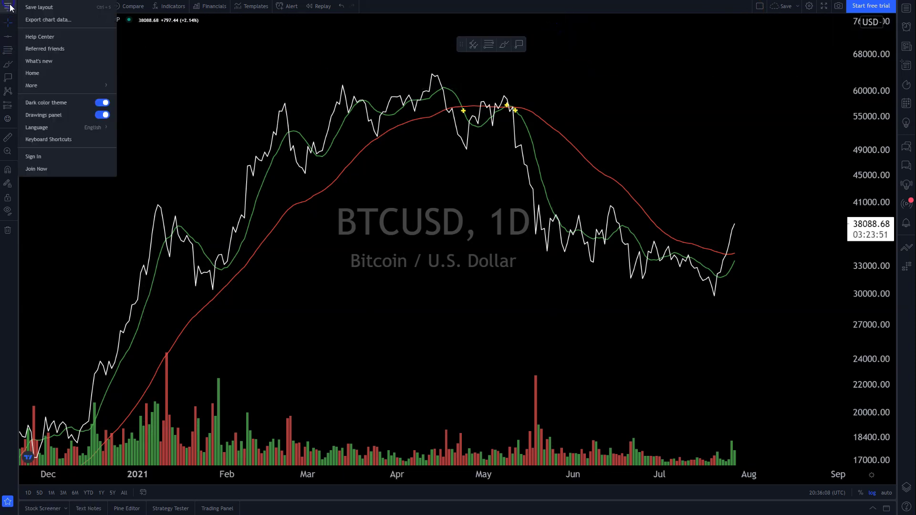
mouse_move(105, 86)
click(144, 90)
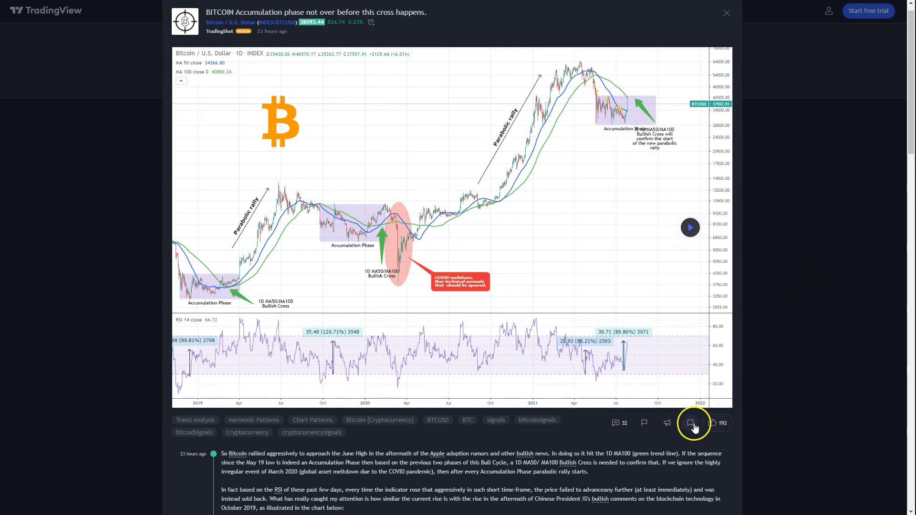
scroll(640, 428, down, 5)
scroll(425, 334, down, 11)
scroll(423, 339, up, 15)
scroll(426, 343, up, 2)
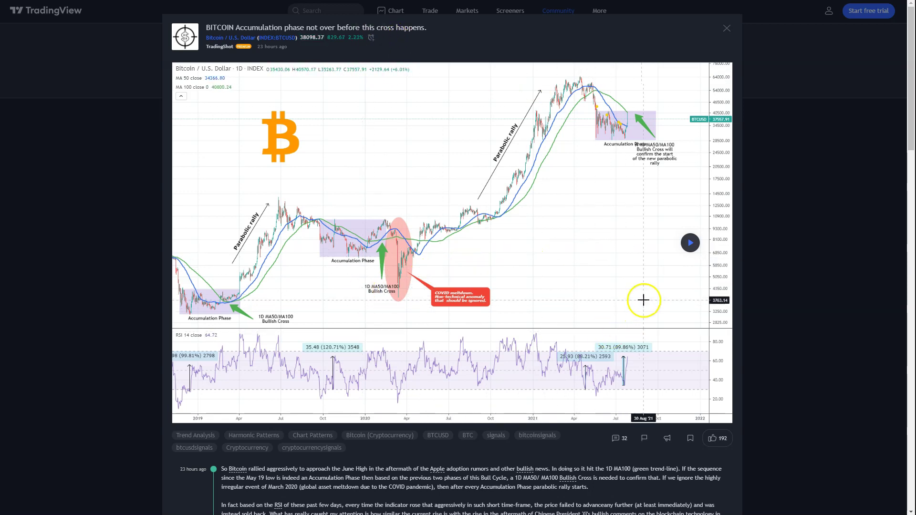
Look at the sharing options of the Bitcoin accumulation phase idea and close the idea
click(612, 171)
click(667, 440)
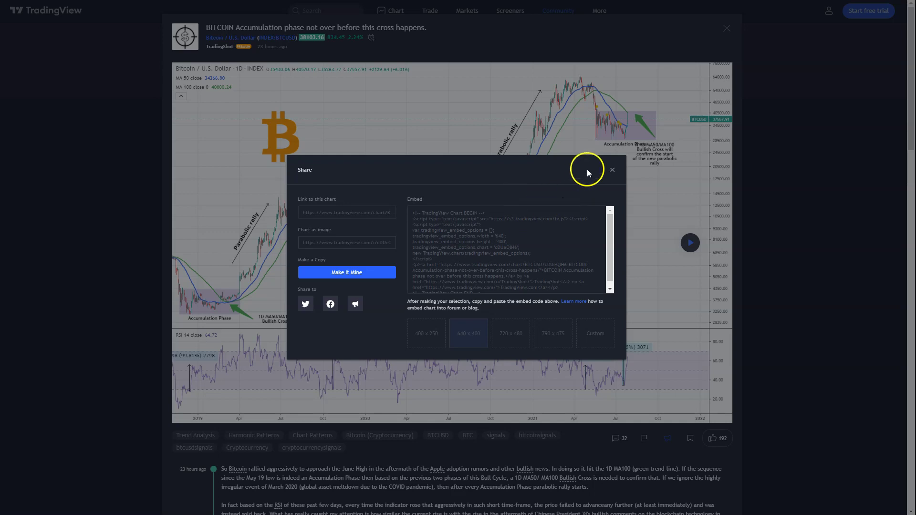
click(611, 174)
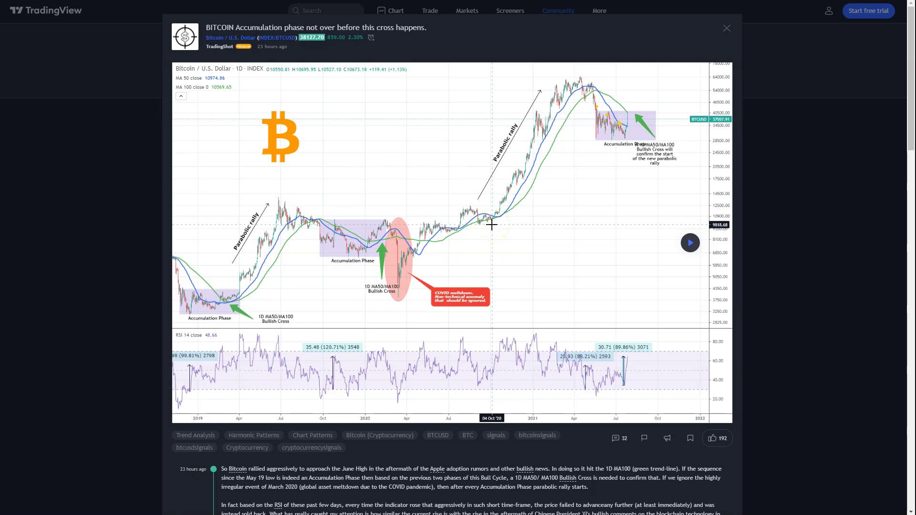
click(726, 30)
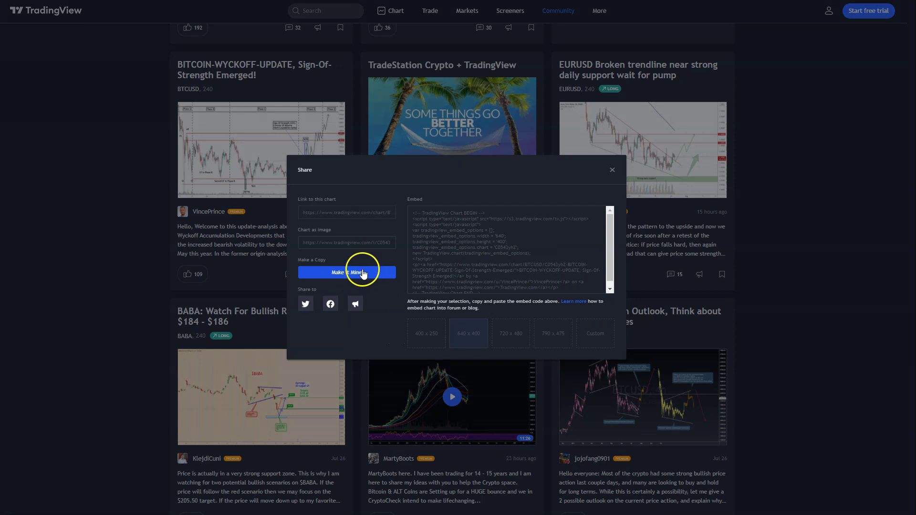
Try Make It Mine on the "BITCOIN-WYCKOFF-UPDATE, Sign-Of-Strength Emerged!" idea, close it and return to the BTCUSD chart
click(366, 268)
click(897, 15)
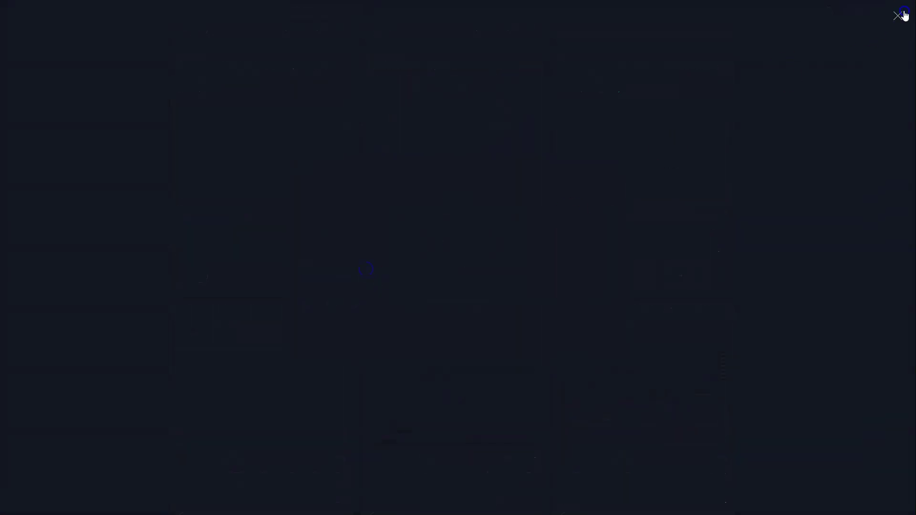
click(155, 163)
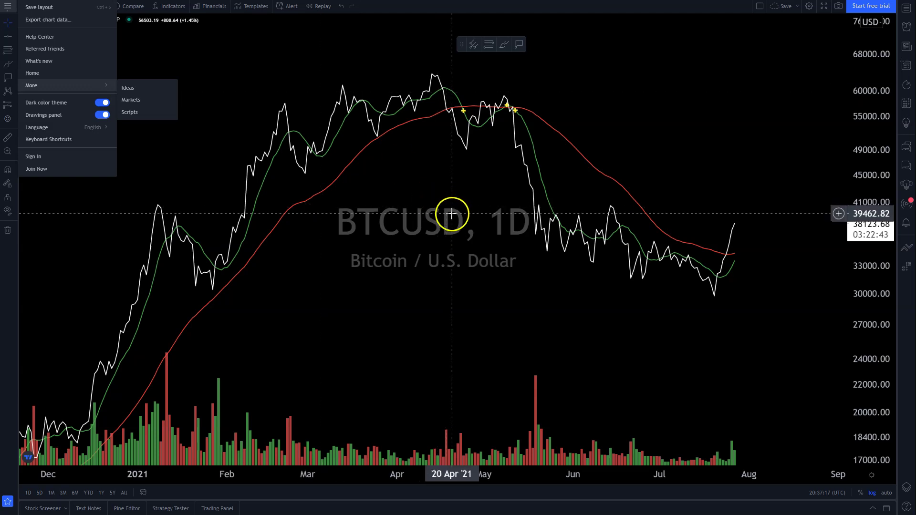
Find and add the built-in Ichimoku Cloud indicator, and hide the MA Cross and Volume indicators
click(170, 6)
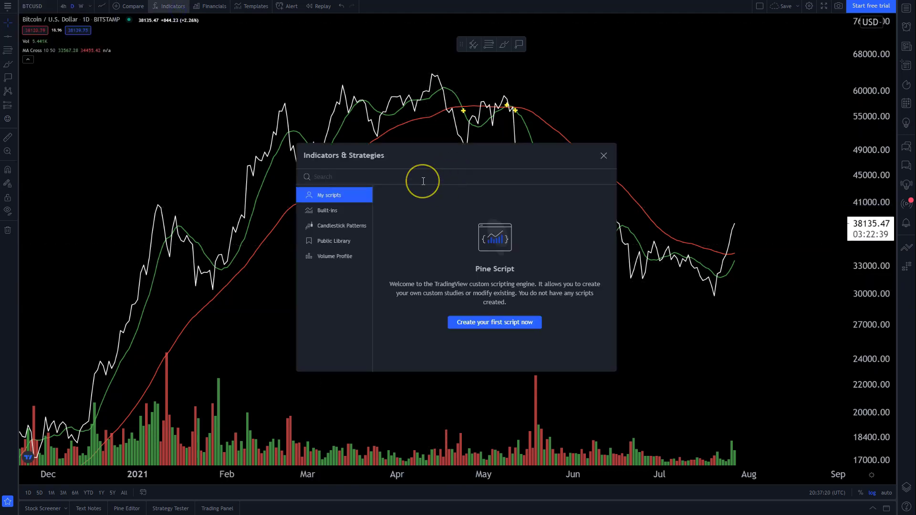
text(ichi)
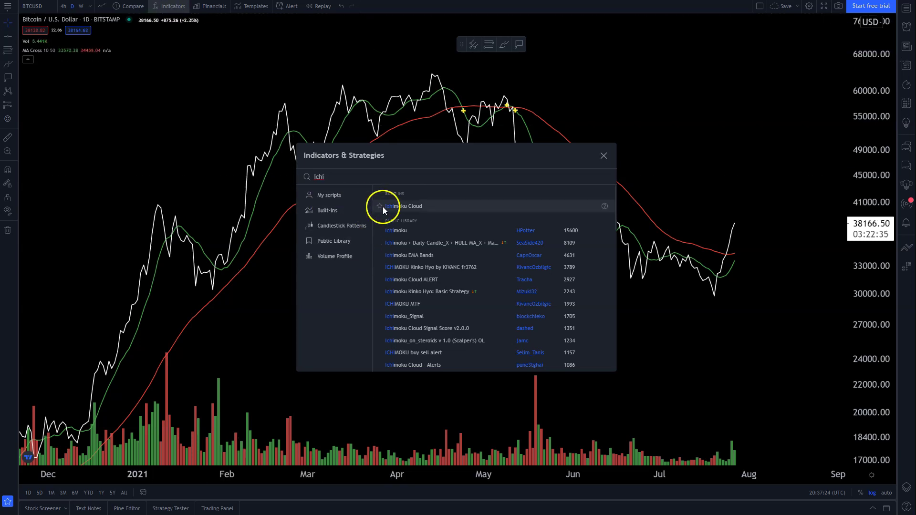
click(399, 209)
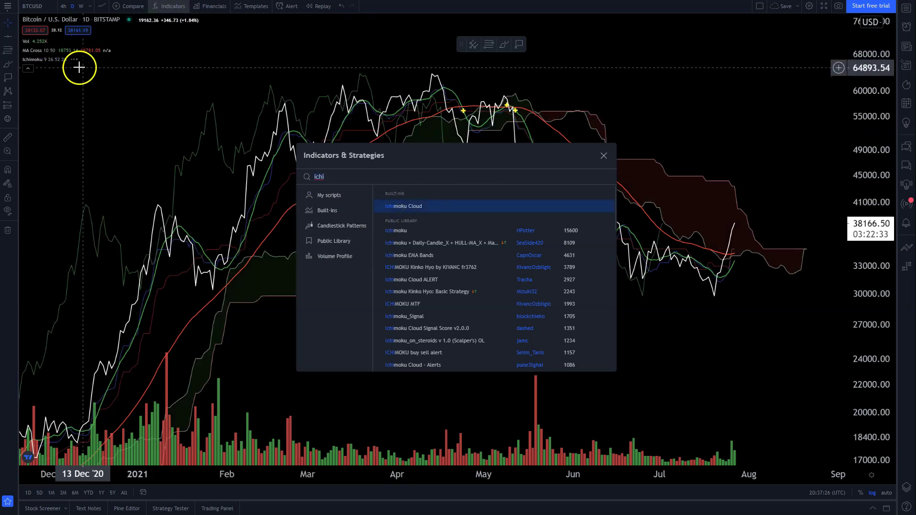
click(88, 69)
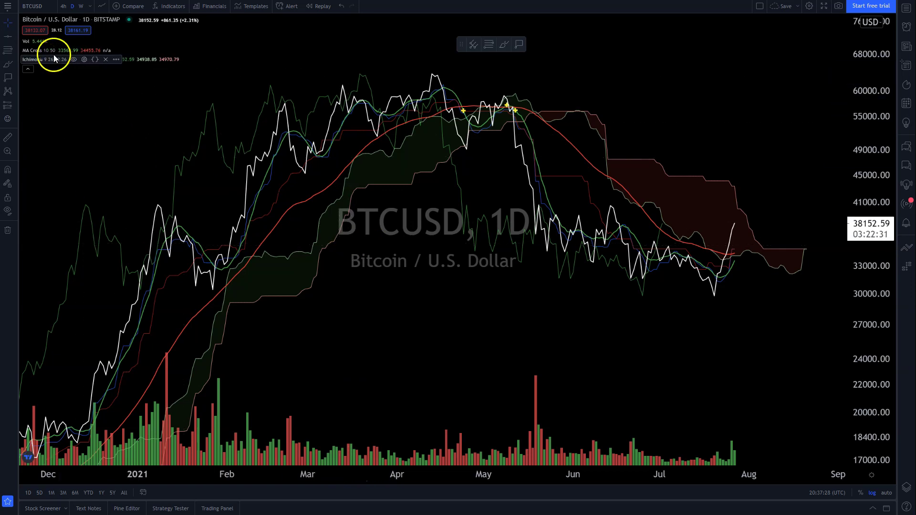
click(60, 50)
click(37, 41)
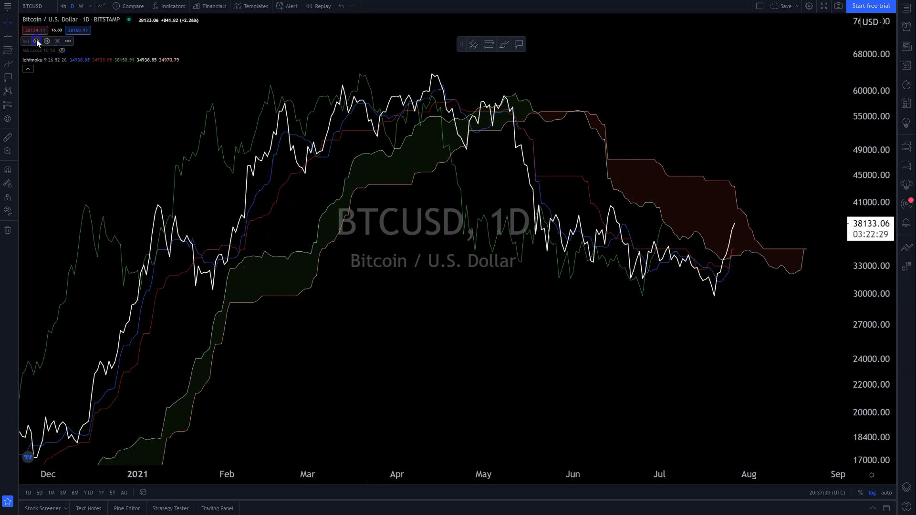
Make Ichimoku's green and red plot backgrounds more opaque, turn off Lead 1 and Lead 2, and color the Conversion Line cyan
click(84, 59)
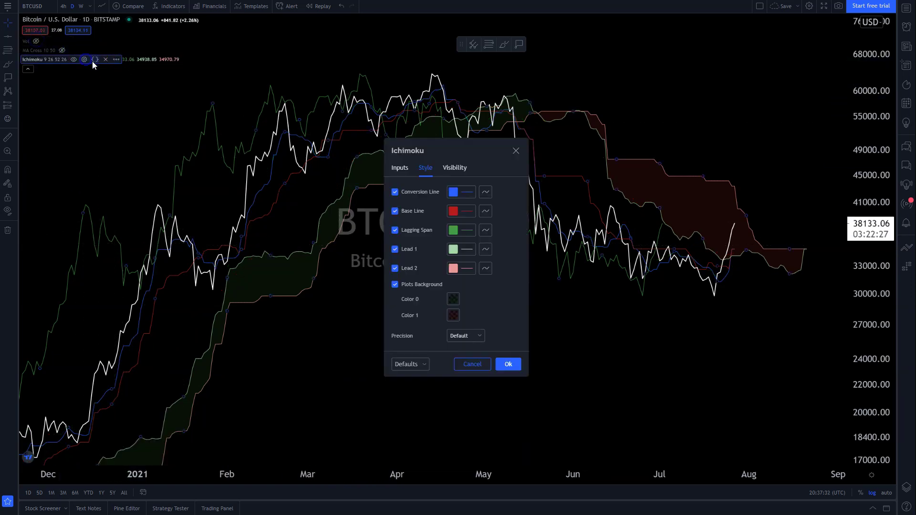
click(453, 299)
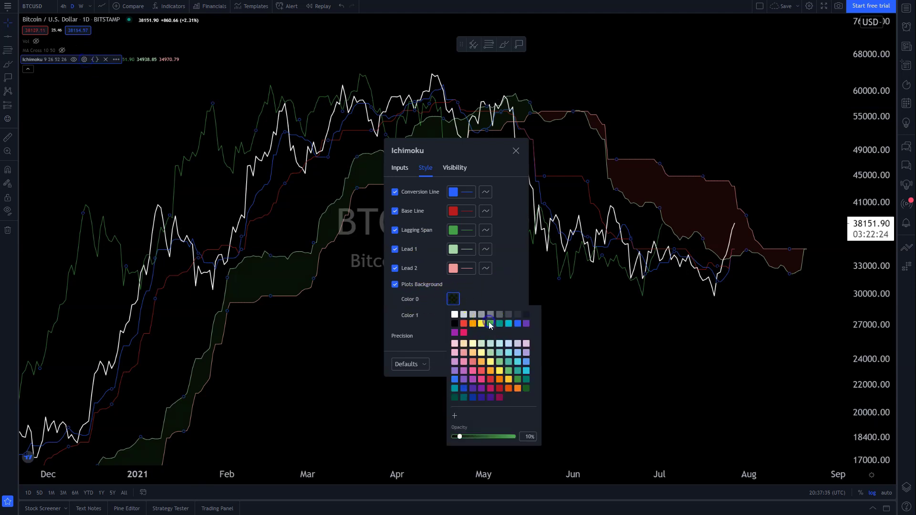
click(484, 438)
click(453, 315)
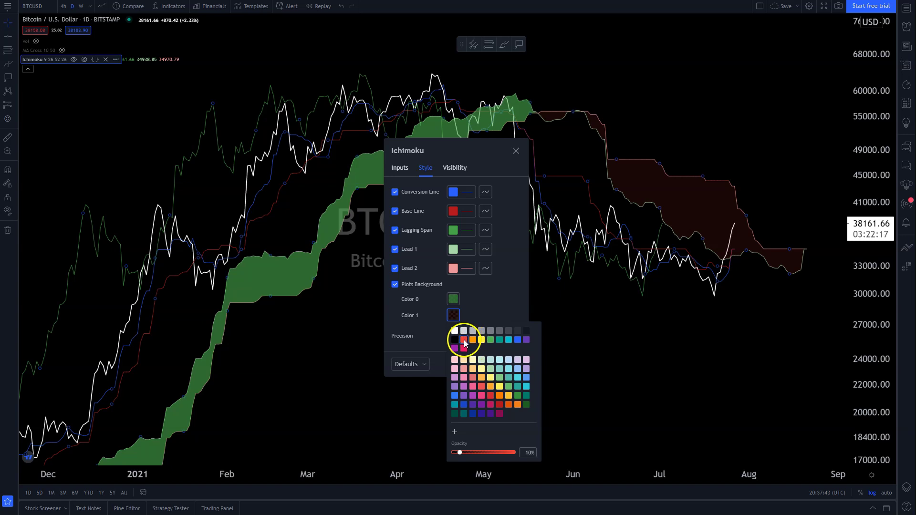
click(480, 451)
click(415, 235)
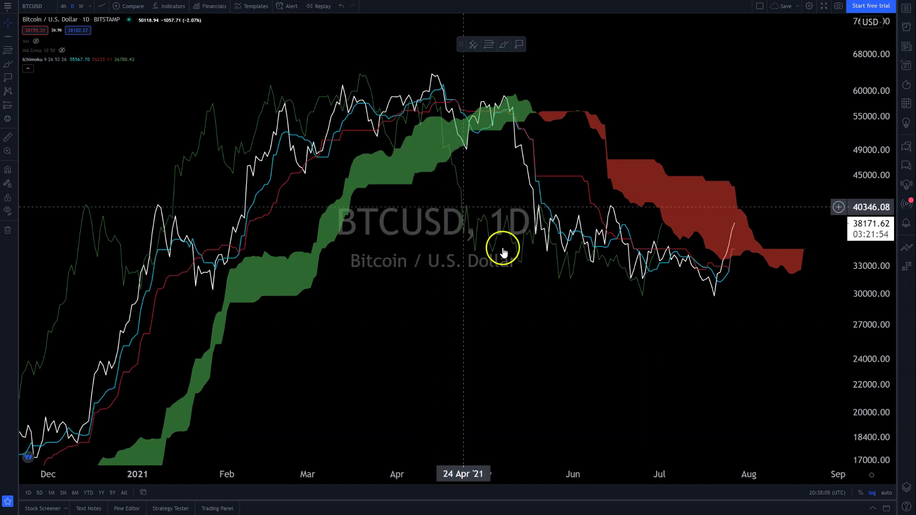
Turn off the Lagging Span in the Ichimoku style settings and close them
drag(532, 285, 547, 286)
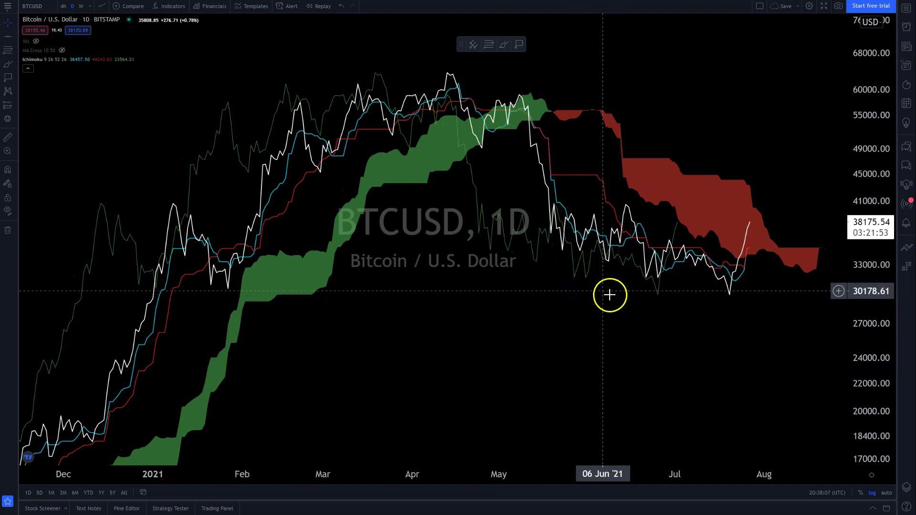
double_click(474, 196)
click(422, 230)
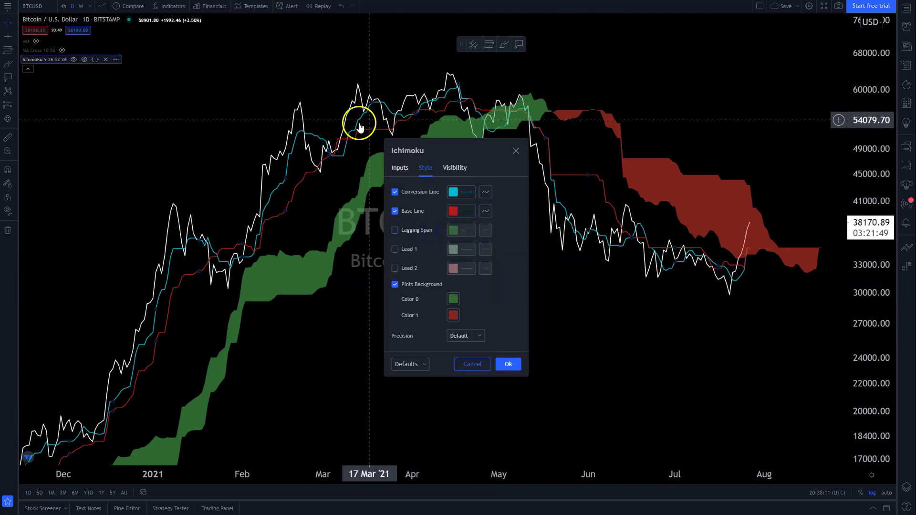
click(515, 152)
Set Ichimoku's Conversion Line Length to 20, Base Line Length to 30, Lagging Span 2 Length to 120 and Displacement to 30
scroll(659, 388, up, 3)
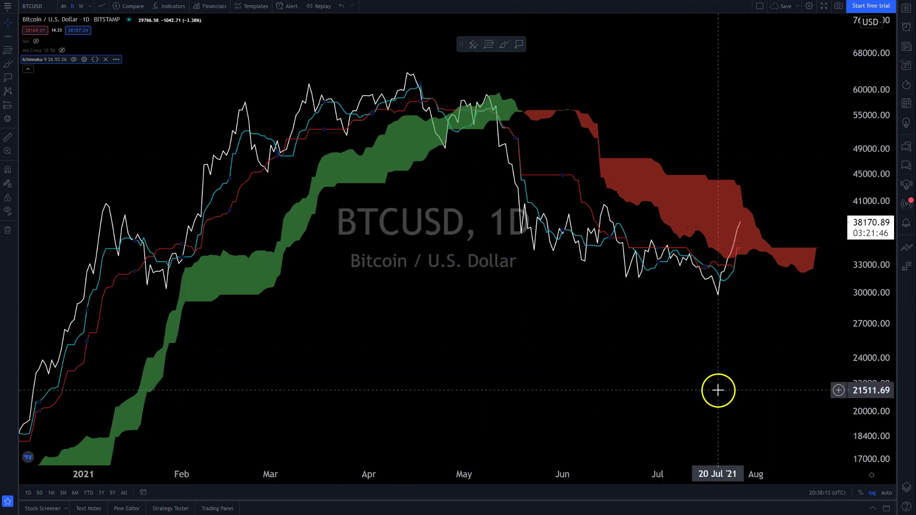
drag(890, 352, 877, 291)
drag(756, 158, 759, 216)
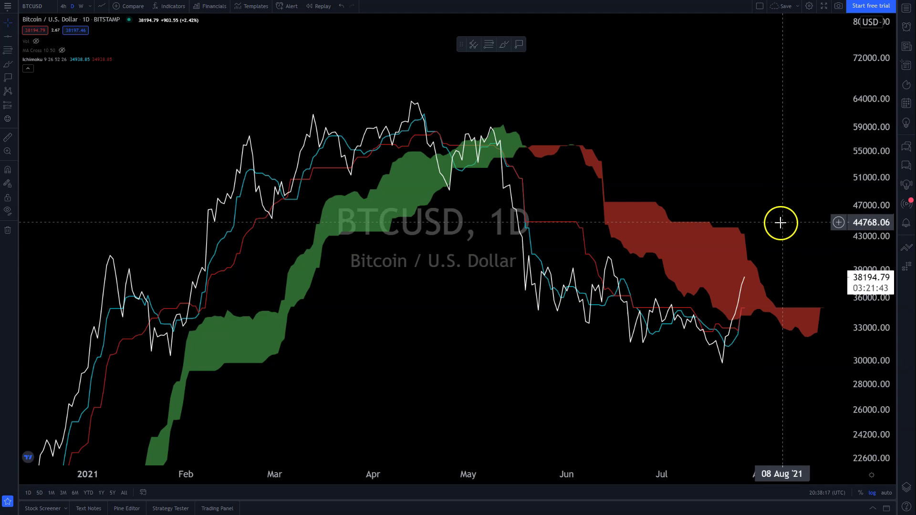
click(84, 60)
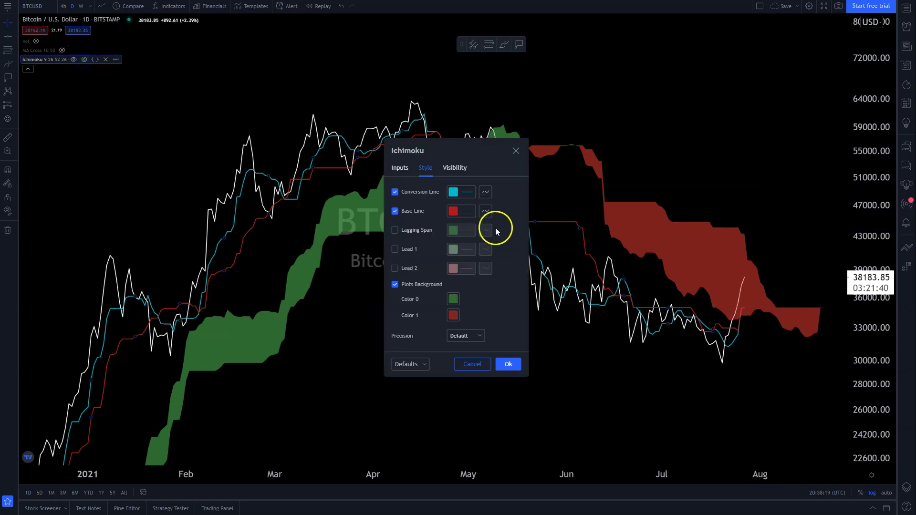
click(398, 168)
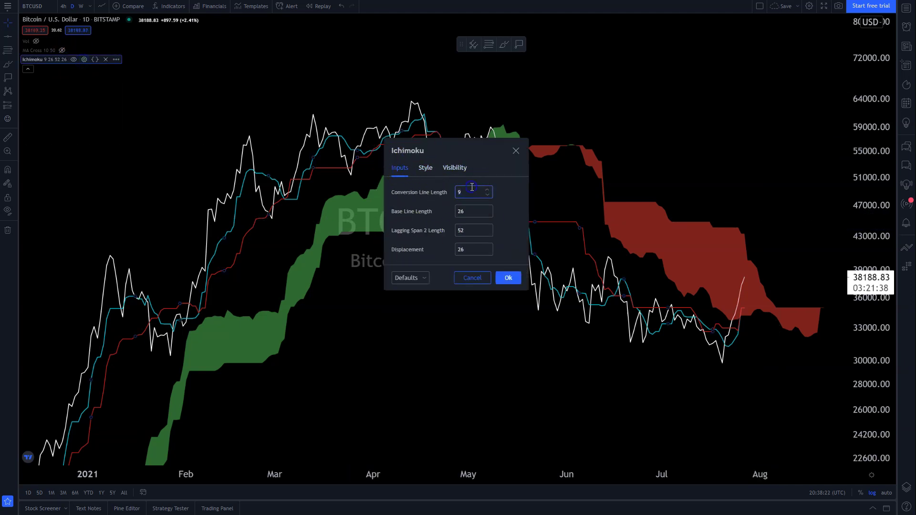
click(469, 188)
text(20)
key(Tab)
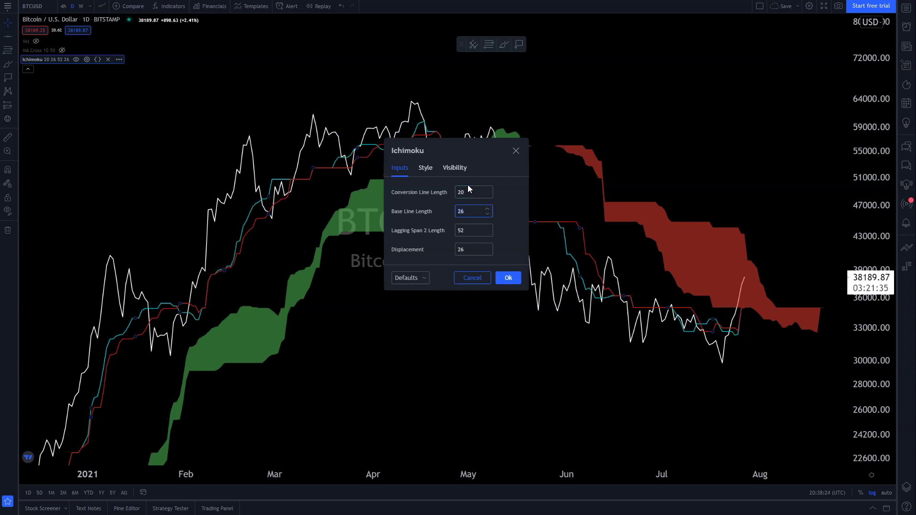
text(1)
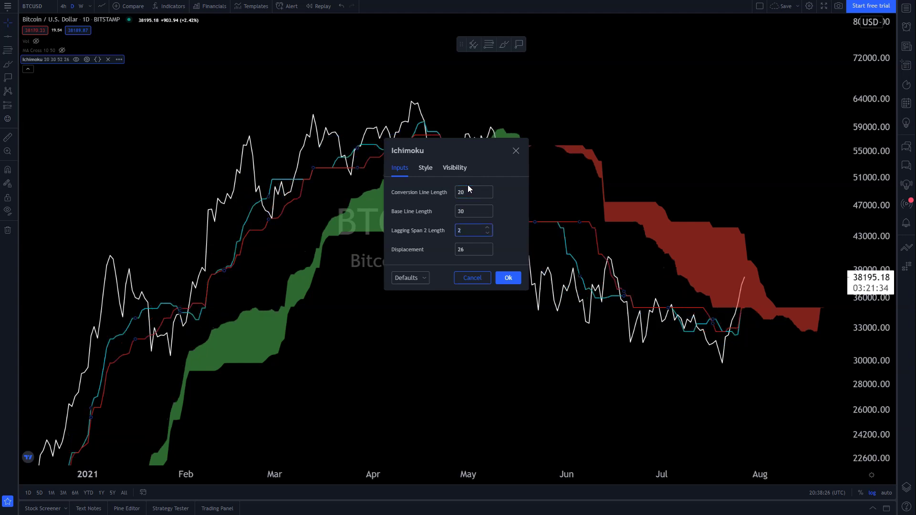
text(20)
key(Tab)
text(30)
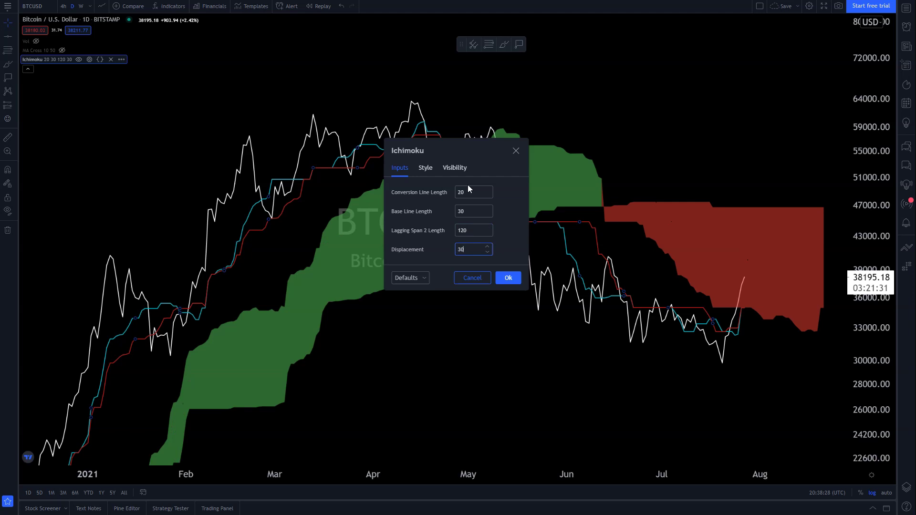
key(Return)
Set Ichimoku's Base Line Length to 60, check the Defaults options and apply the settings
double_click(62, 213)
double_click(472, 254)
text(6)
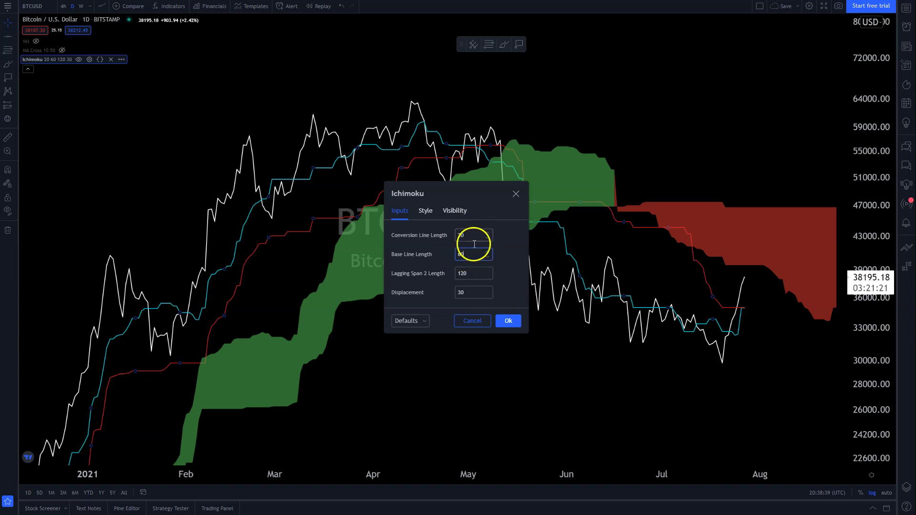
click(422, 326)
click(424, 347)
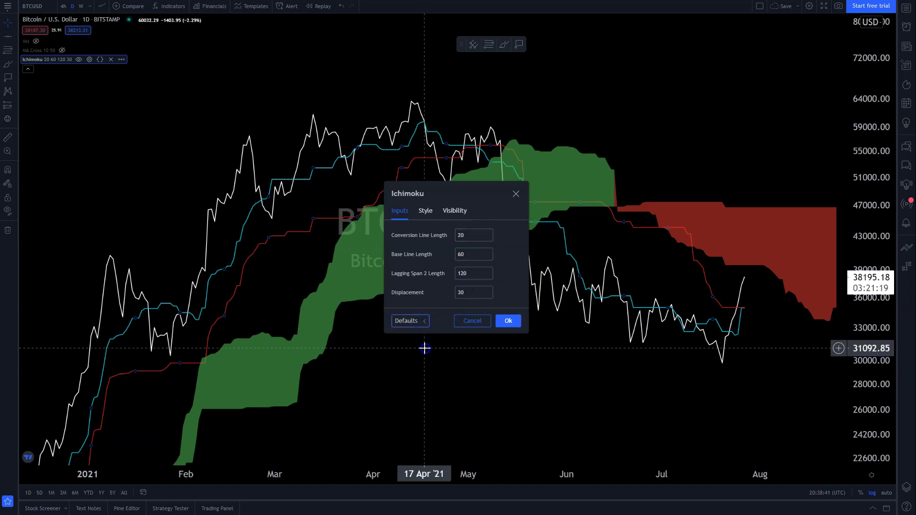
click(423, 323)
click(544, 320)
click(508, 321)
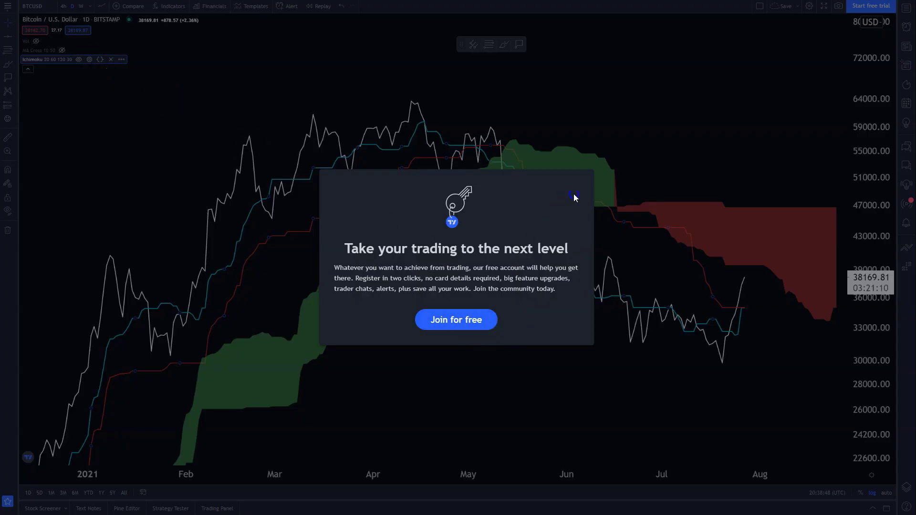
right_click(166, 121)
click(404, 210)
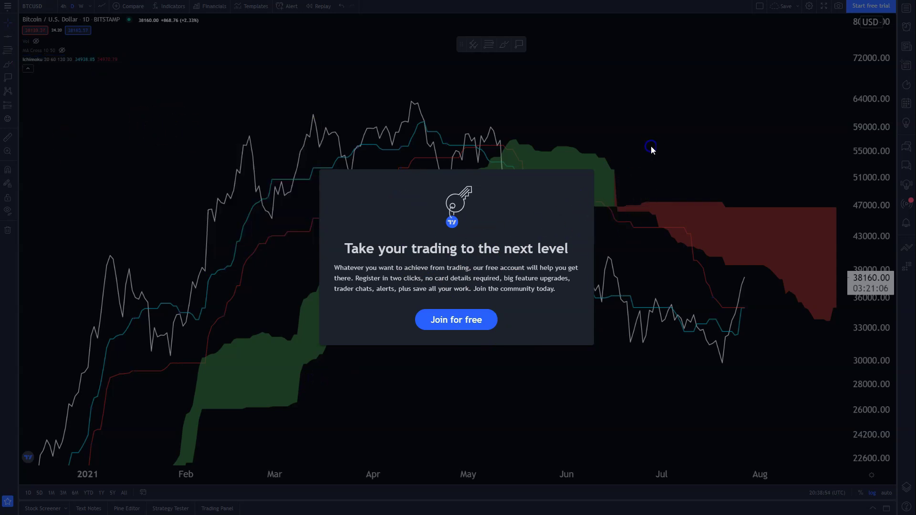
Reload the TradingView page to get rid of the sign-up pop-up
click(472, 321)
key(F5)
click(535, 43)
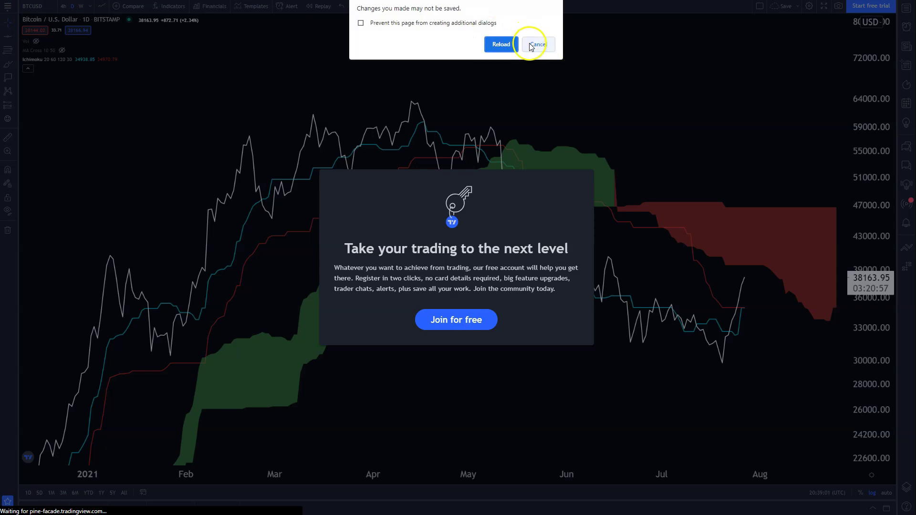
Copy the volume indicator and paste the duplicate into its own pane below the BTCUSD chart
click(67, 42)
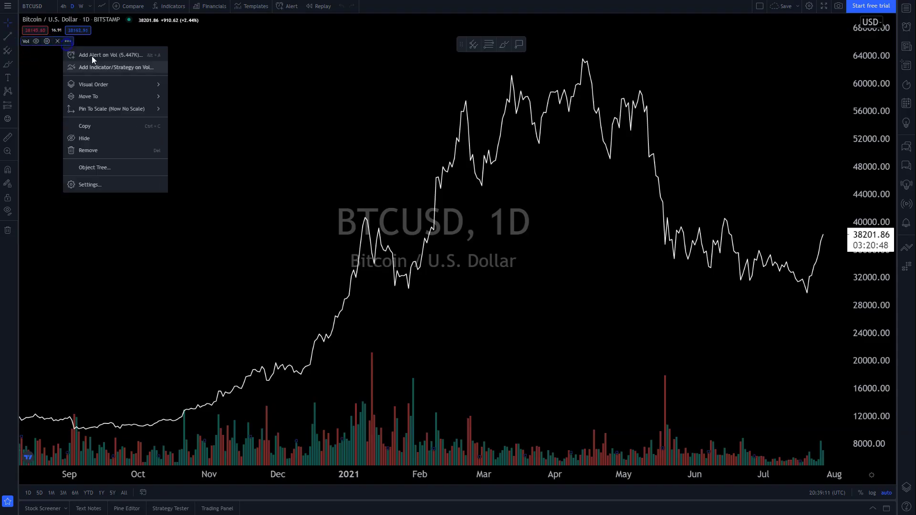
click(110, 126)
key(ctrl+v)
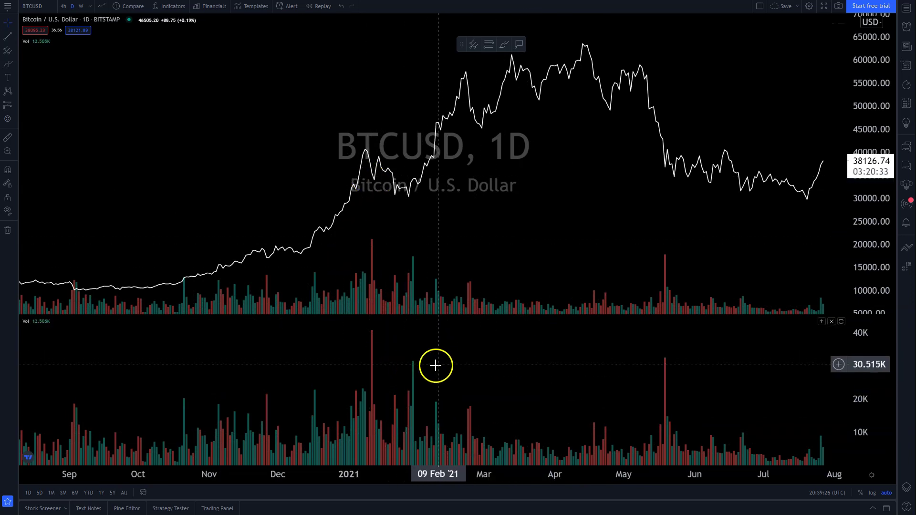
Check the Move To pane options of the volume indicator on the price chart
mouse_move(37, 46)
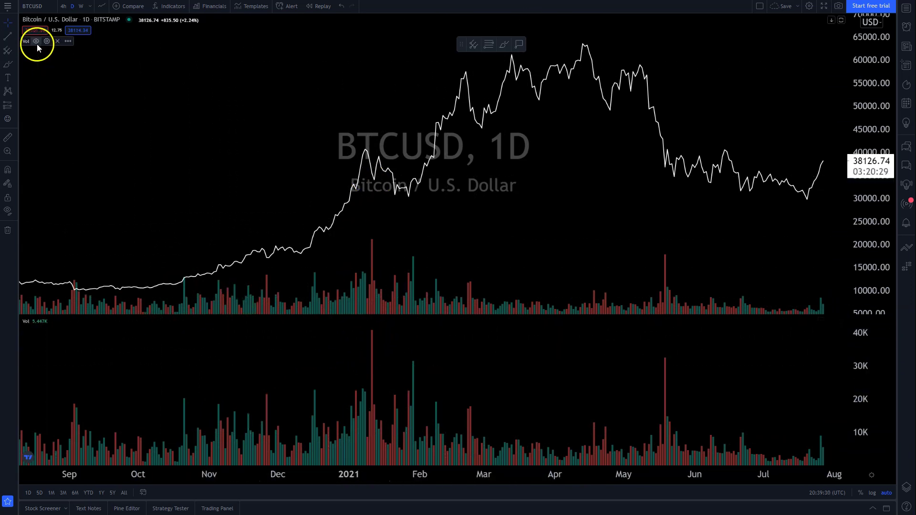
click(68, 42)
mouse_move(129, 92)
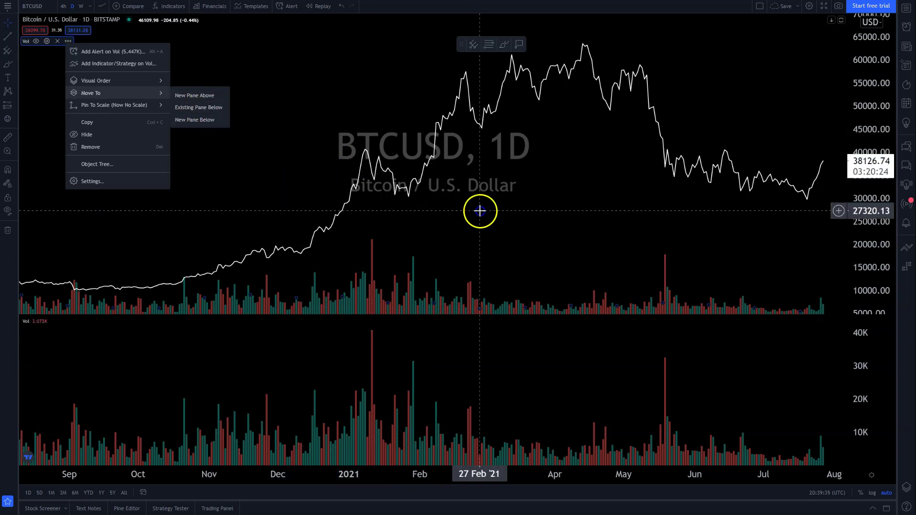
click(525, 217)
Switch the price scale to percent and remove the lower pane with the duplicate volume indicator
key(alt+p)
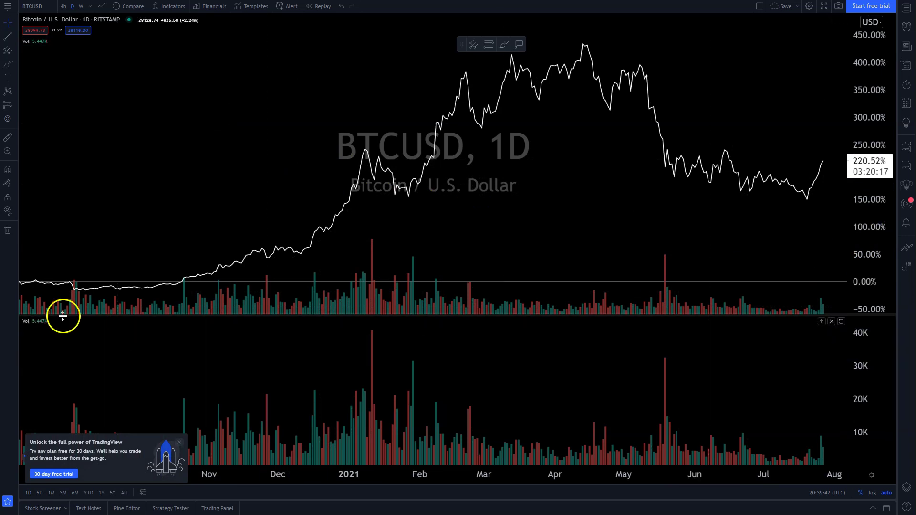
click(830, 322)
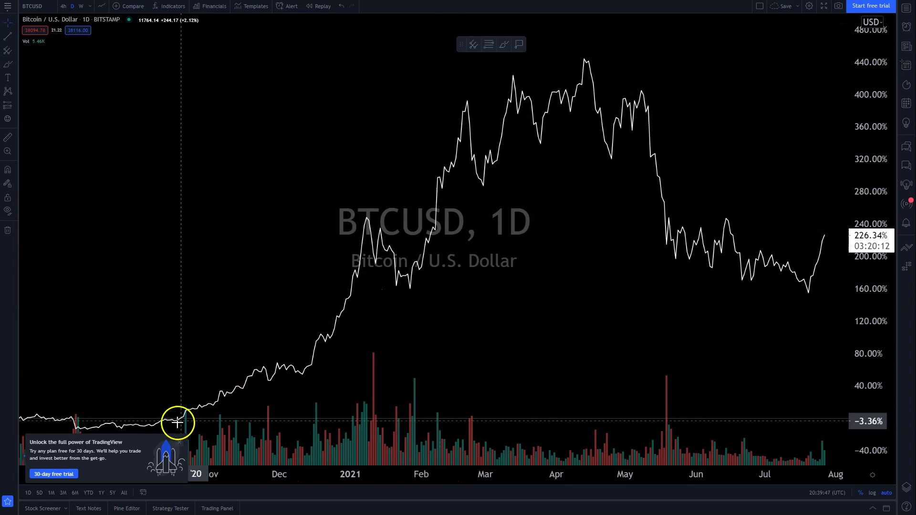
Add Bitstamp's ETHUSD to the BTCUSD chart as a comparison symbol and bring the latest prices into view
click(133, 8)
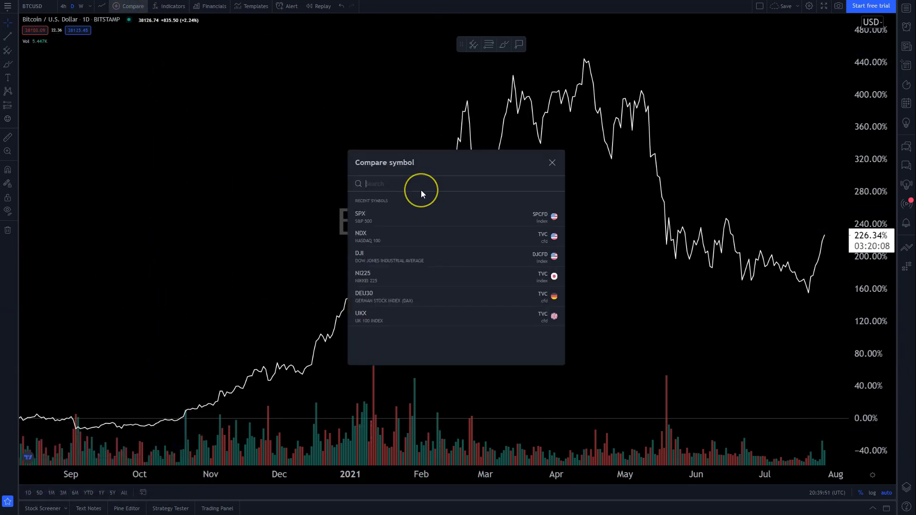
text(ETHUSD)
click(455, 237)
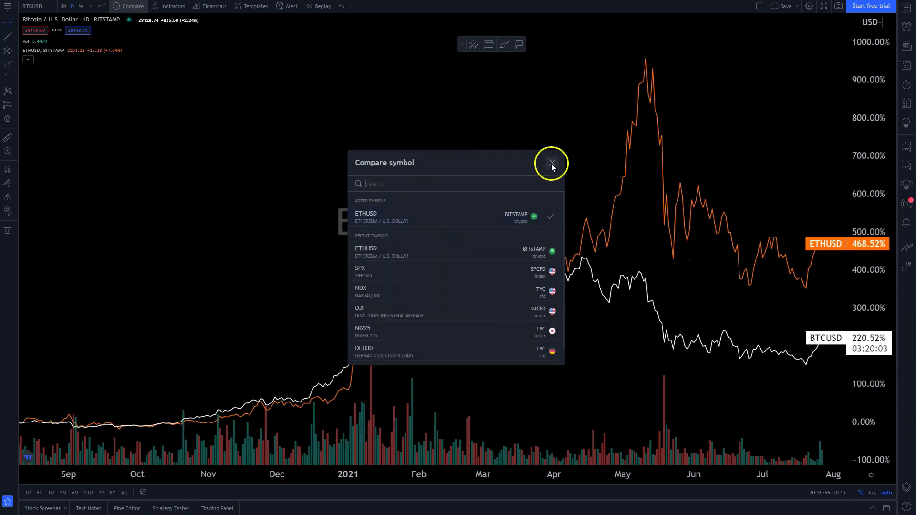
click(552, 163)
scroll(635, 186, right, 5)
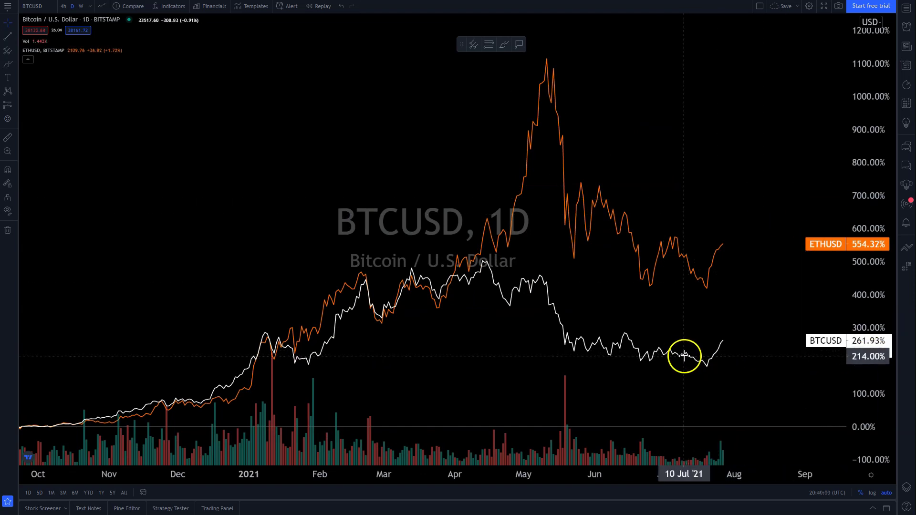
Check the BTCUSD line's Pin To Scale options, keep it pinned to the right scale, and remove the ETHUSD comparison
right_click(684, 356)
mouse_move(728, 405)
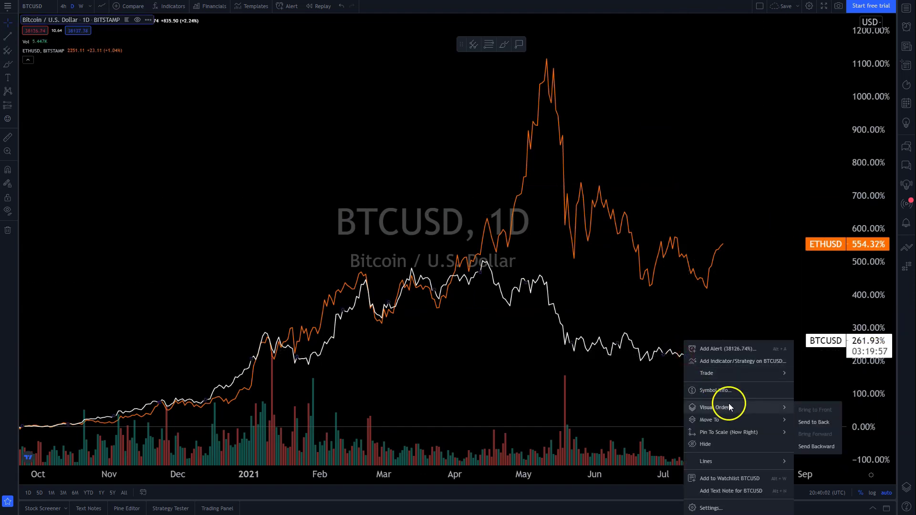
mouse_move(732, 432)
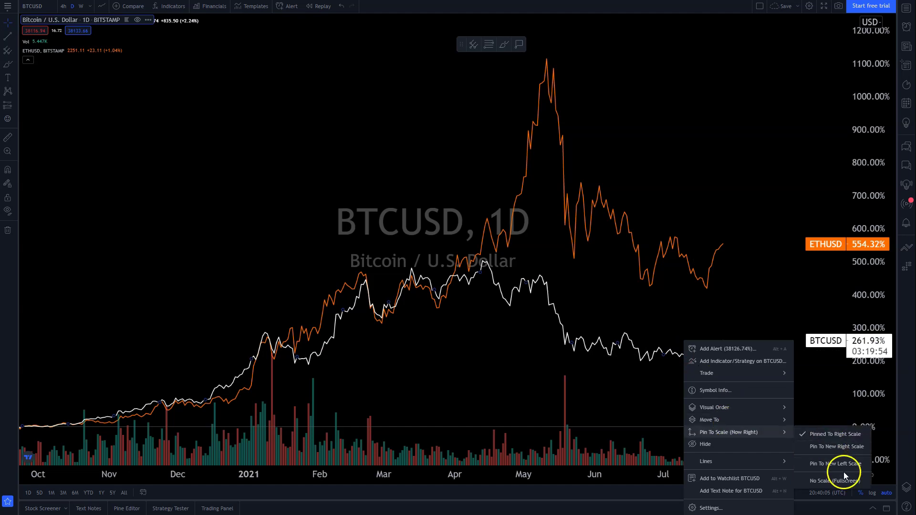
click(828, 437)
scroll(735, 184, up, 2)
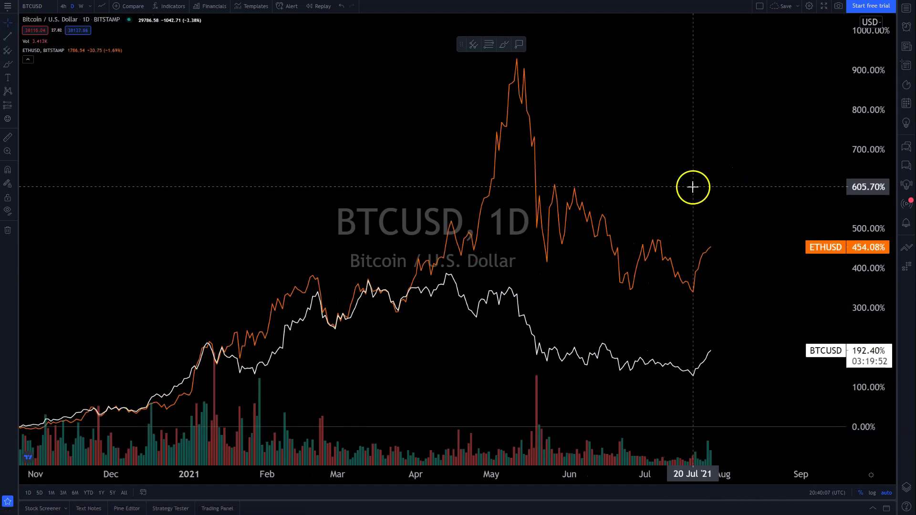
drag(693, 186, 728, 186)
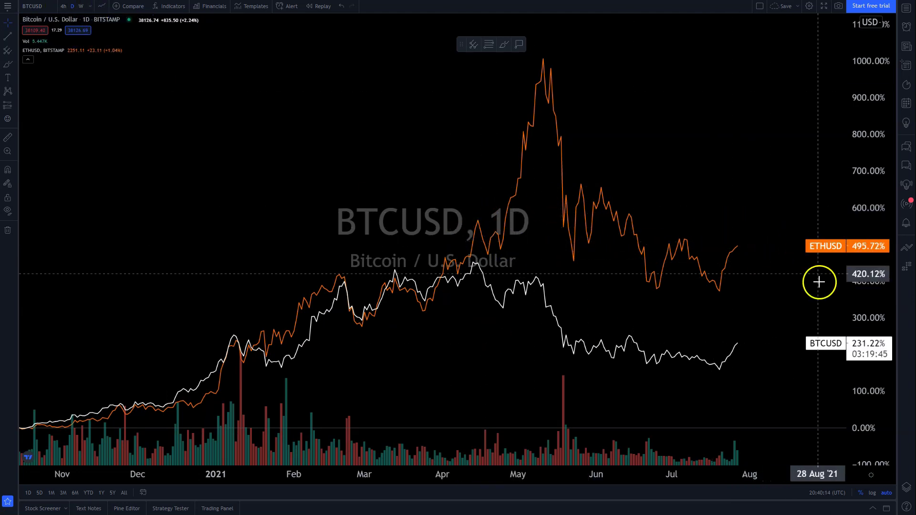
click(90, 50)
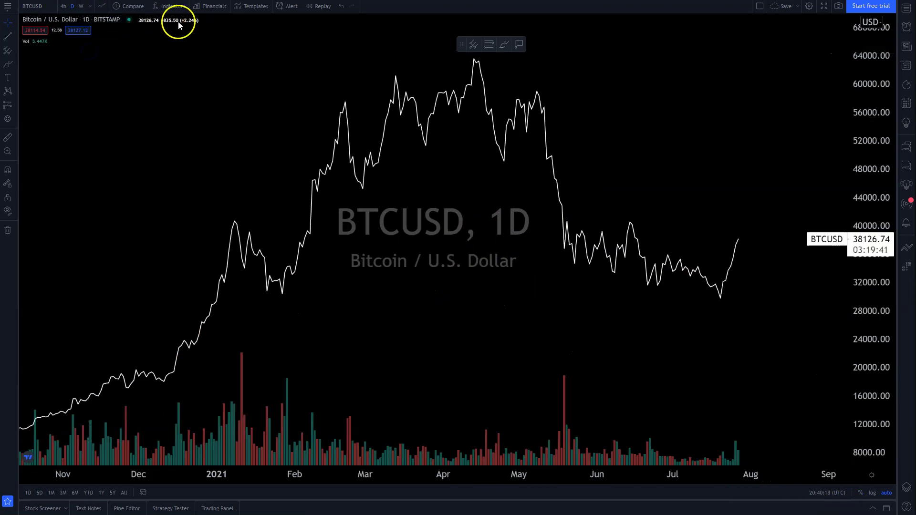
Search the indicators for "rsi" and add the built-in Relative Strength Index to the chart
click(173, 6)
text(rsi)
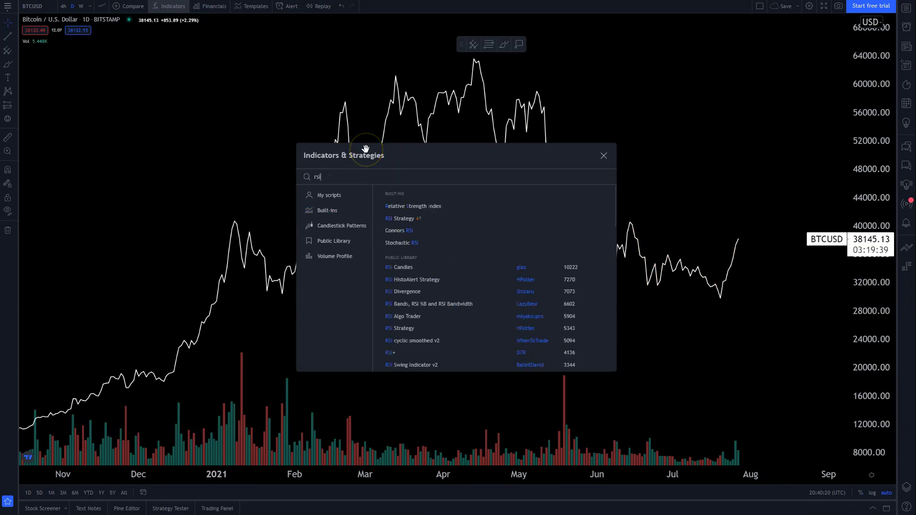
click(429, 208)
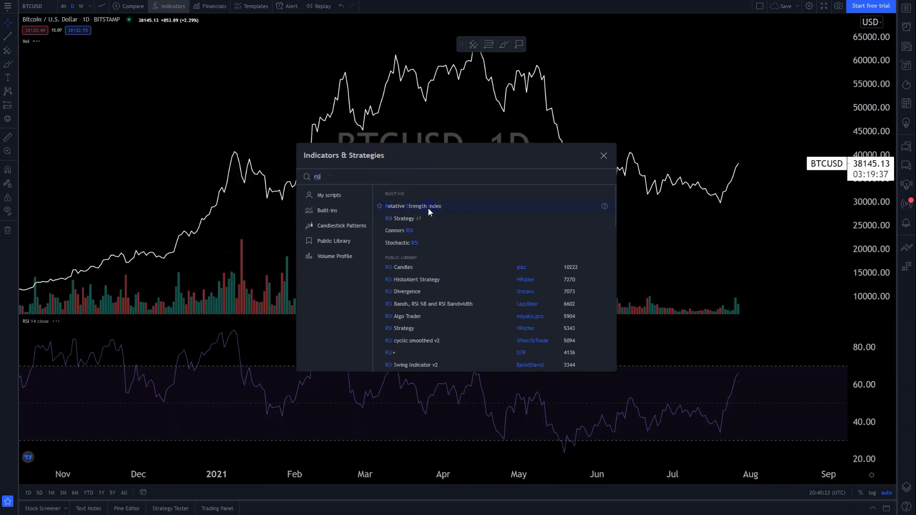
click(605, 155)
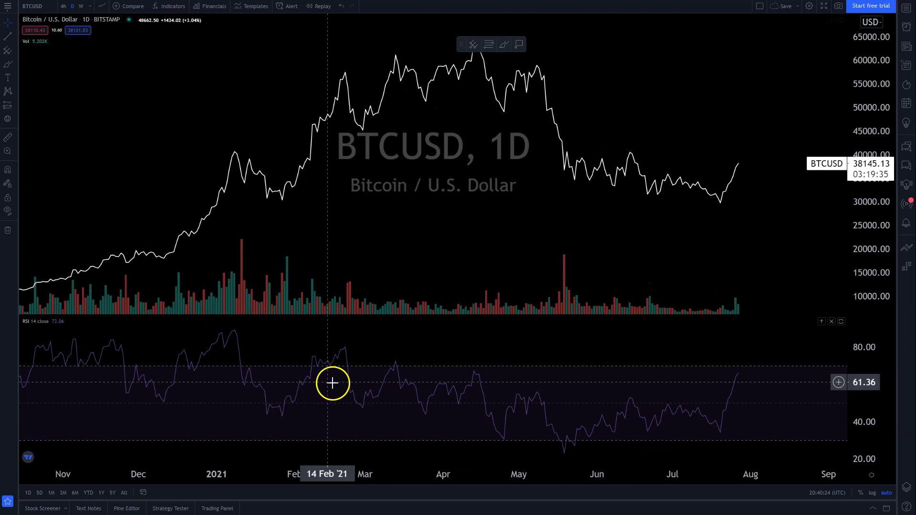
Color the RSI line white, apply the style settings, and enlarge the price pane over the RSI pane
double_click(229, 338)
click(455, 245)
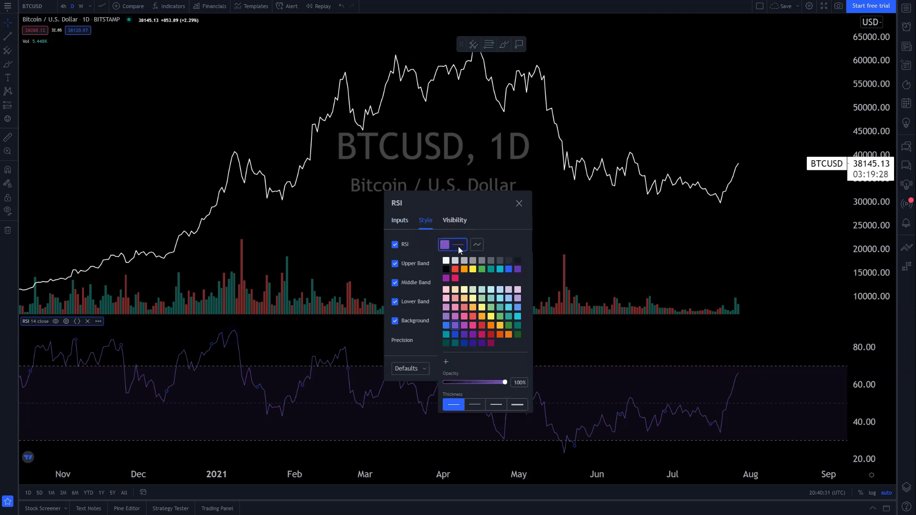
click(457, 262)
click(516, 250)
click(511, 368)
scroll(665, 303, down, 5)
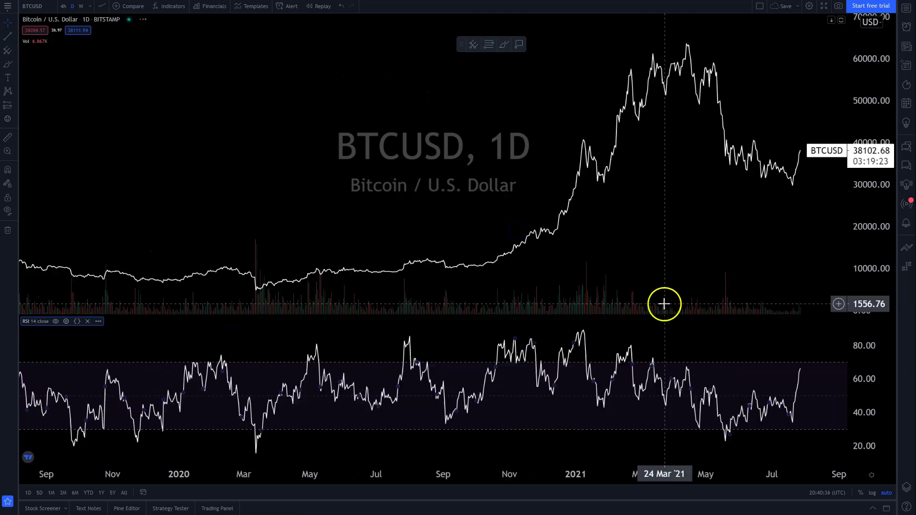
drag(640, 316, 638, 347)
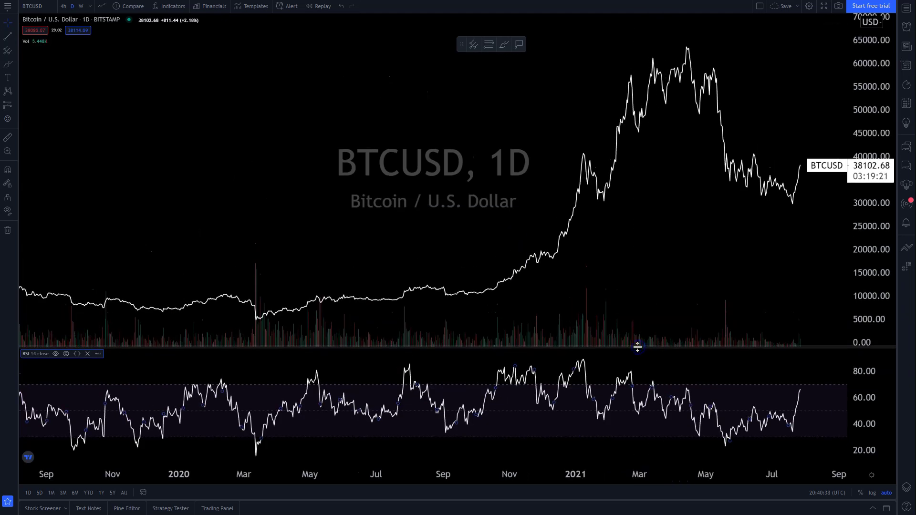
Open the Pine Editor and search the indicator library for "ma m"
click(127, 509)
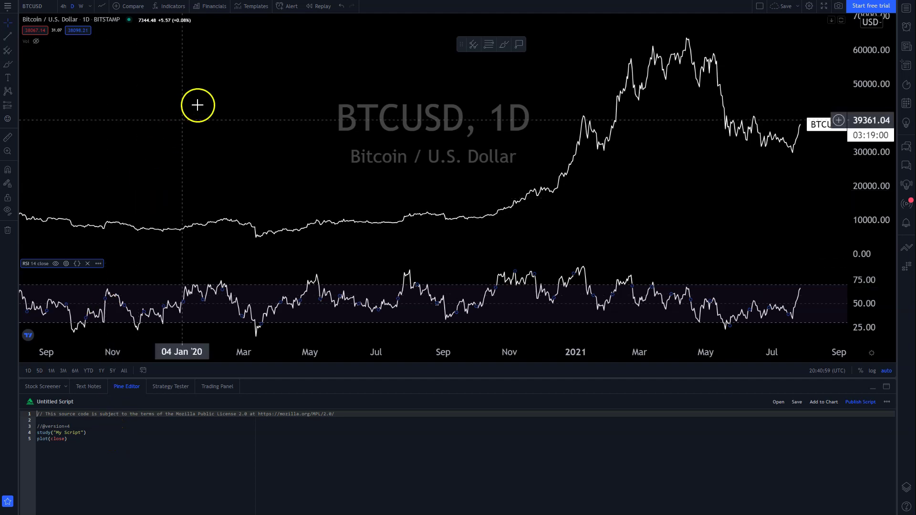
click(167, 6)
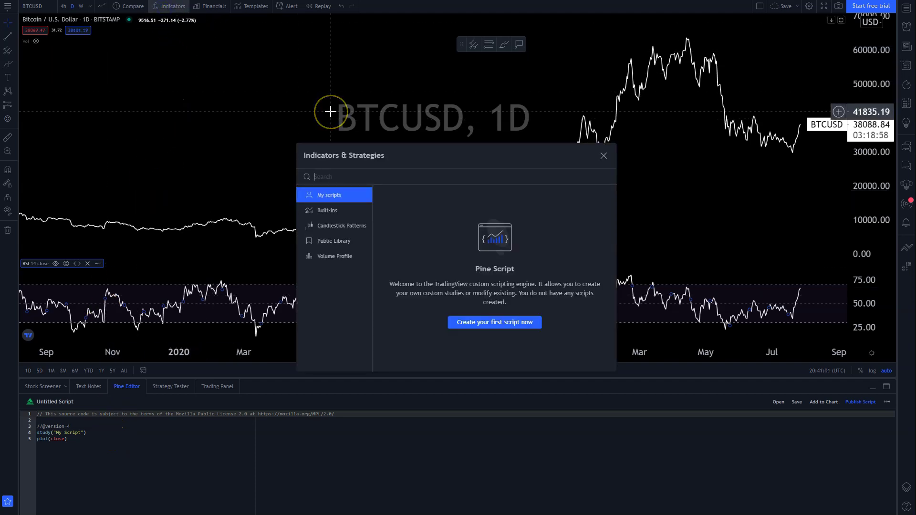
text(2 y)
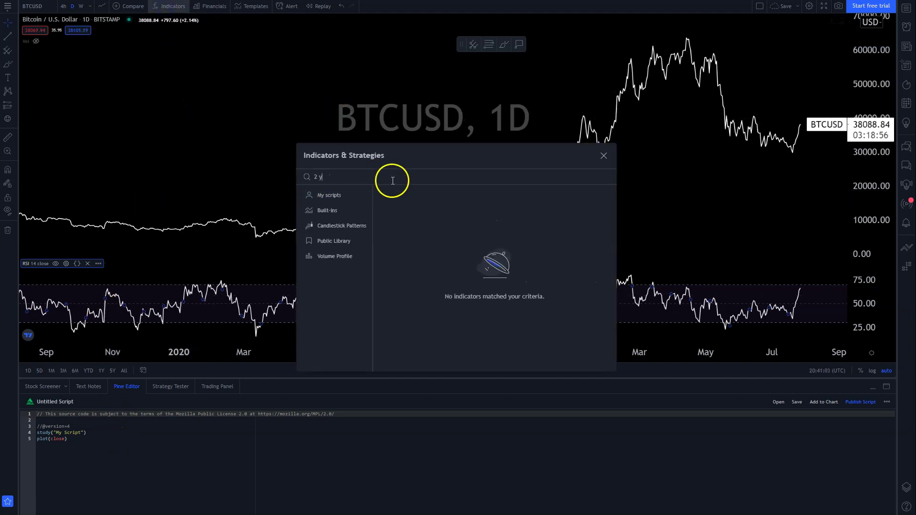
text(ma)
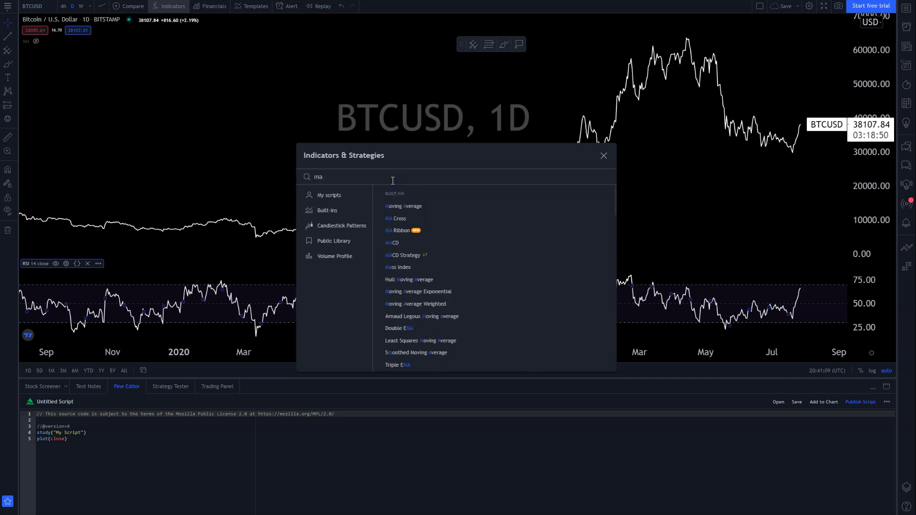
text( m)
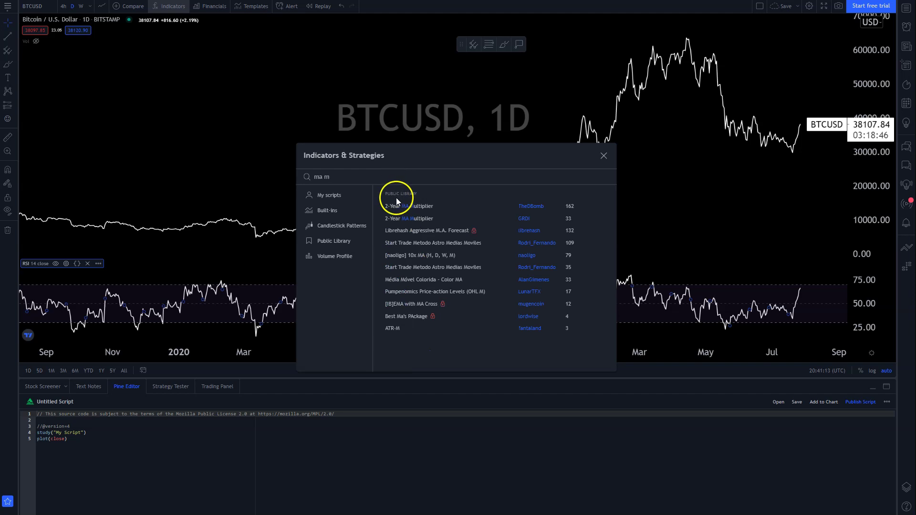
Open the source code of the first 2-Year MA Multiplier script in the Pine Editor
click(394, 205)
click(893, 28)
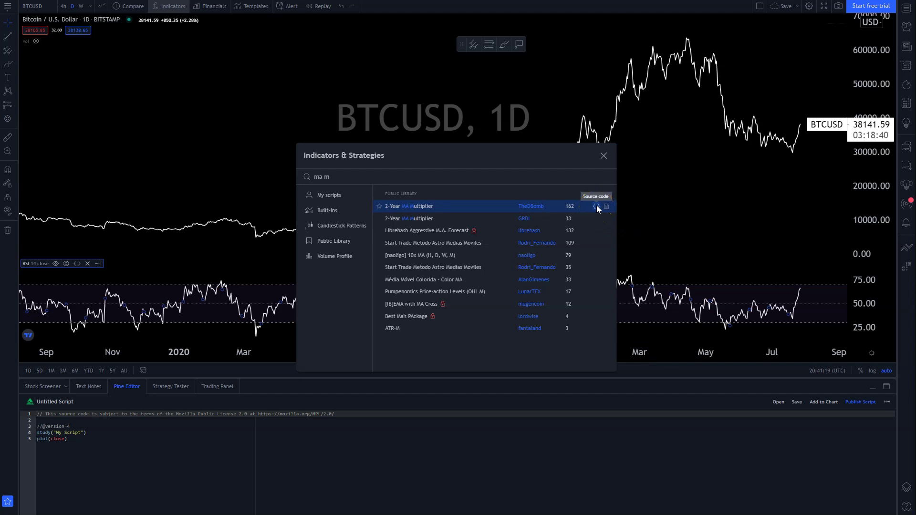
click(597, 207)
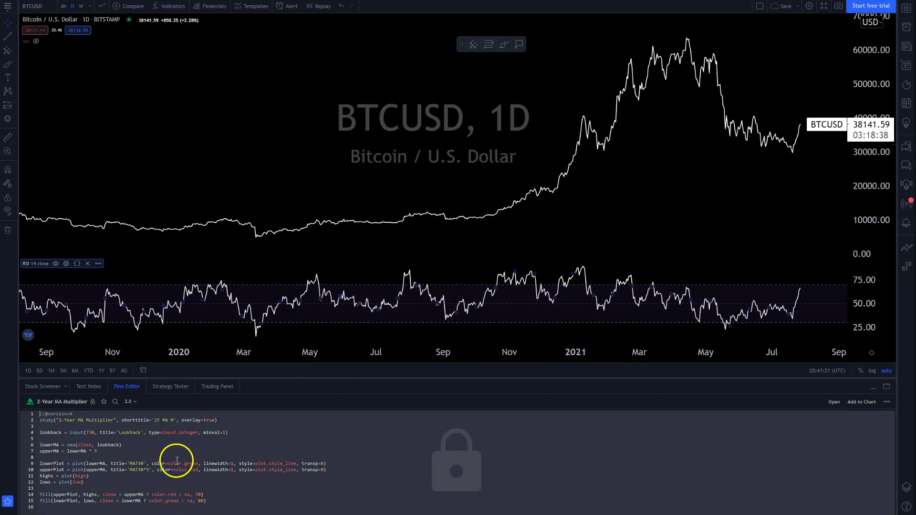
click(40, 415)
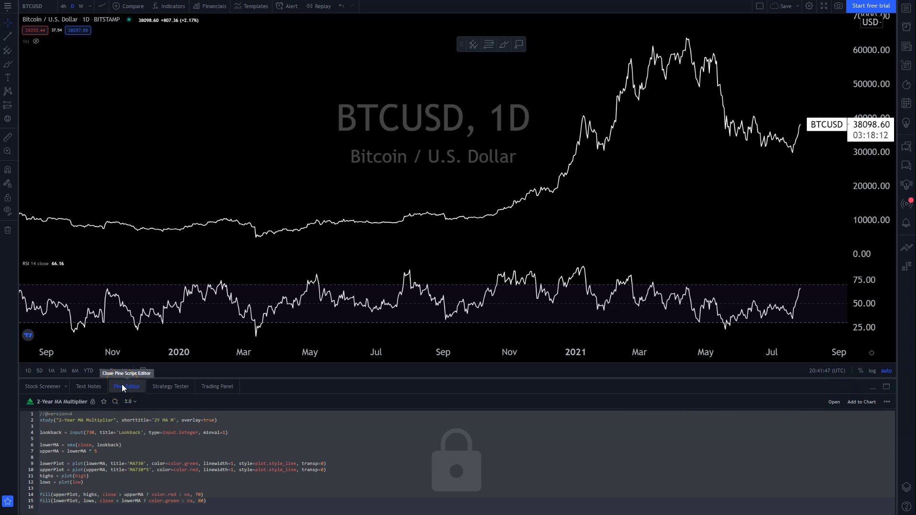
Open the Strategy Tester and add the built-in MA Cross indicator to the BTCUSD chart
click(174, 391)
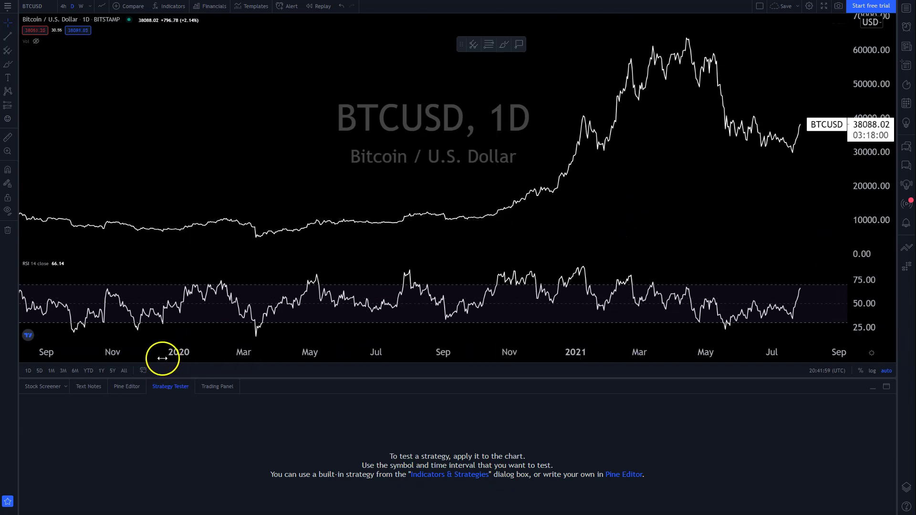
mouse_move(36, 45)
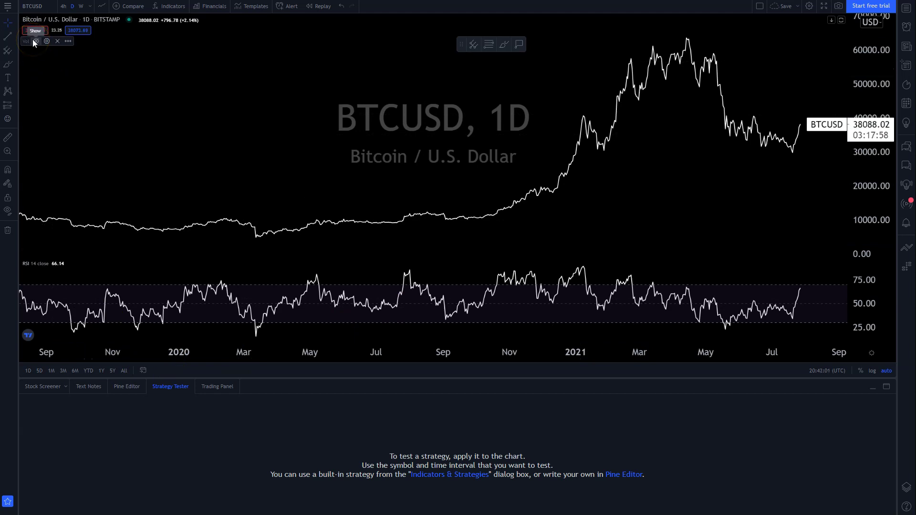
click(171, 6)
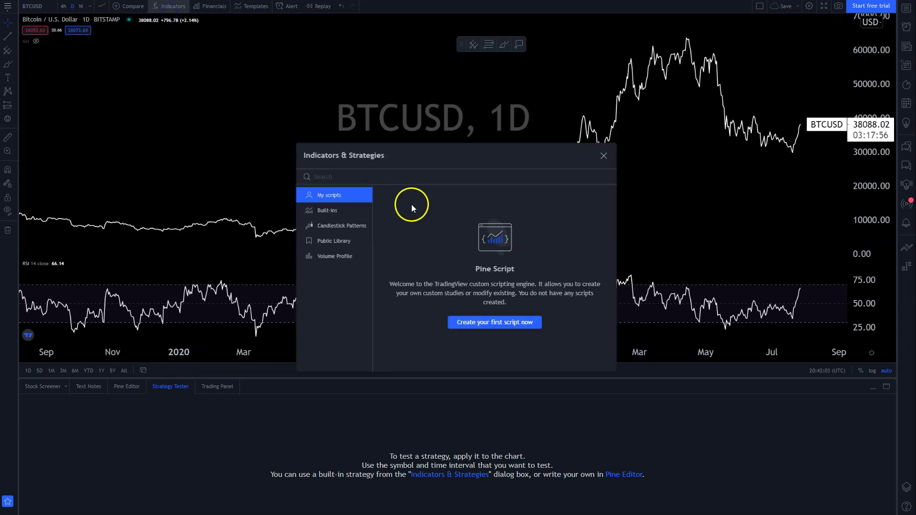
text(ma cross)
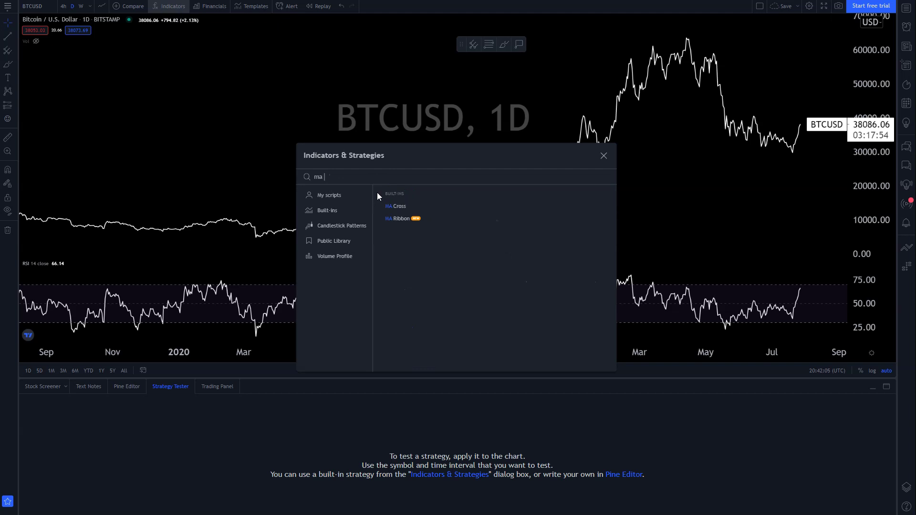
key(Return)
click(604, 155)
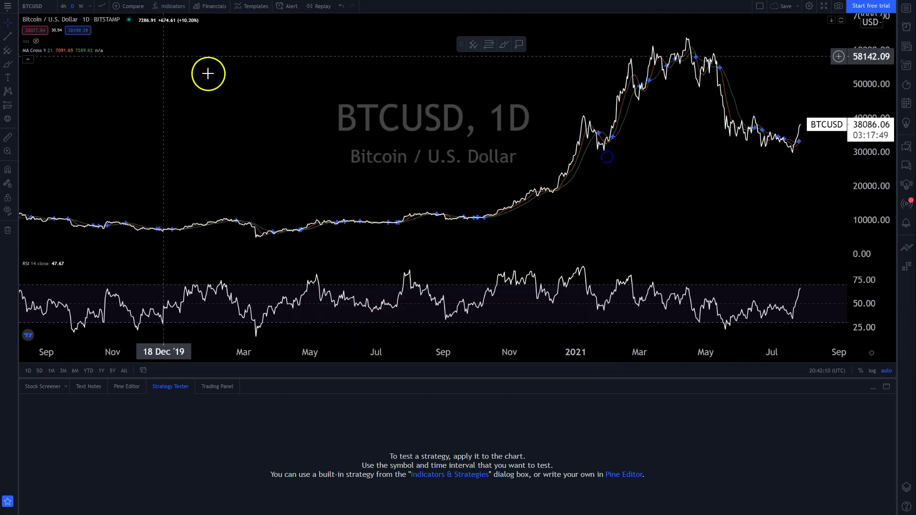
View the source code of the MA Cross indicator in the Pine Editor and return to the Strategy Tester
click(102, 51)
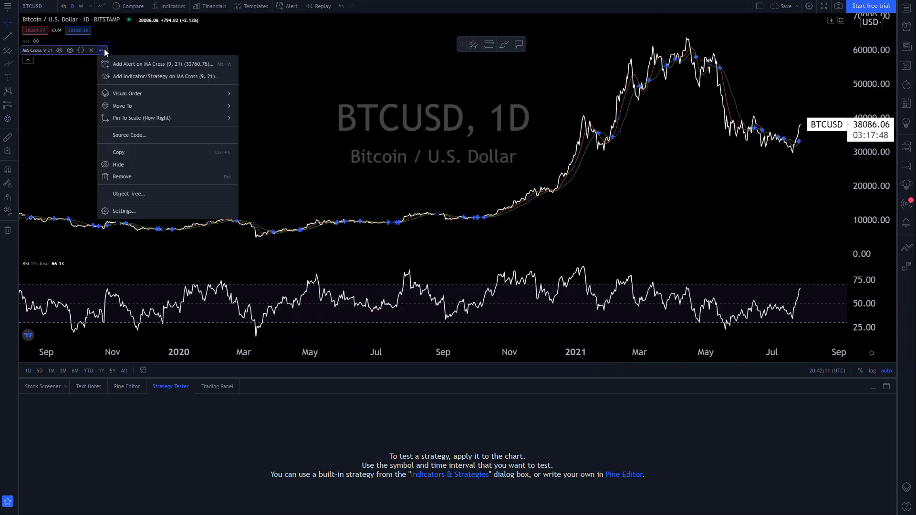
click(153, 84)
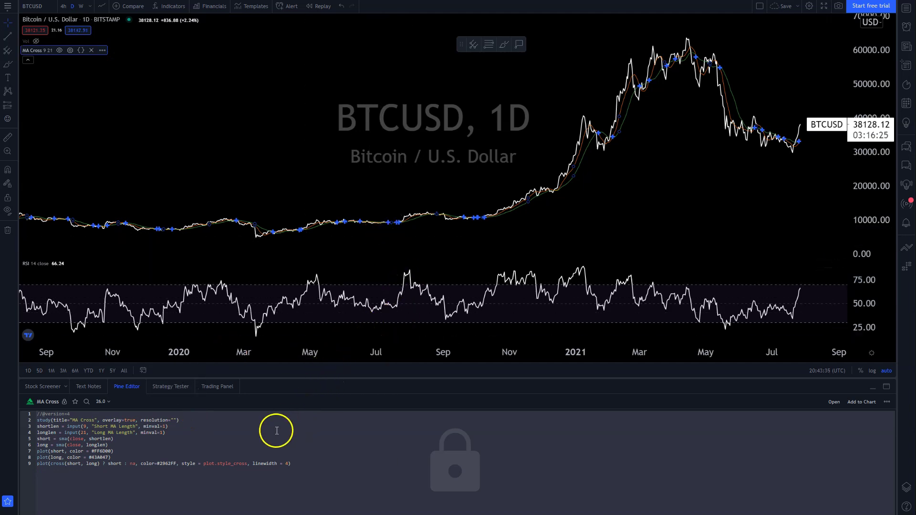
click(171, 387)
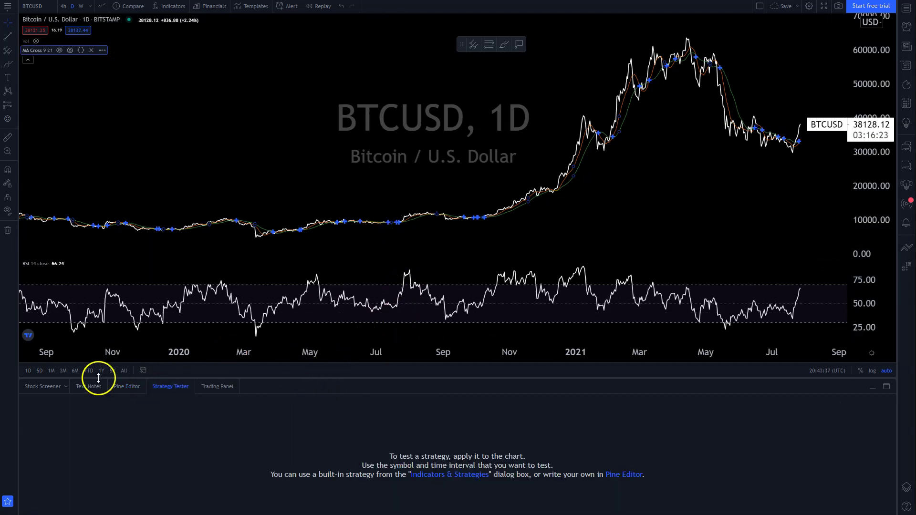
Open the Crypto Screener and maximize it over the chart
click(65, 388)
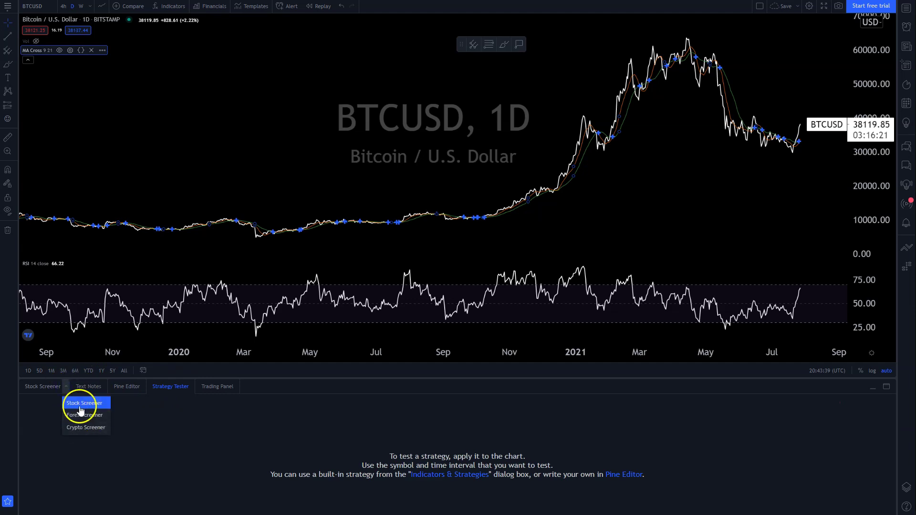
click(96, 428)
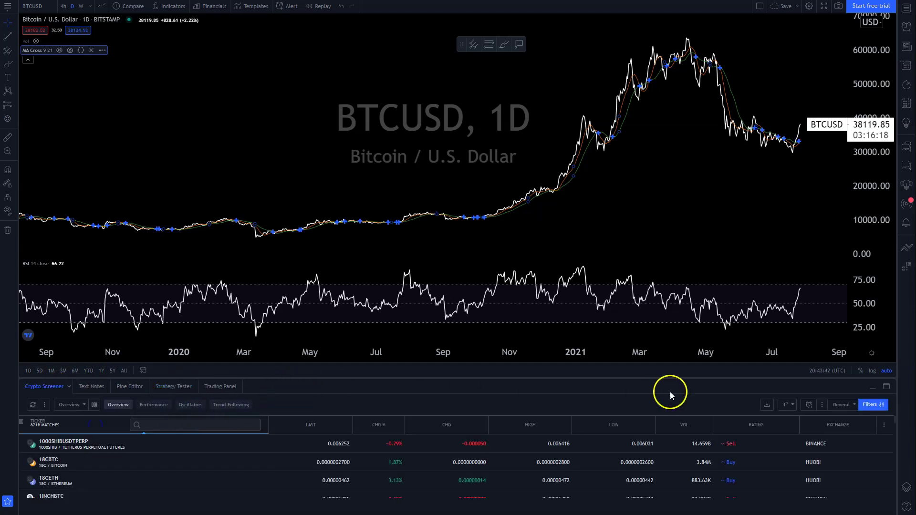
click(886, 387)
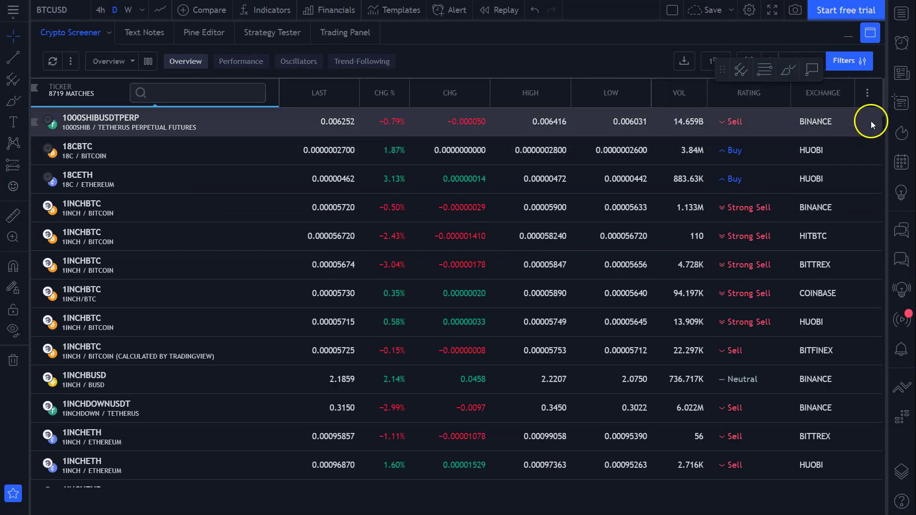
Show the screener's Oscillators columns and move the RSI14 column to the first position after the ticker
click(867, 92)
click(425, 60)
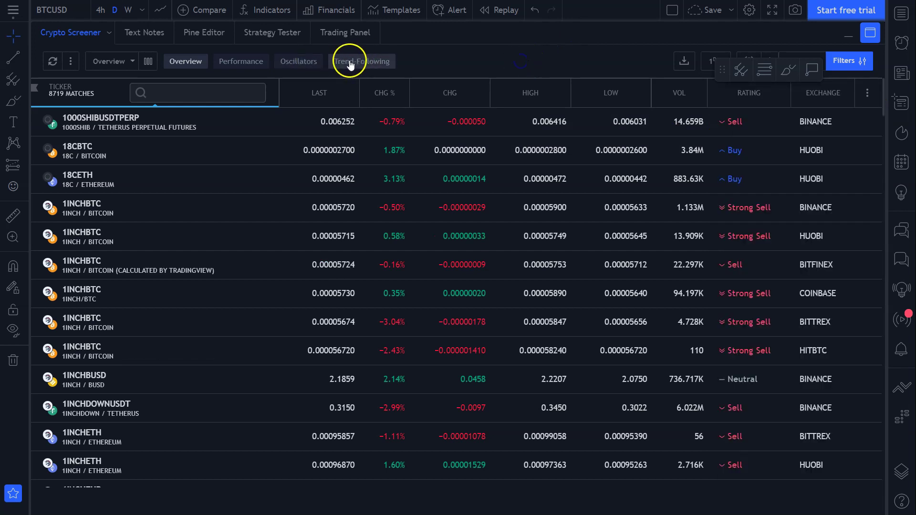
click(300, 62)
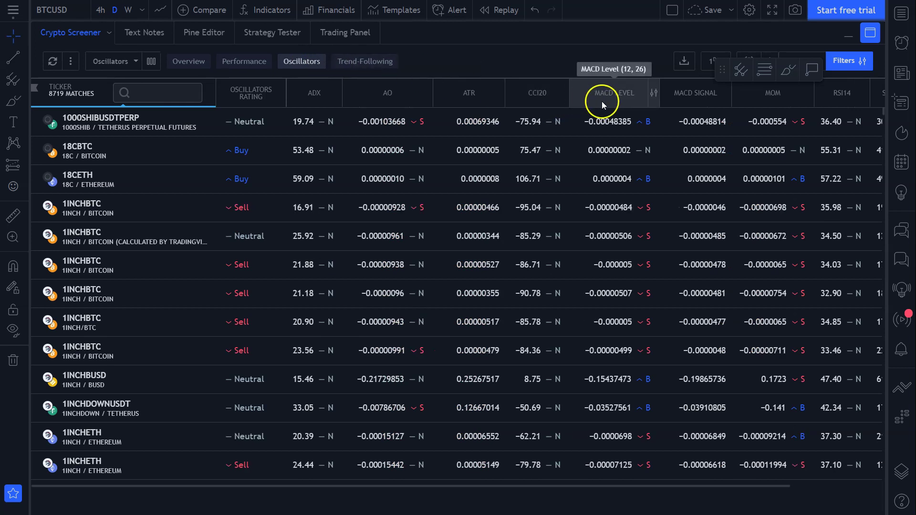
drag(842, 95, 224, 102)
Search the screener for "btc" tickers and filter them to an RSI14 below 20
click(170, 97)
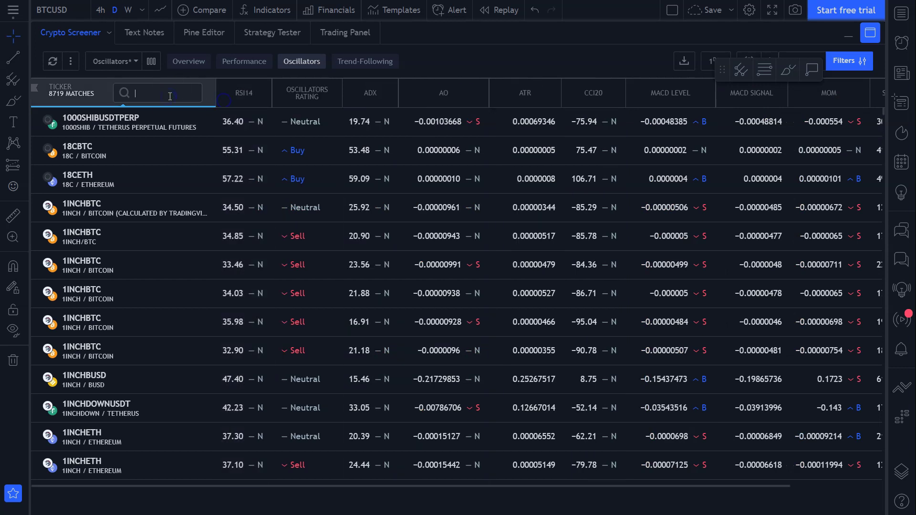
text(btc)
click(267, 90)
click(252, 104)
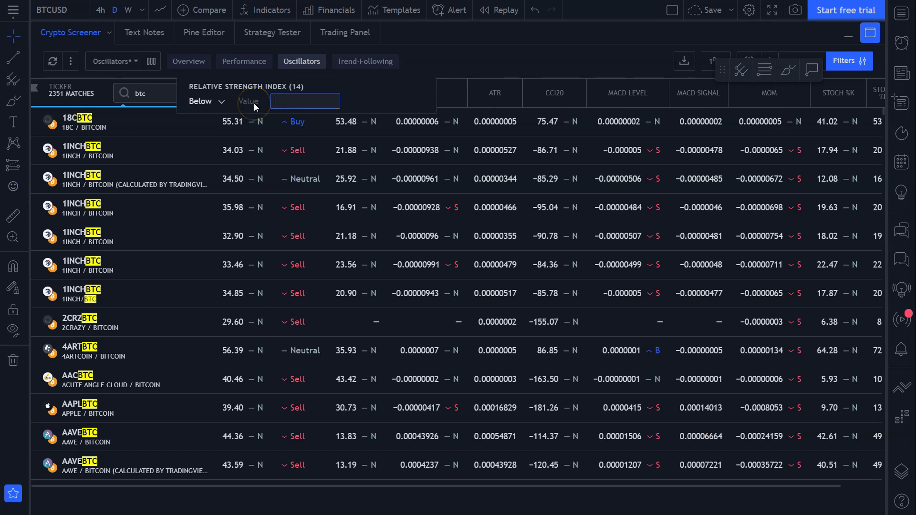
key(Return)
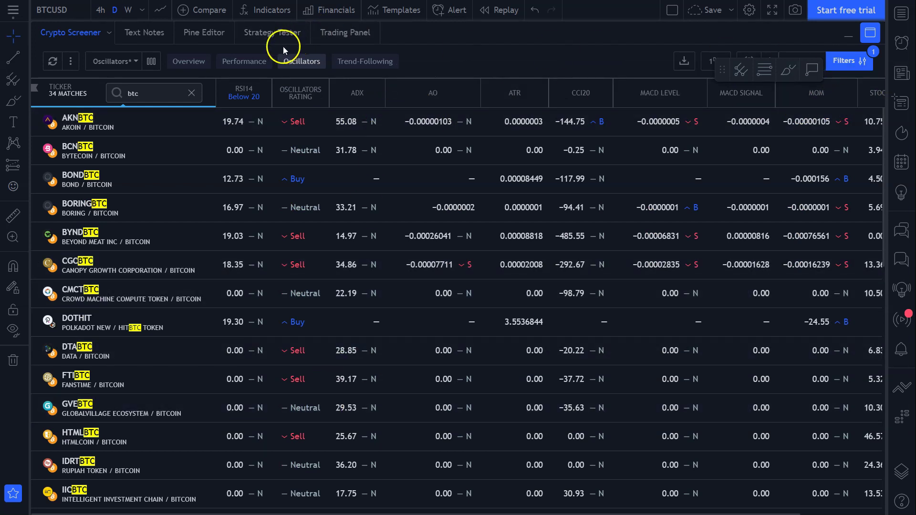
Show the screener's Trend-Following columns and browse the list of additional columns that can be added
click(361, 67)
key(Return)
click(830, 106)
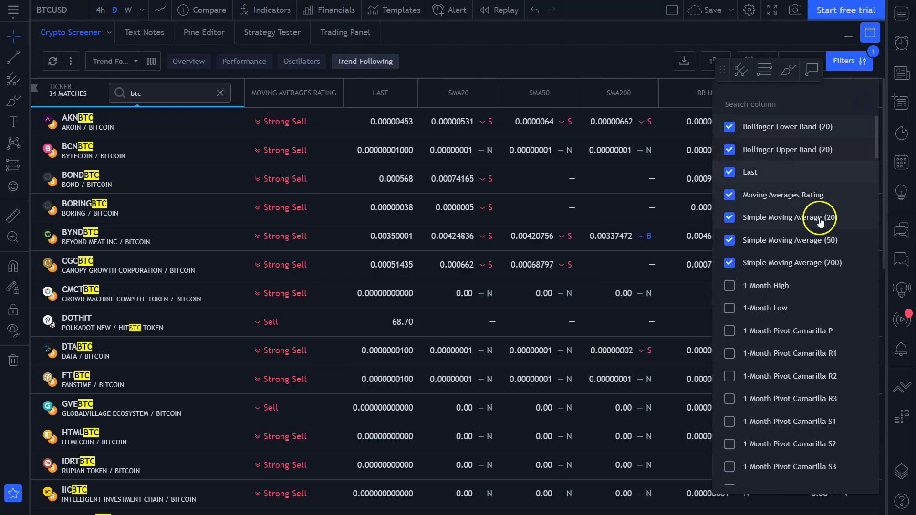
scroll(820, 220, down, 15)
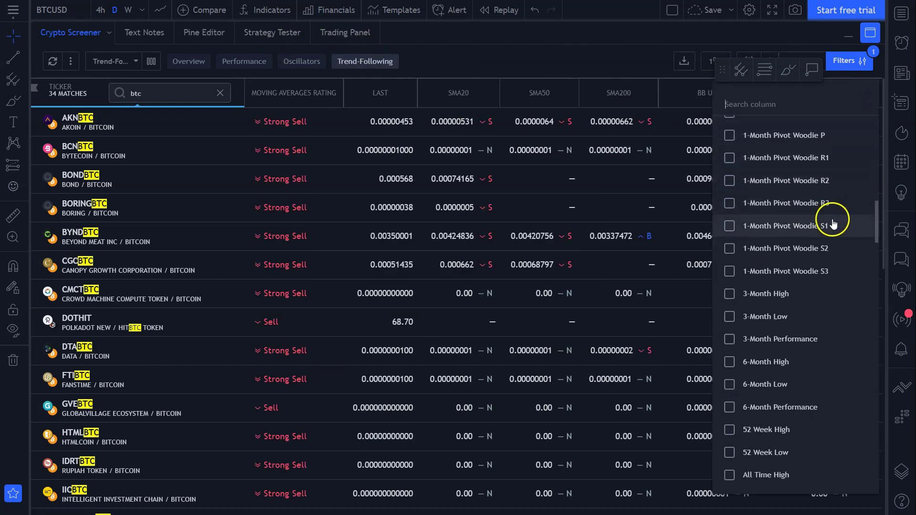
drag(875, 208, 877, 364)
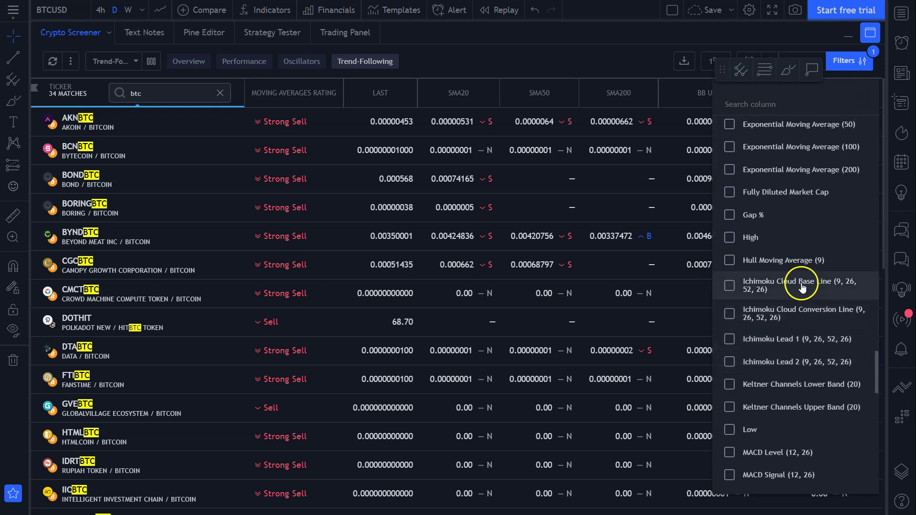
click(679, 82)
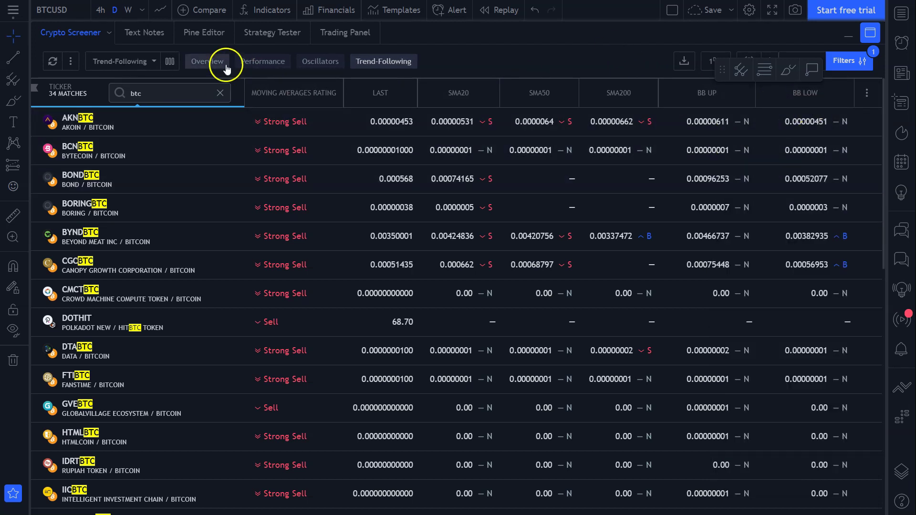
Show the Performance columns, move 3-Month Perf to the first position, and sort by it in descending order
click(262, 62)
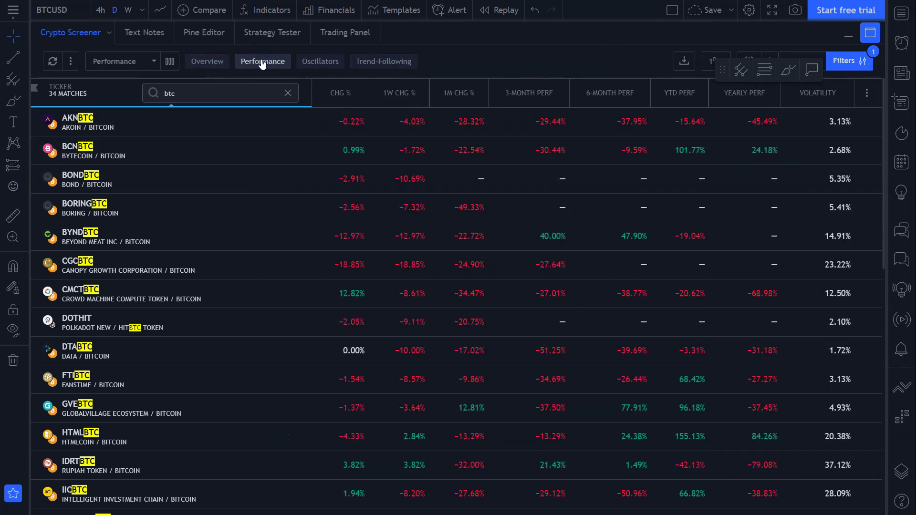
drag(529, 93, 350, 89)
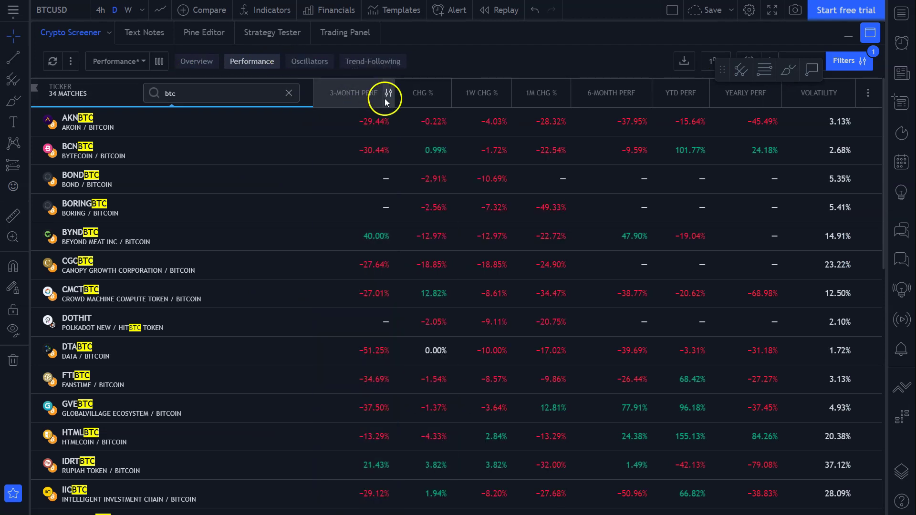
click(344, 96)
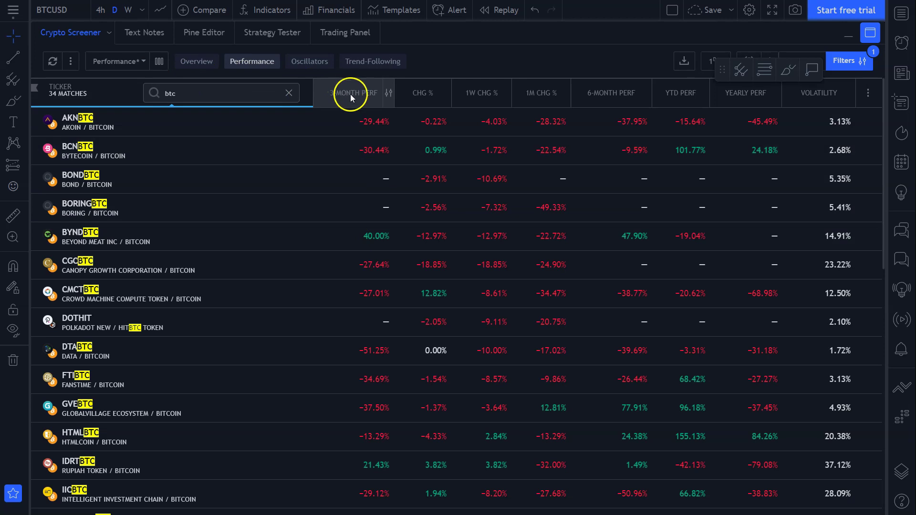
click(363, 98)
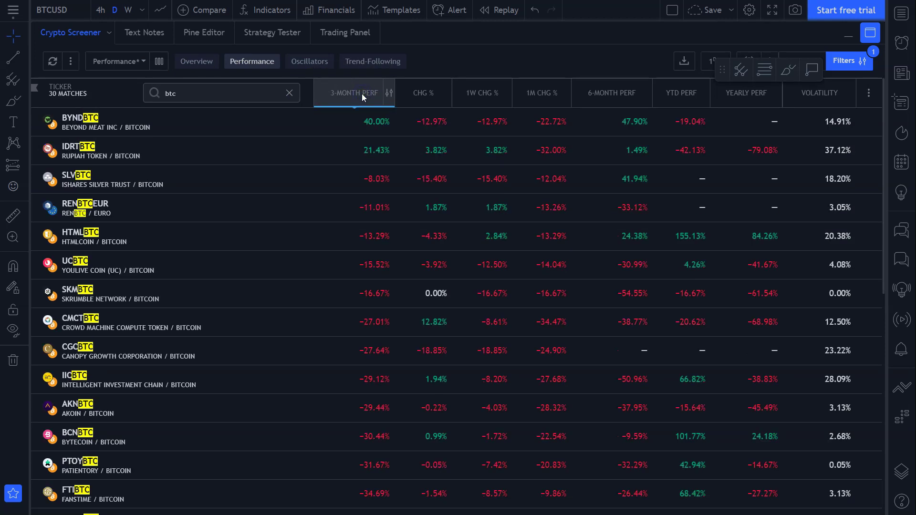
Search the screener for "usd" tickers and sort them by 3-Month Perf in ascending order
click(199, 91)
text(usd)
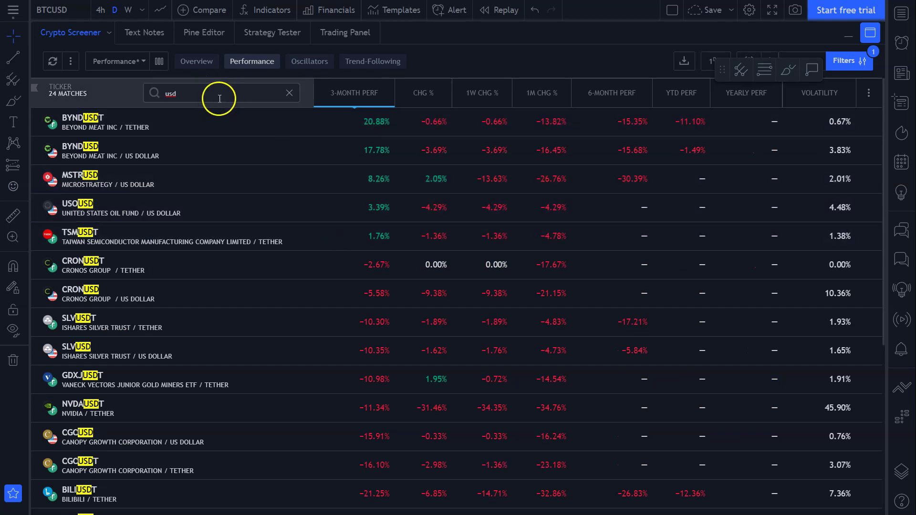
click(353, 92)
click(353, 91)
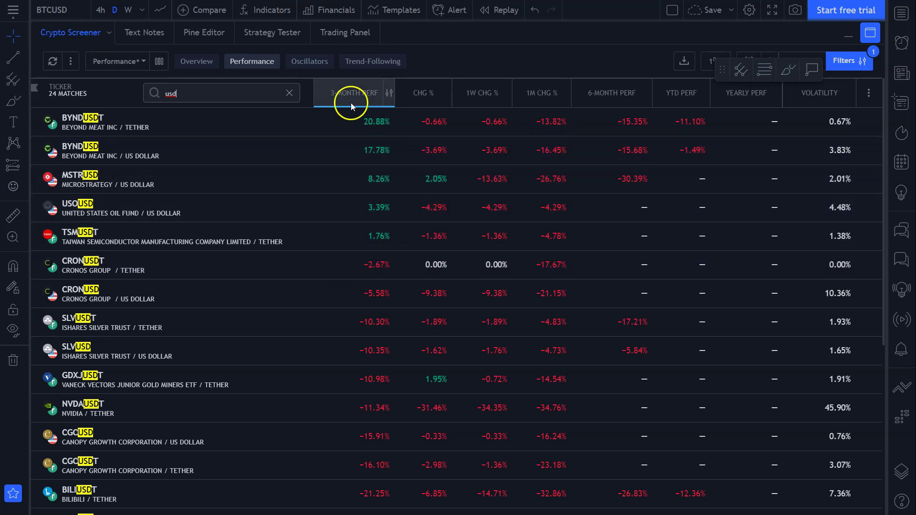
click(351, 102)
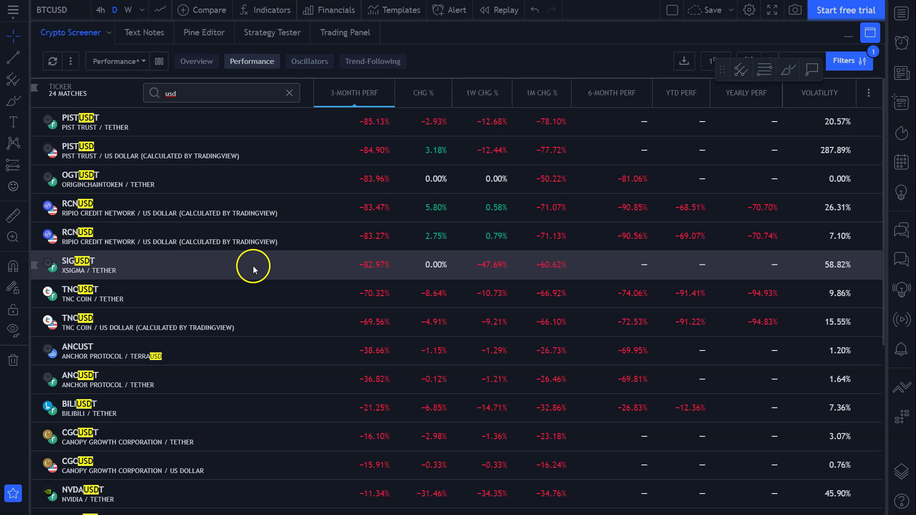
scroll(253, 266, down, 5)
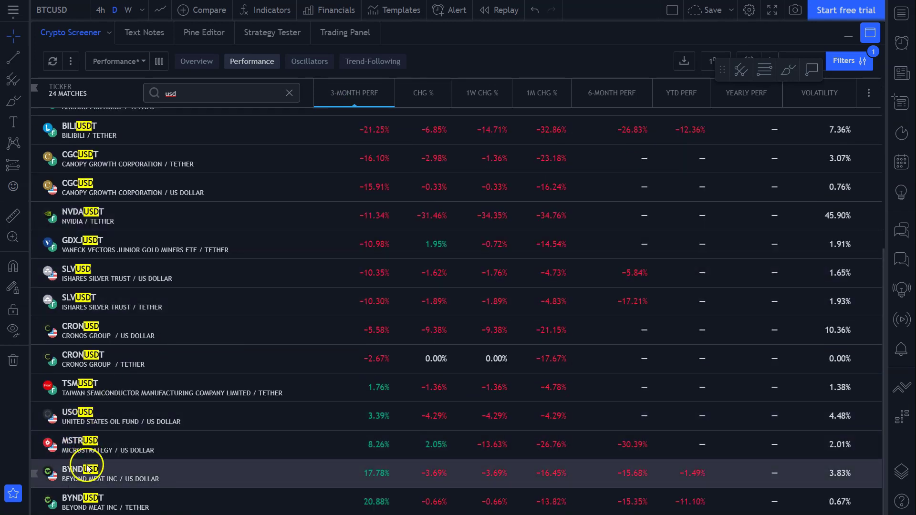
Look at the Financials metrics list and collapse the Crypto Screener to give the BTCUSD chart the full height
click(870, 32)
click(869, 504)
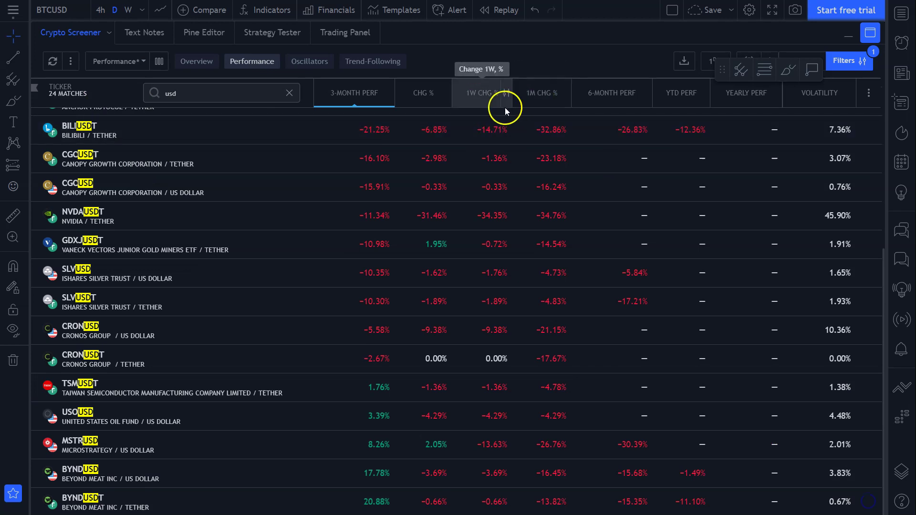
click(331, 11)
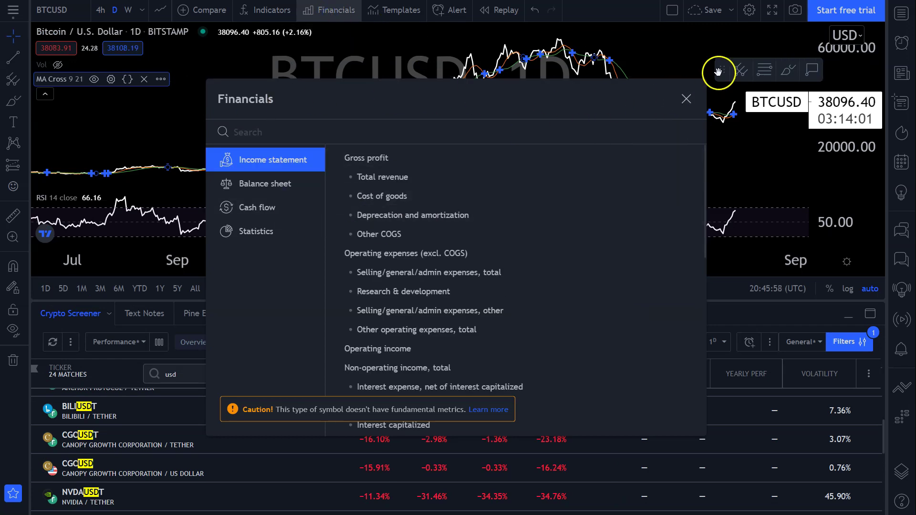
click(686, 99)
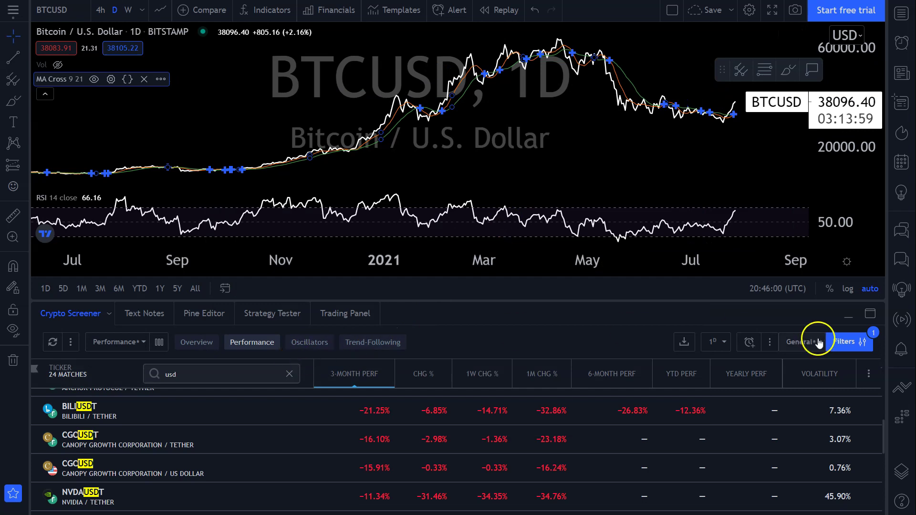
click(871, 313)
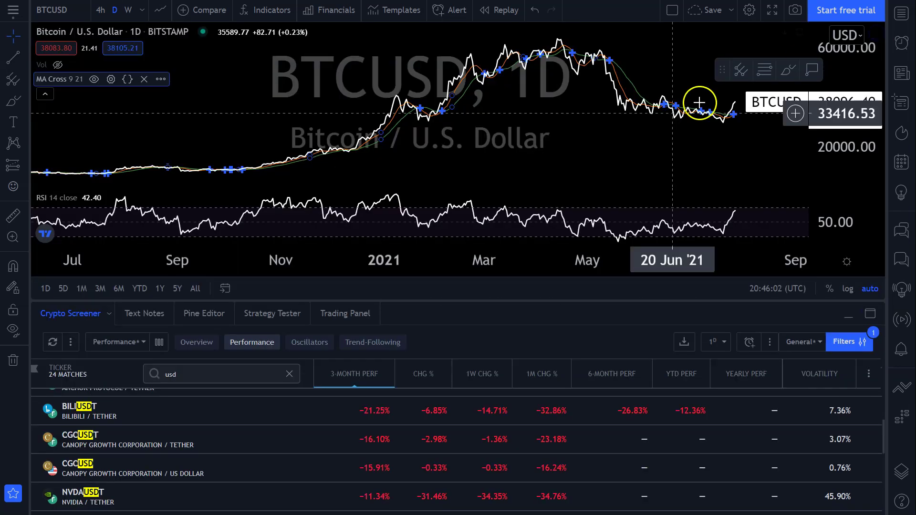
click(870, 32)
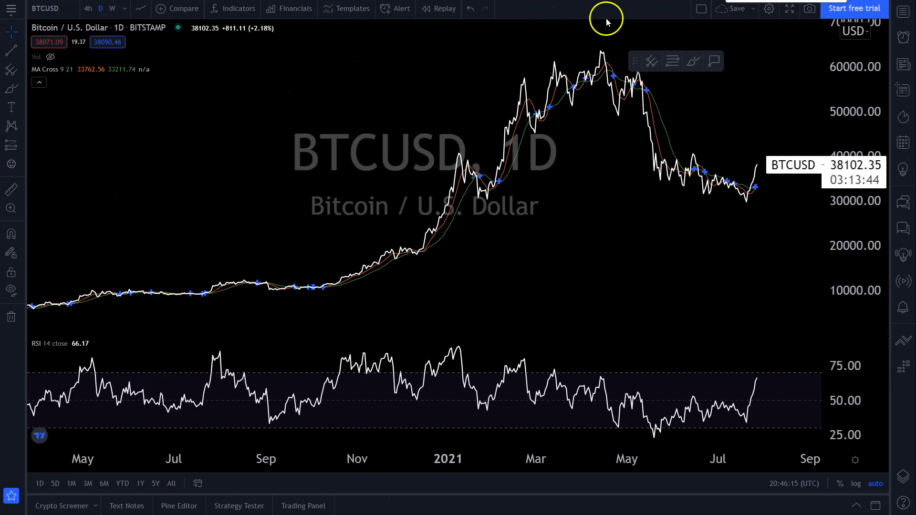
Look over the crypto listings for BTCUSD in the Symbol Search and close it without changing the symbol
scroll(606, 18, down, 2)
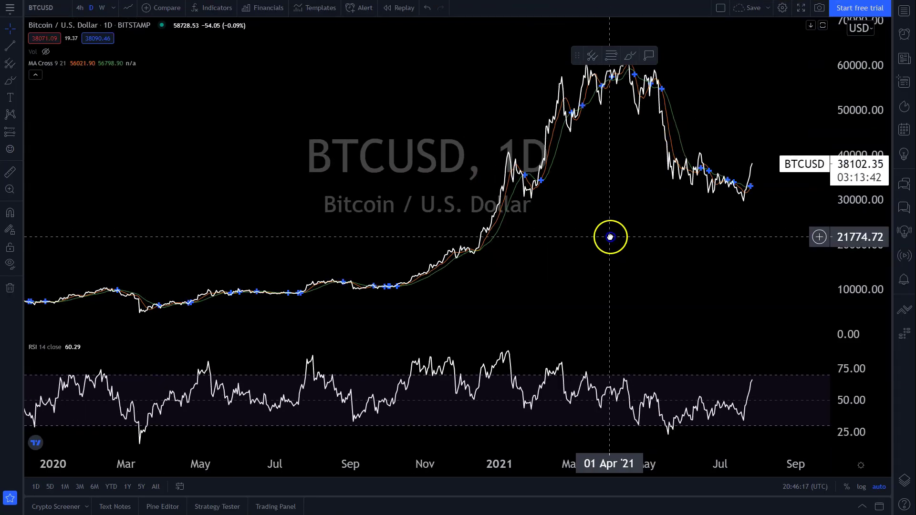
scroll(610, 237, right, 3)
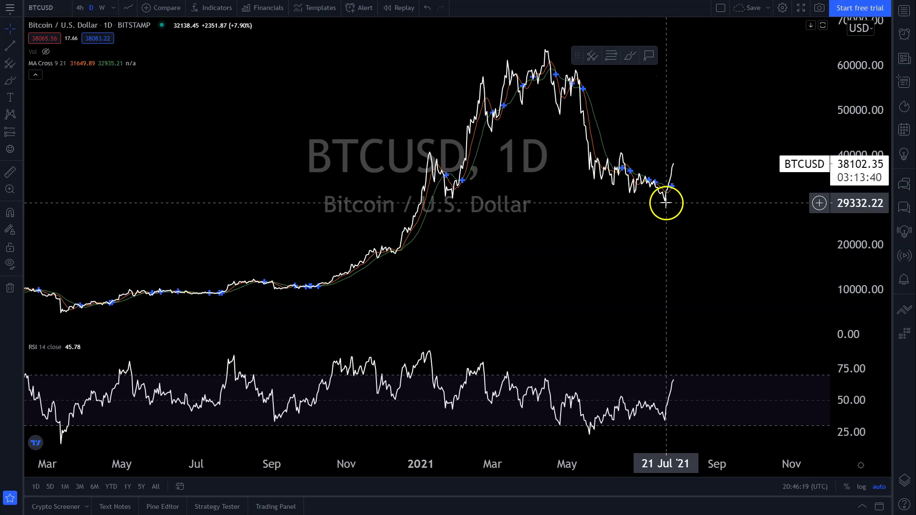
scroll(658, 217, up, 2)
scroll(429, 195, left, 3)
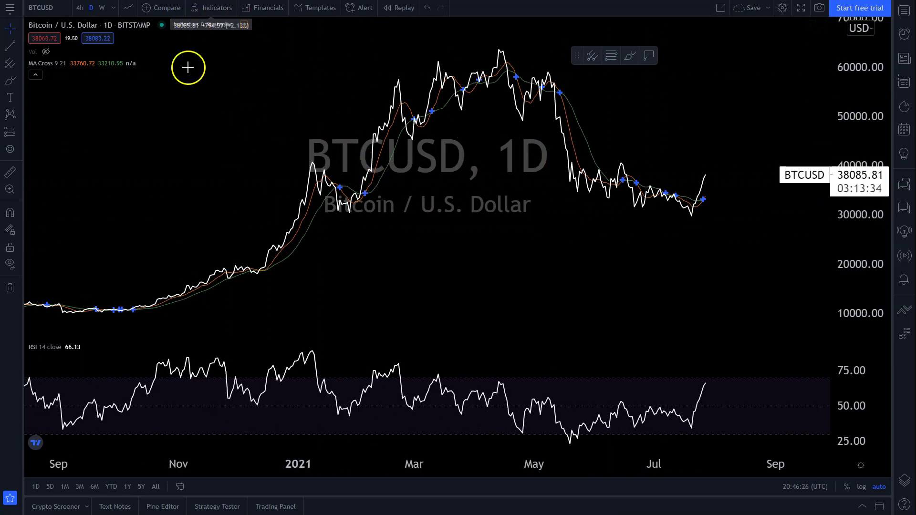
click(47, 8)
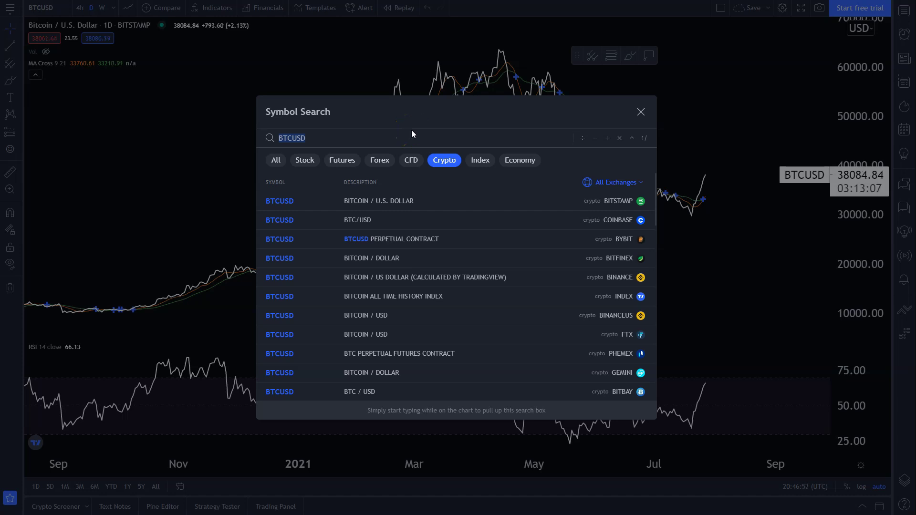
click(643, 109)
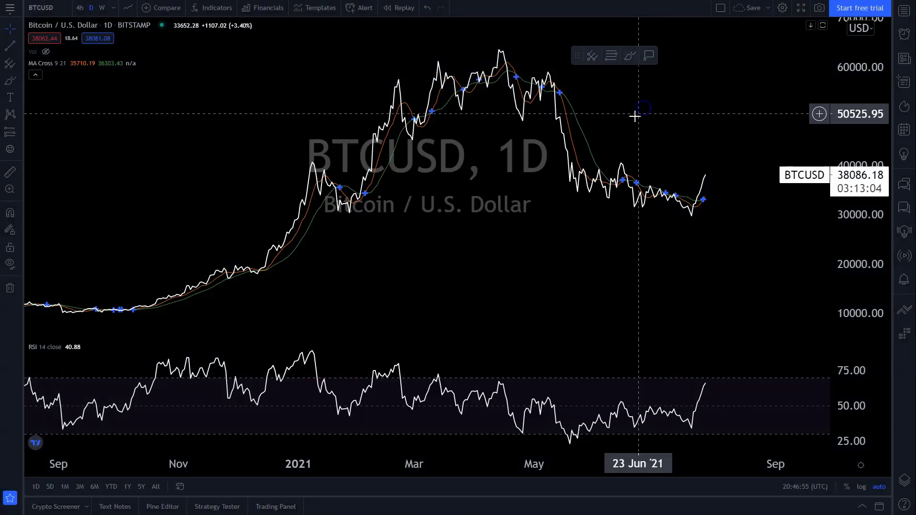